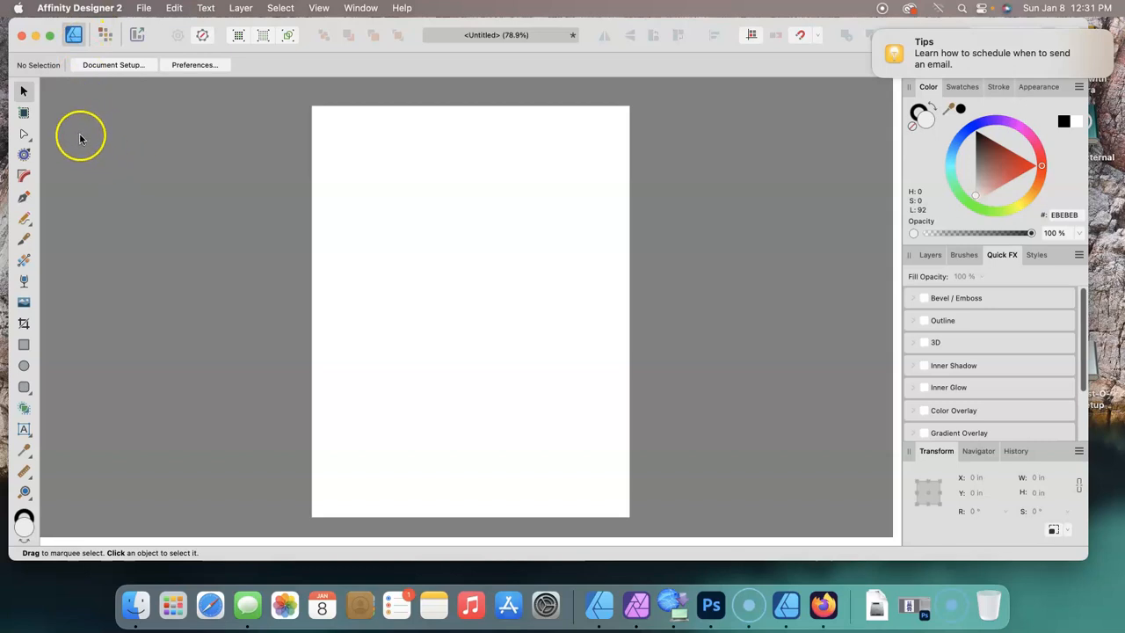
- Open the application preferences and choose Relative Colorimetric as the rendering intent in the Color settings
left_click(45, 11)
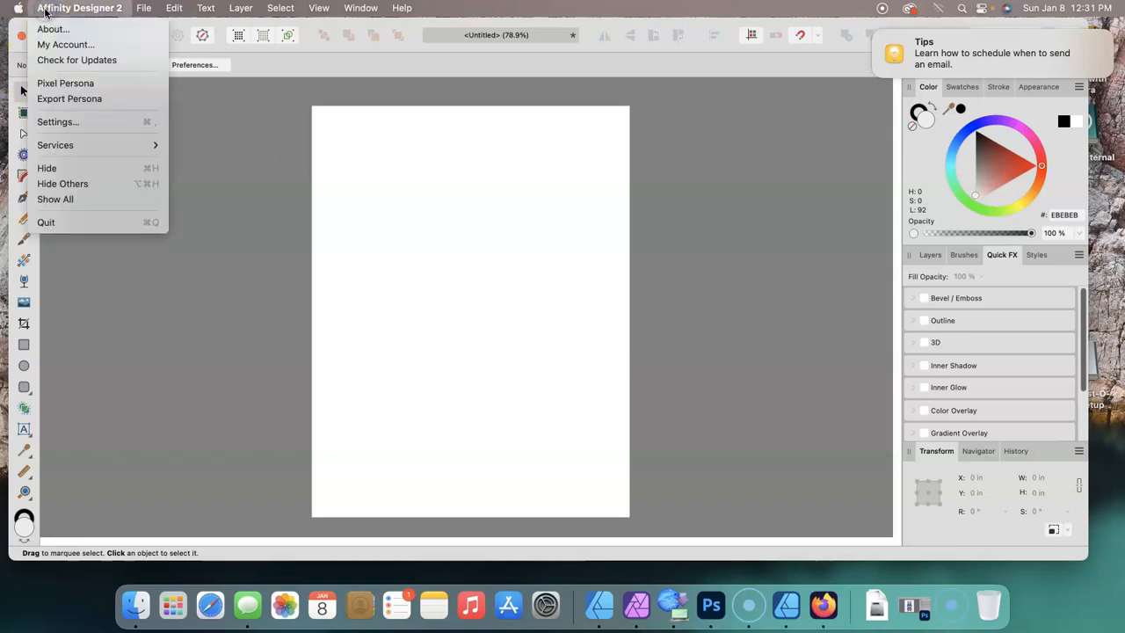
left_click(85, 123)
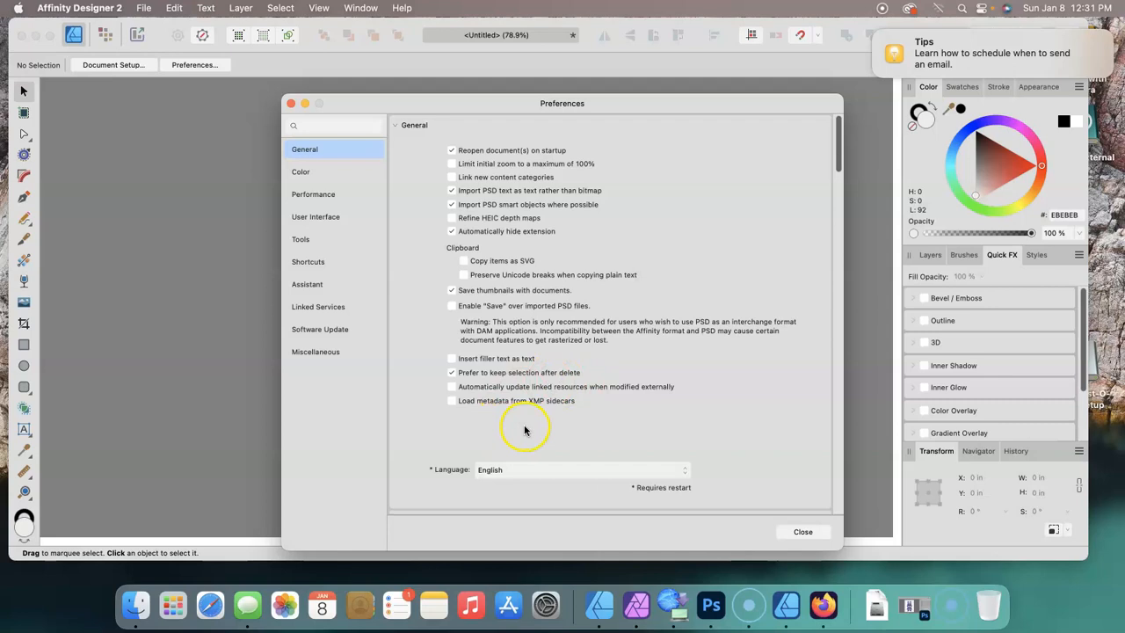
left_click(302, 173)
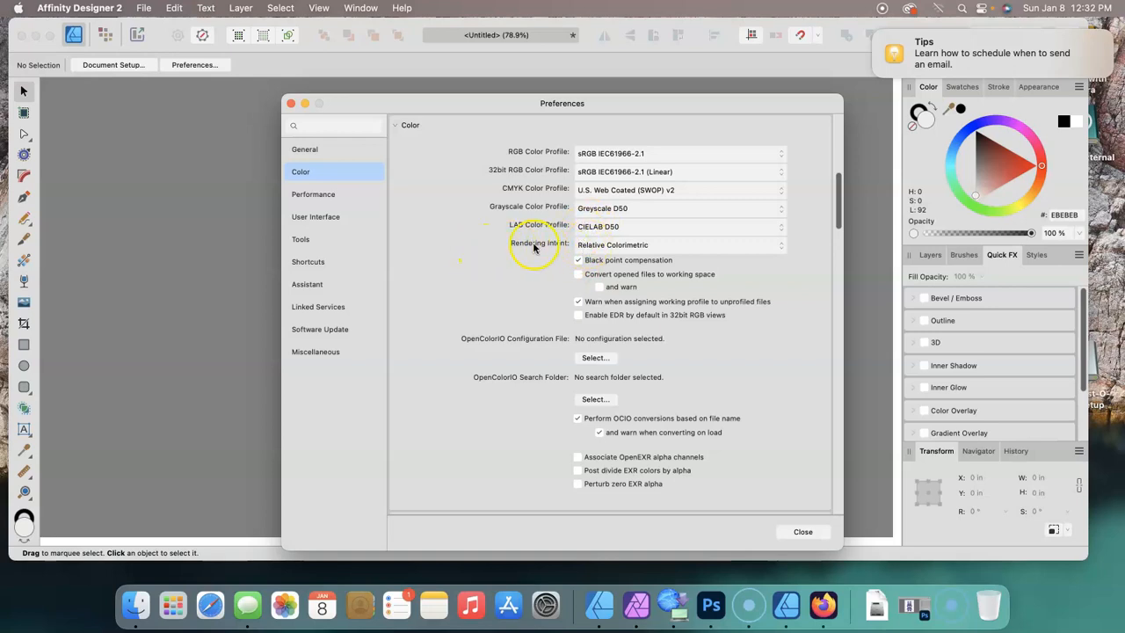
left_click(779, 247)
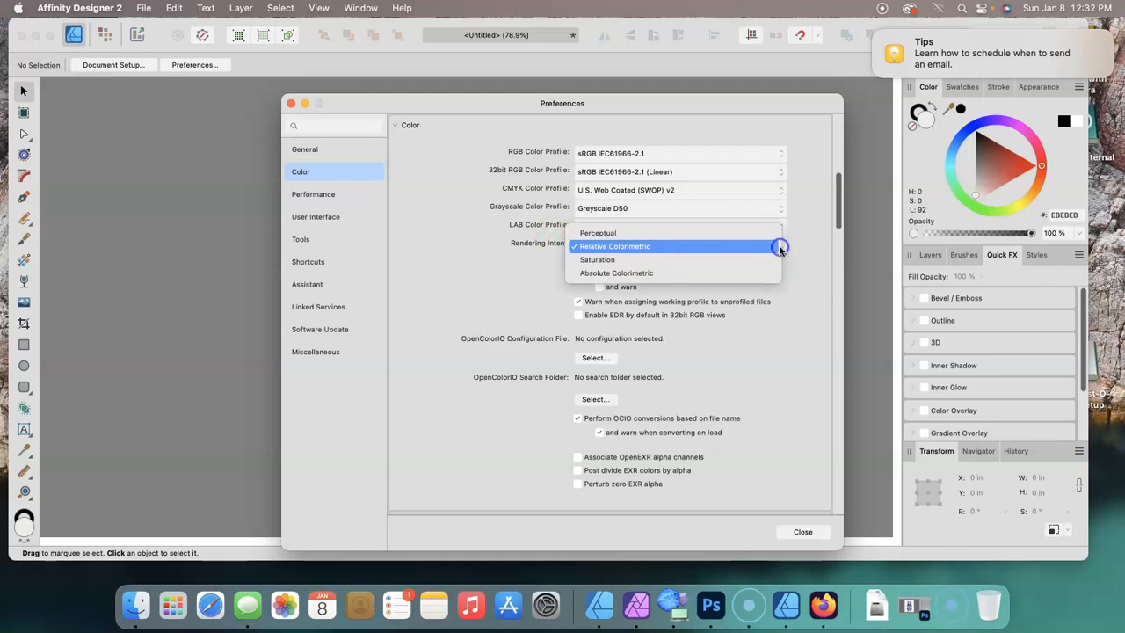
left_click(591, 234)
left_click(590, 250)
left_click(590, 249)
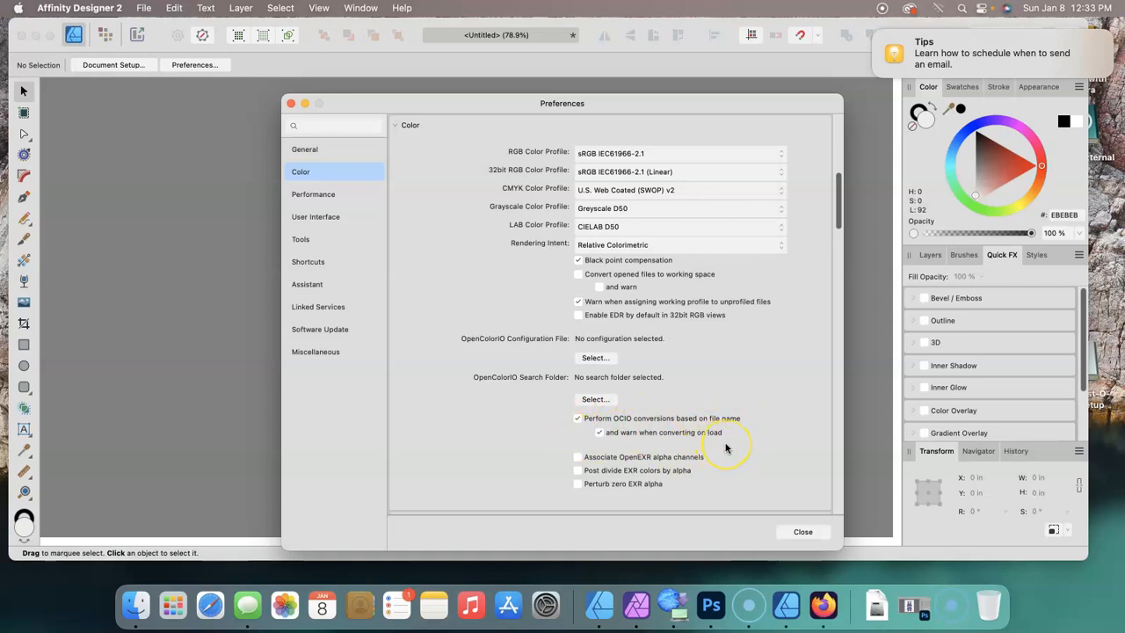
- Review the Performance and User Interface preferences, trying out the Dark UI style
left_click(323, 195)
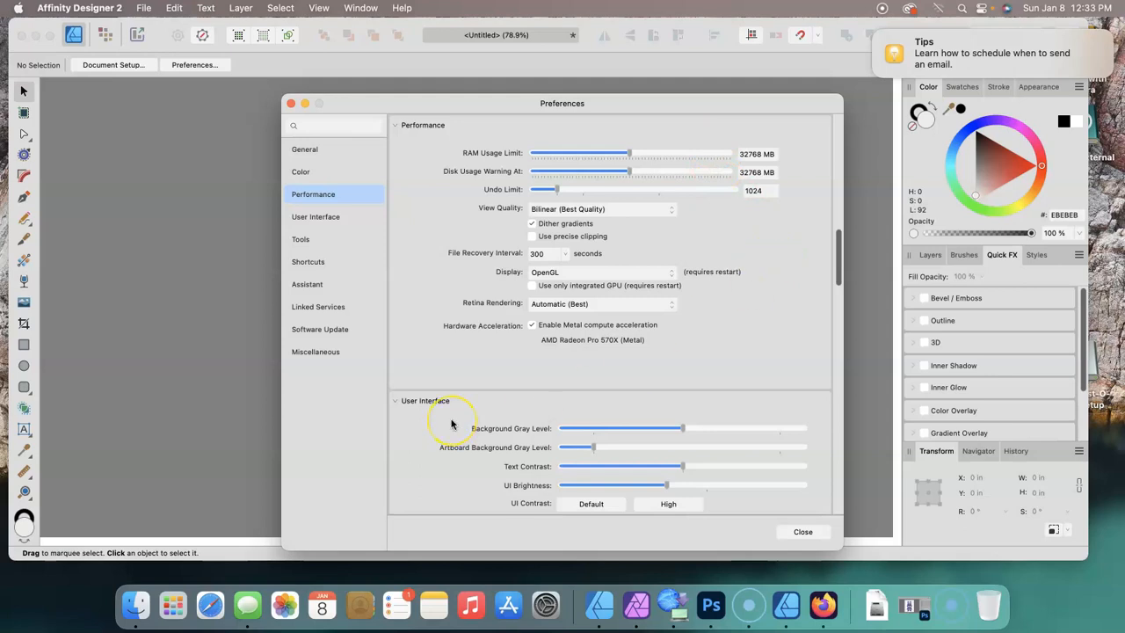
left_click(322, 220)
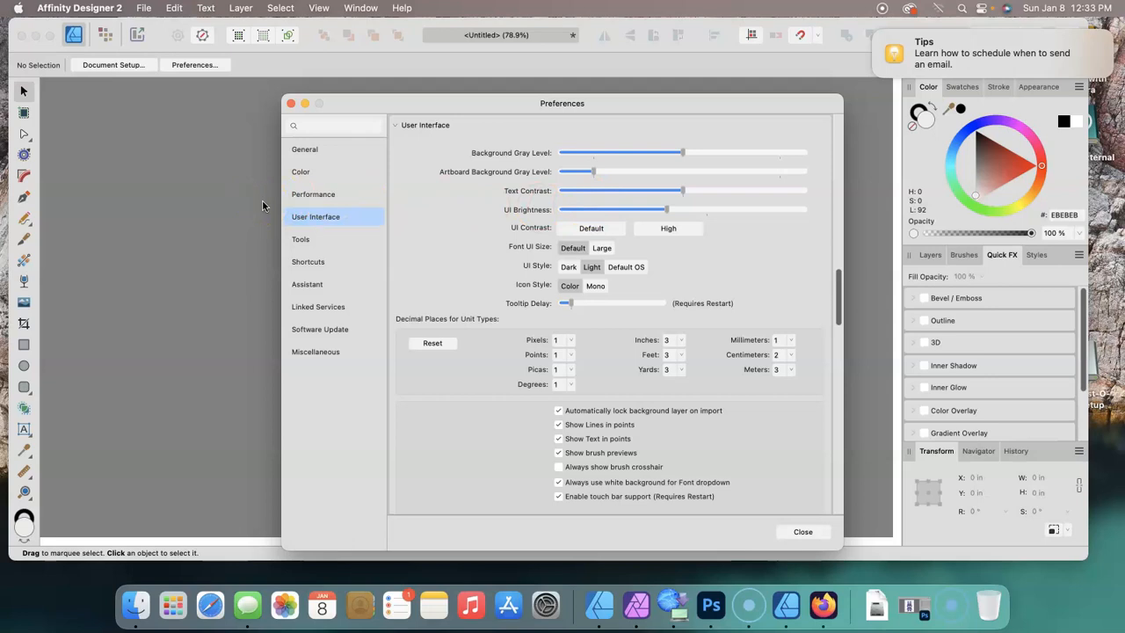
left_click(566, 268)
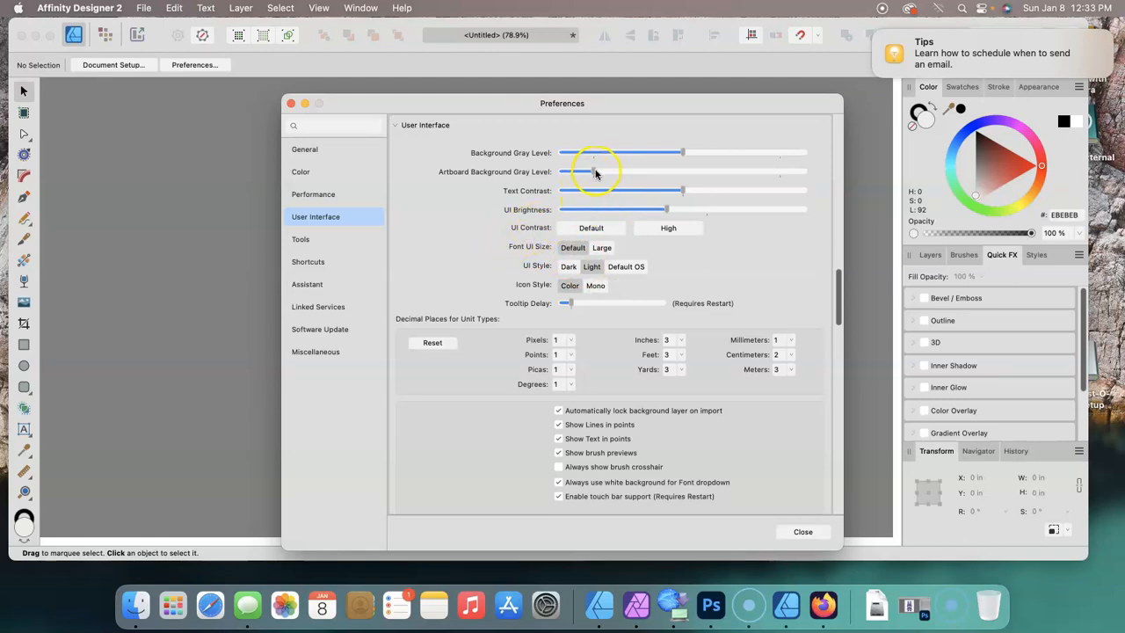
- Set the artboard background gray level to about a quarter, UI brightness to about three quarters, and raise the background gray level slightly
mouse_move(593, 171)
left_mouse_down()
mouse_move(565, 173)
mouse_move(771, 173)
mouse_move(571, 176)
left_mouse_up()
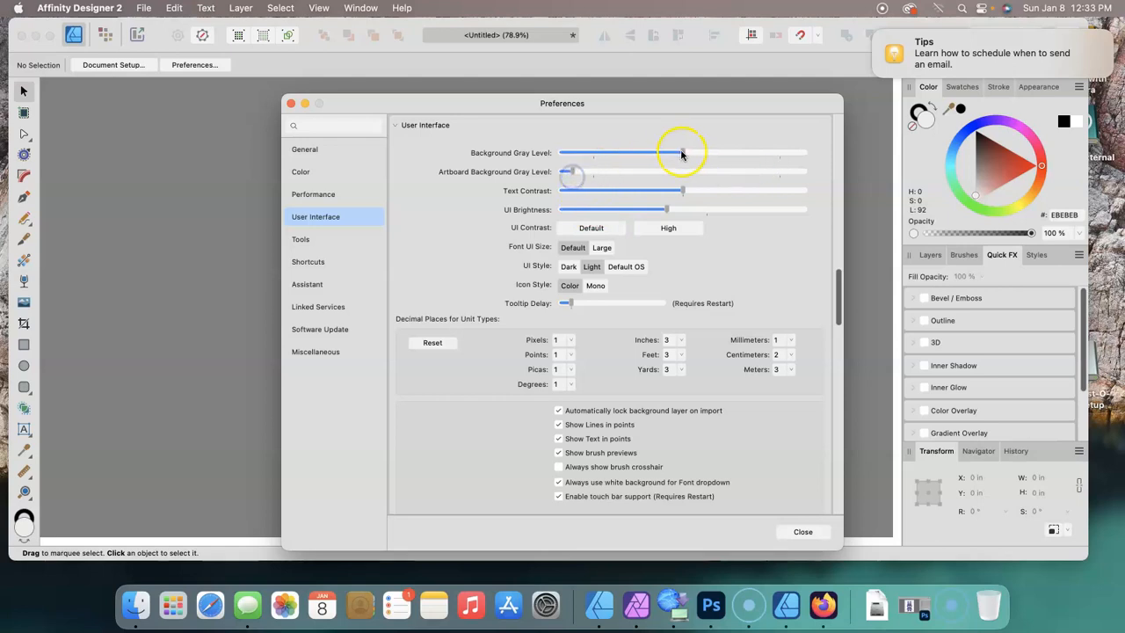
mouse_move(682, 152)
left_mouse_down()
mouse_move(575, 155)
mouse_move(731, 156)
mouse_move(675, 156)
mouse_move(686, 158)
left_mouse_up()
left_click(577, 172)
left_click_drag(577, 171, 622, 171)
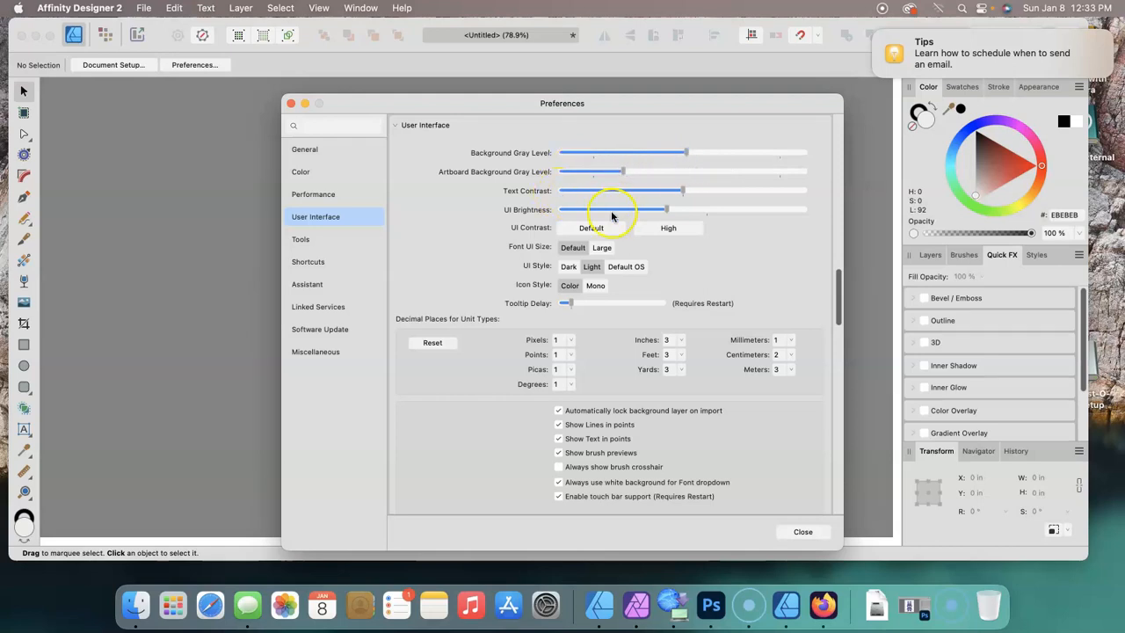
left_click_drag(668, 211, 558, 211)
left_click_drag(724, 216, 749, 218)
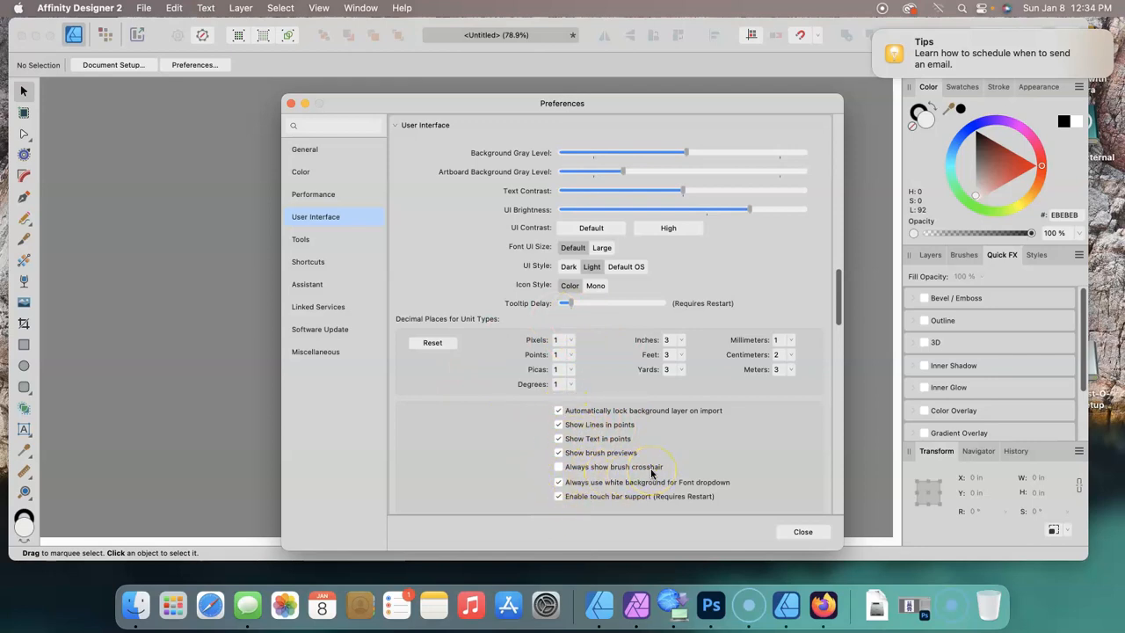
- In the Tools preferences, switch the nudge distance unit to Points and back to Inches
left_click(301, 241)
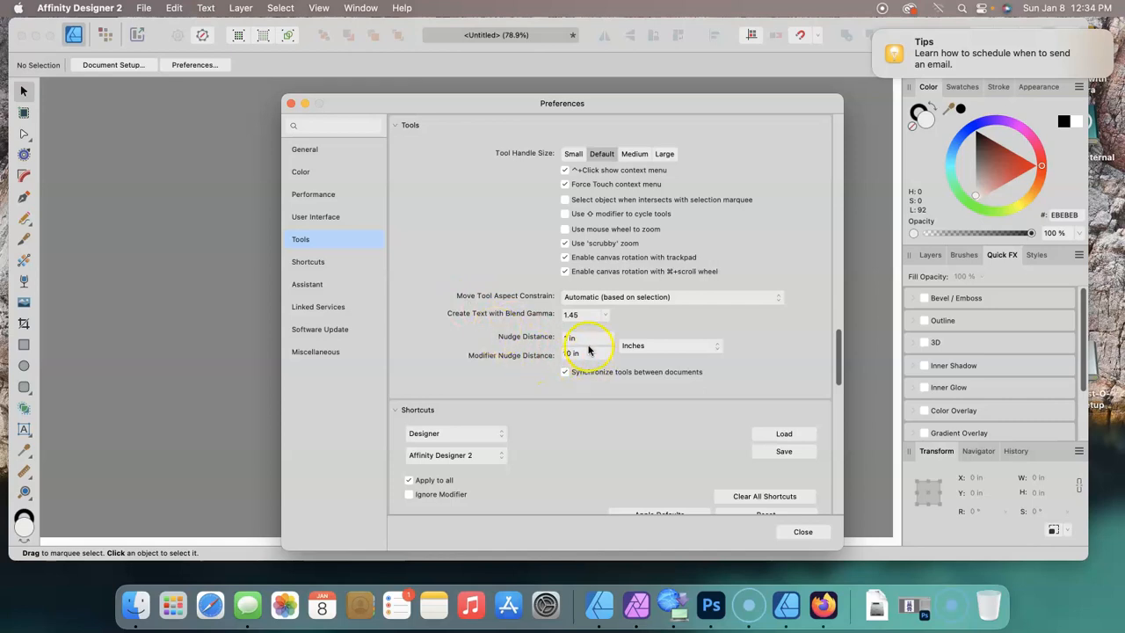
left_click(716, 349)
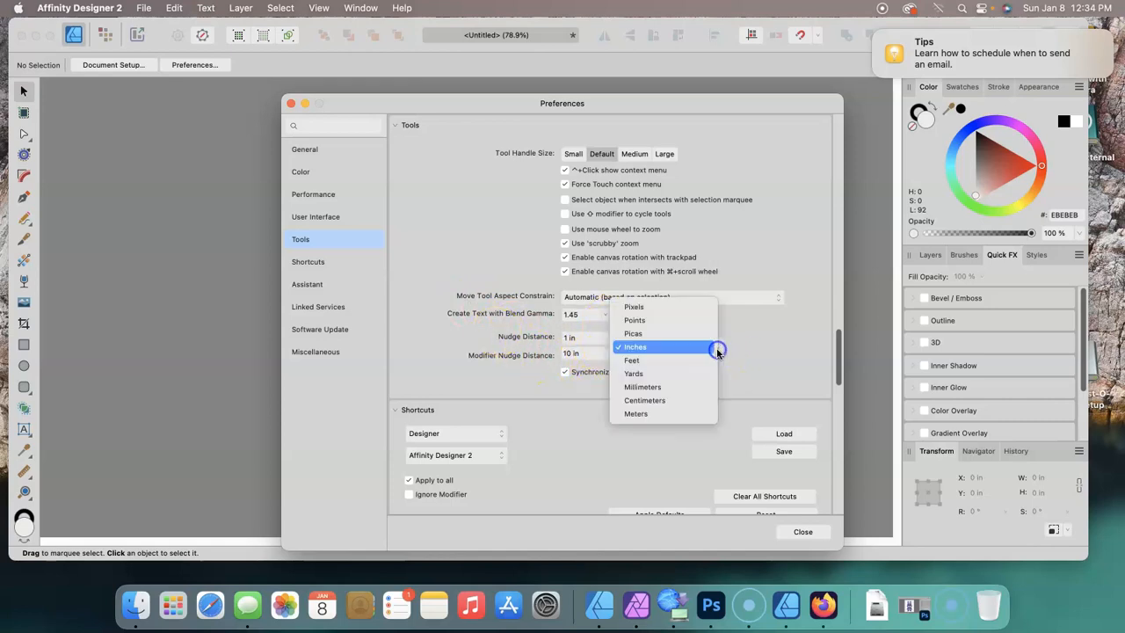
left_click(648, 325)
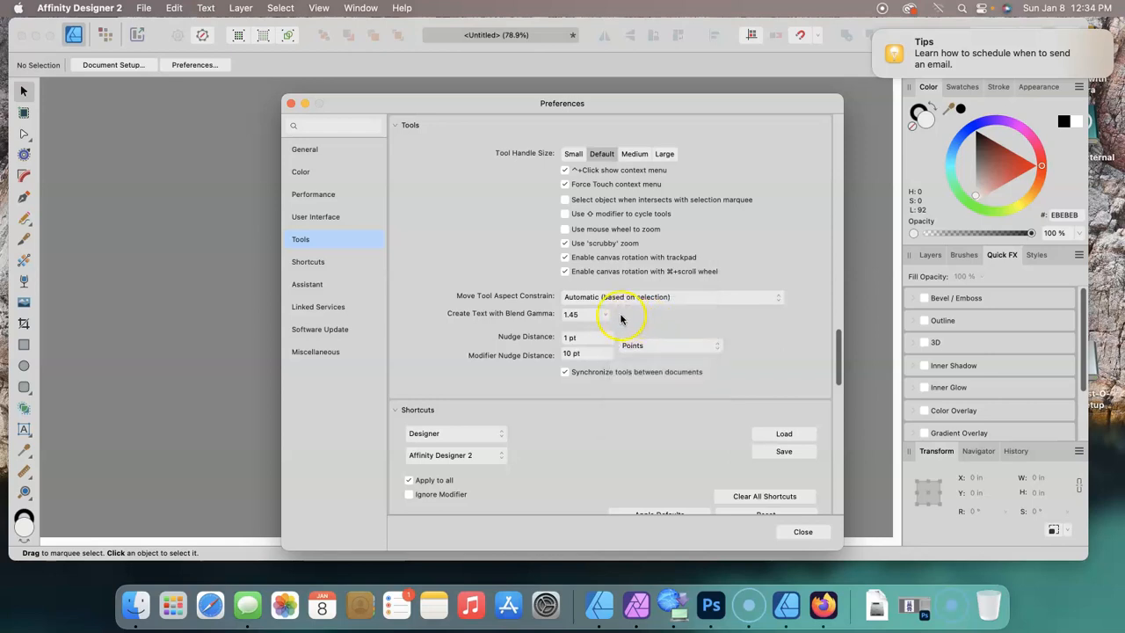
left_click(715, 348)
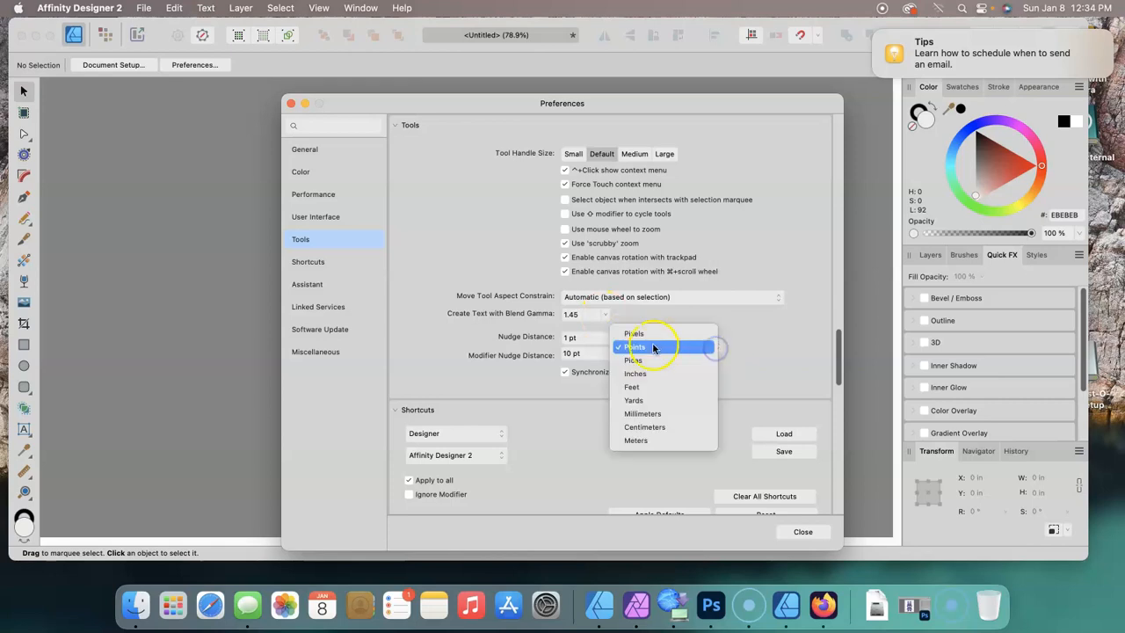
left_click(637, 374)
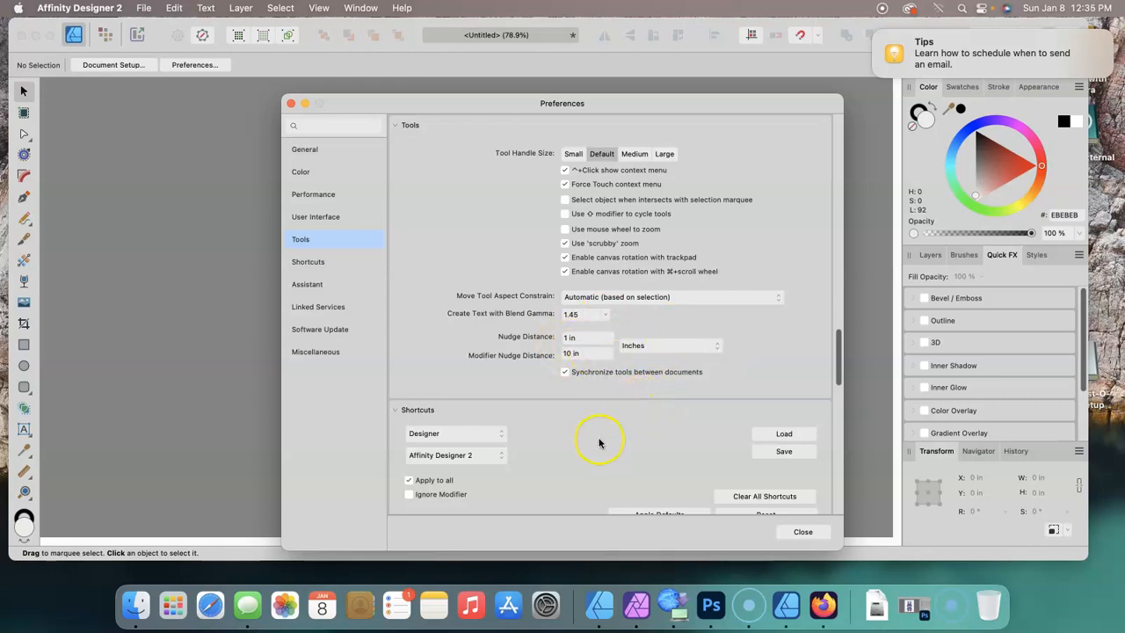
left_click(565, 373)
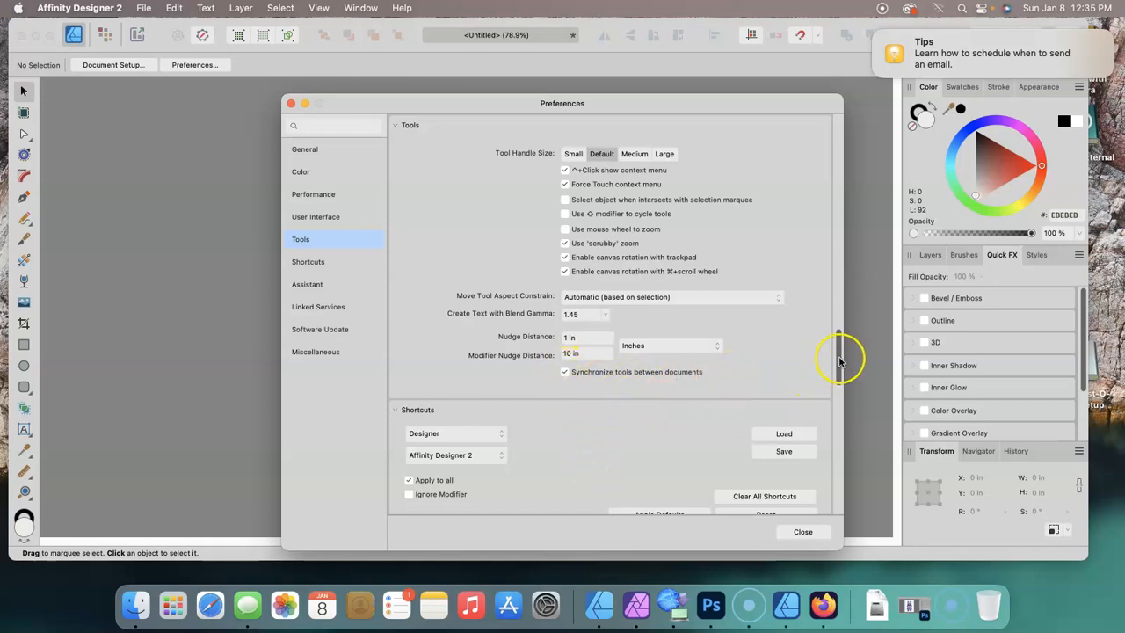
- Review the remaining preference sections from Shortcuts to Miscellaneous and close the preferences without restarting the application
scroll(842, 369, "down", 2)
scroll(842, 376, "down", 5)
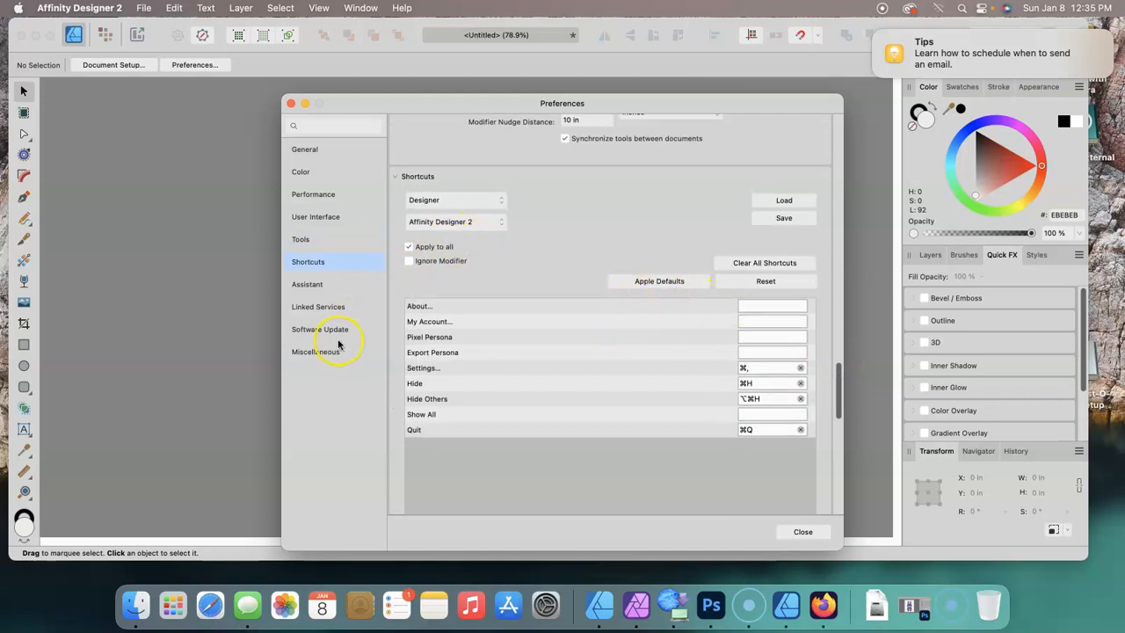
left_click(304, 284)
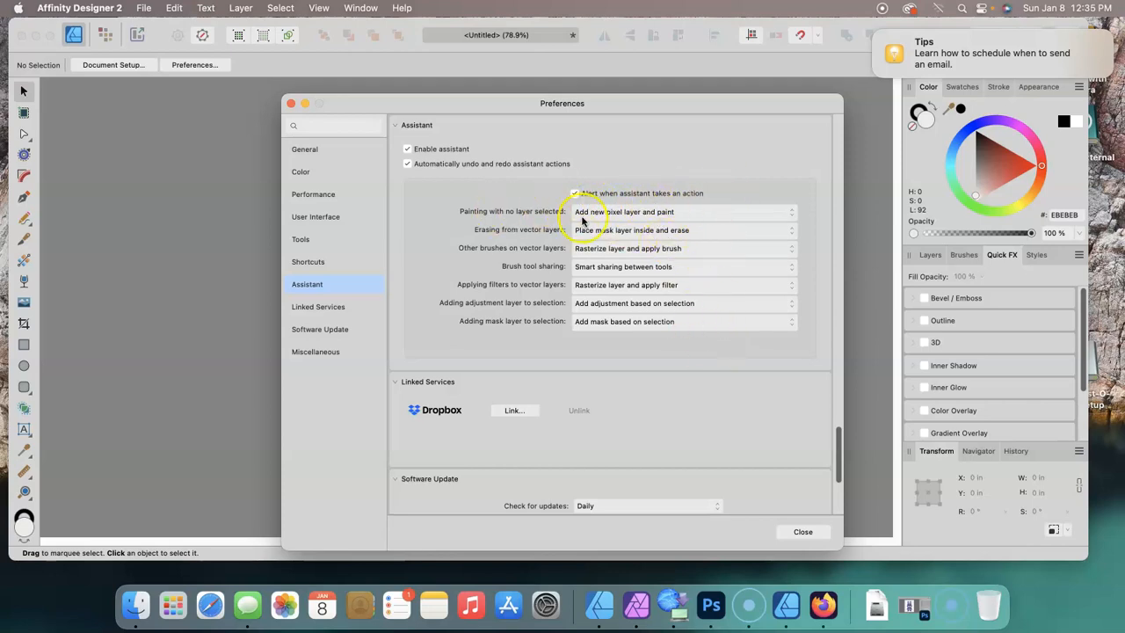
left_click(322, 307)
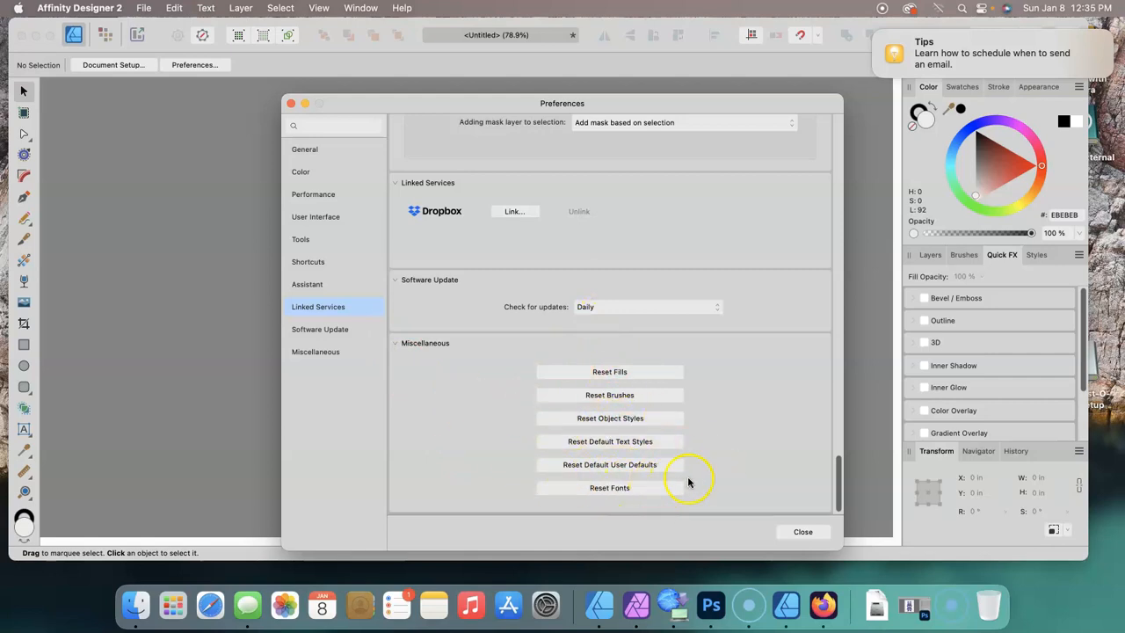
left_click(318, 328)
left_click(315, 353)
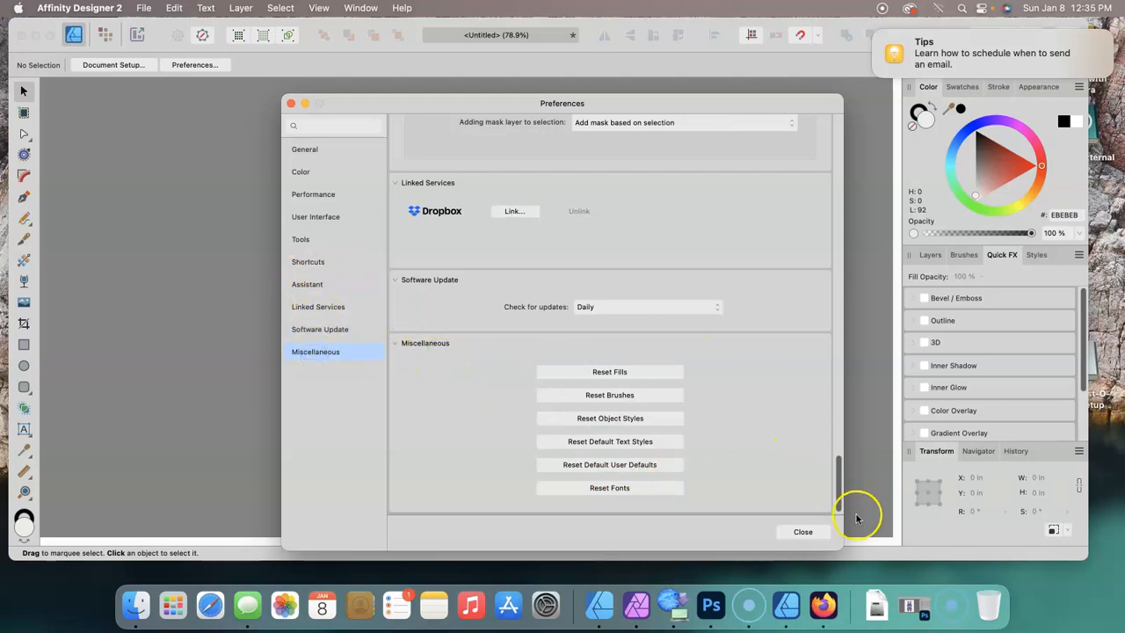
left_click(803, 533)
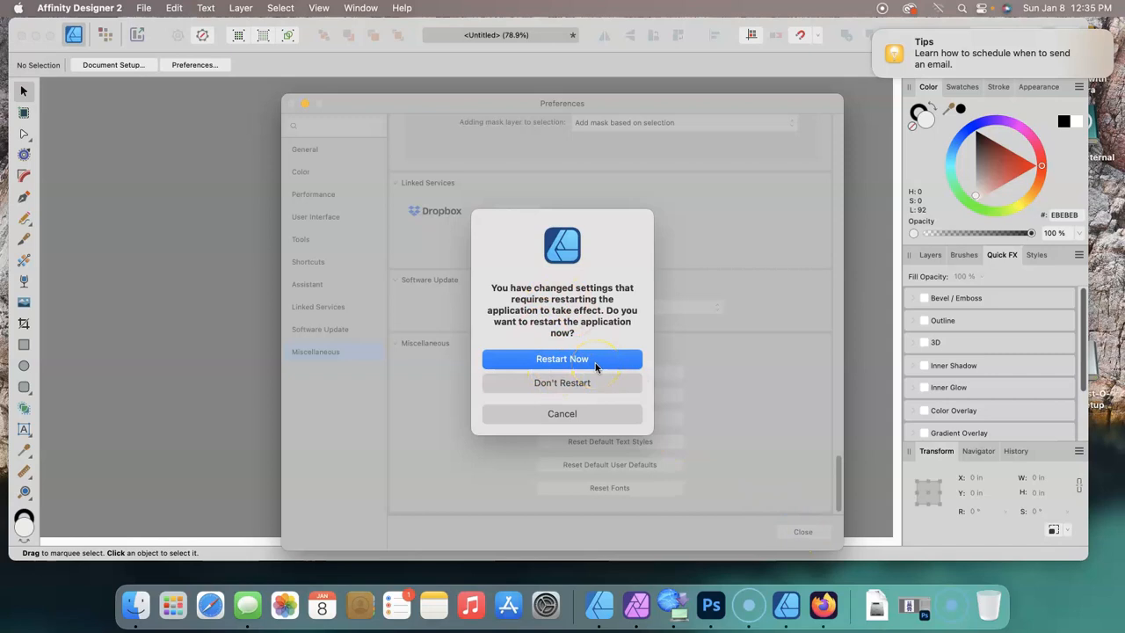
left_click(543, 384)
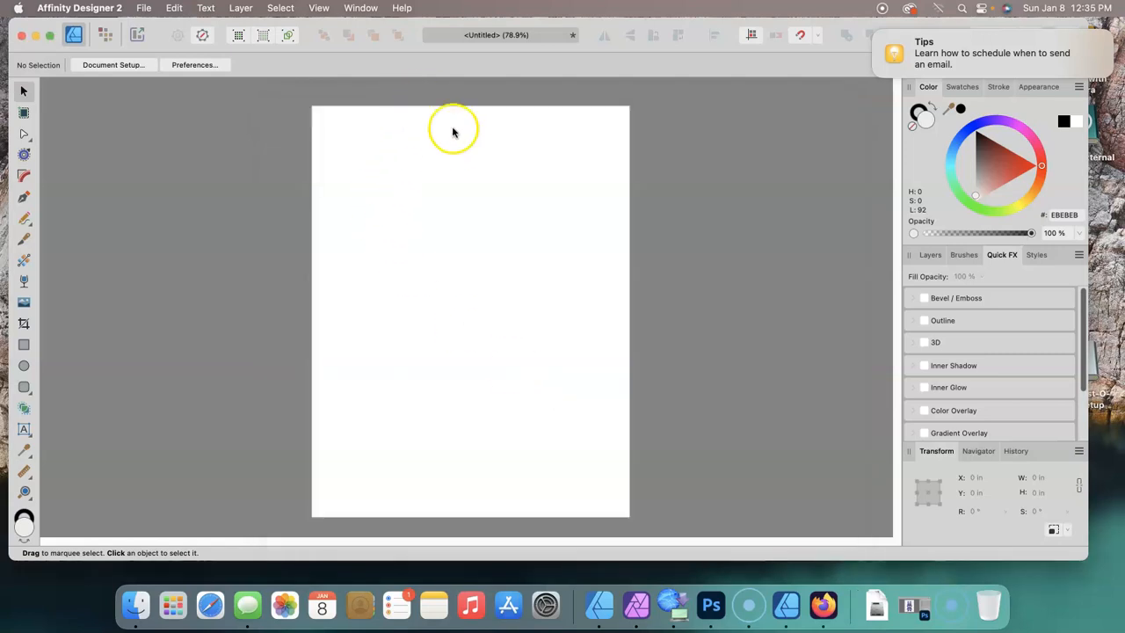
- Start a new document from the Letter preset and set the page width to 17 in and height to 19 in
left_click(142, 8)
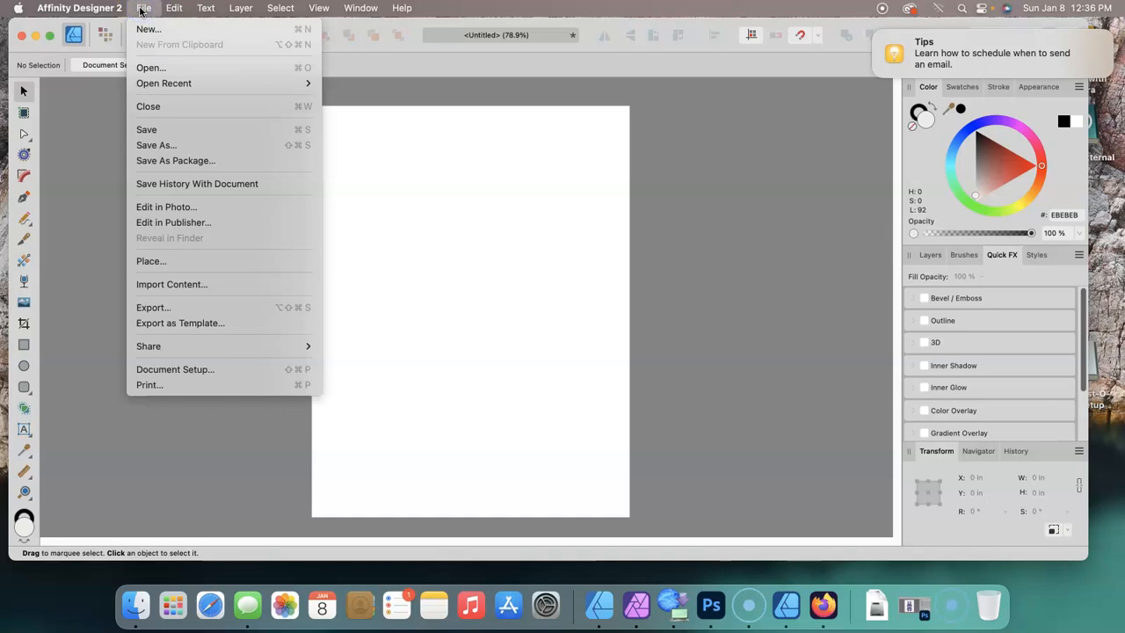
left_click(144, 29)
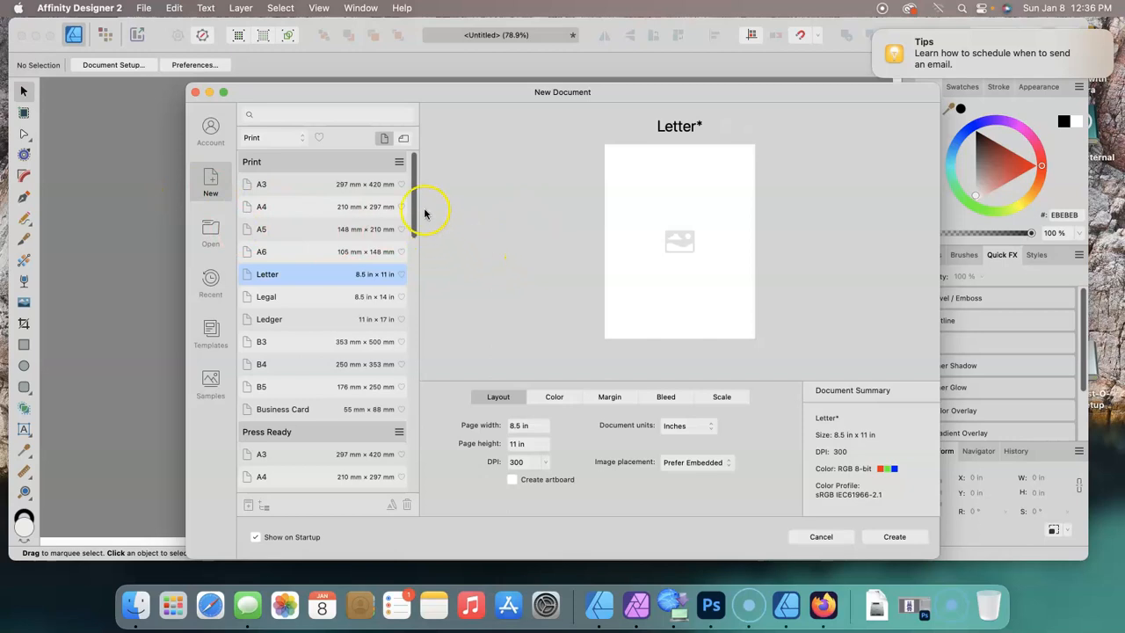
mouse_move(414, 175)
left_mouse_down()
mouse_move(415, 191)
mouse_move(419, 163)
left_mouse_up()
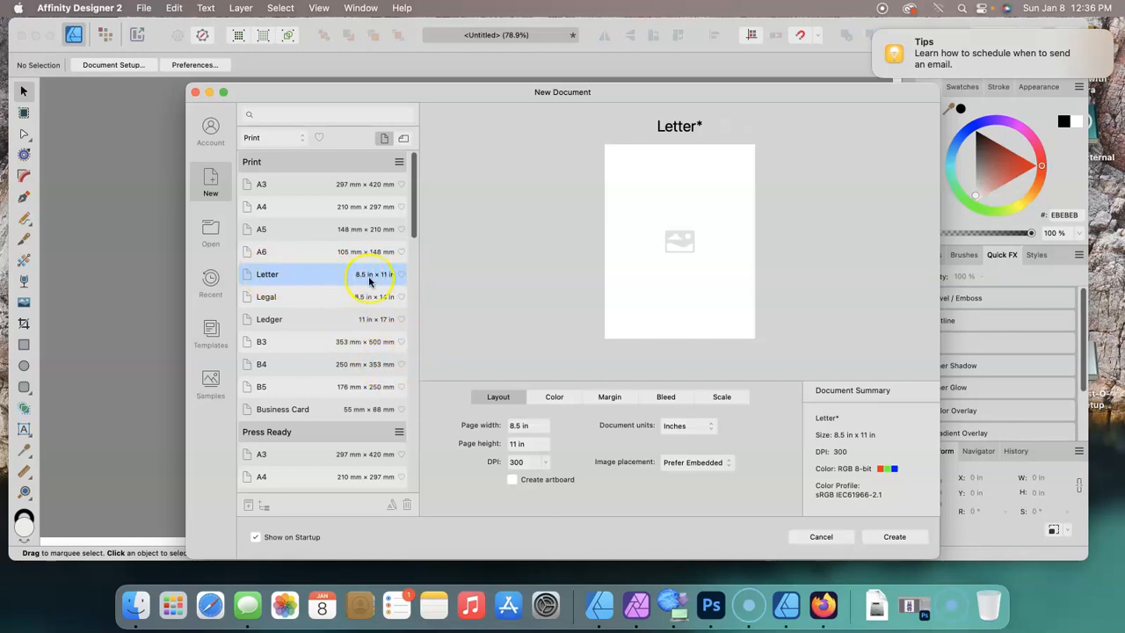
left_click(532, 428)
type("17")
left_click(532, 444)
left_click_drag(533, 443, 507, 444)
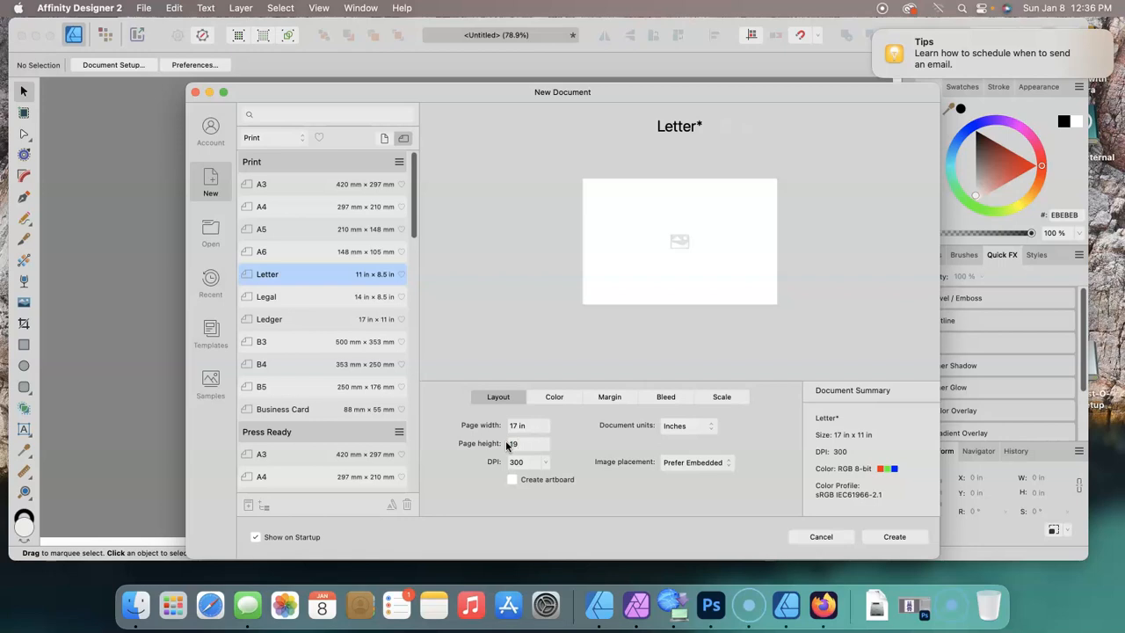
left_click(540, 425)
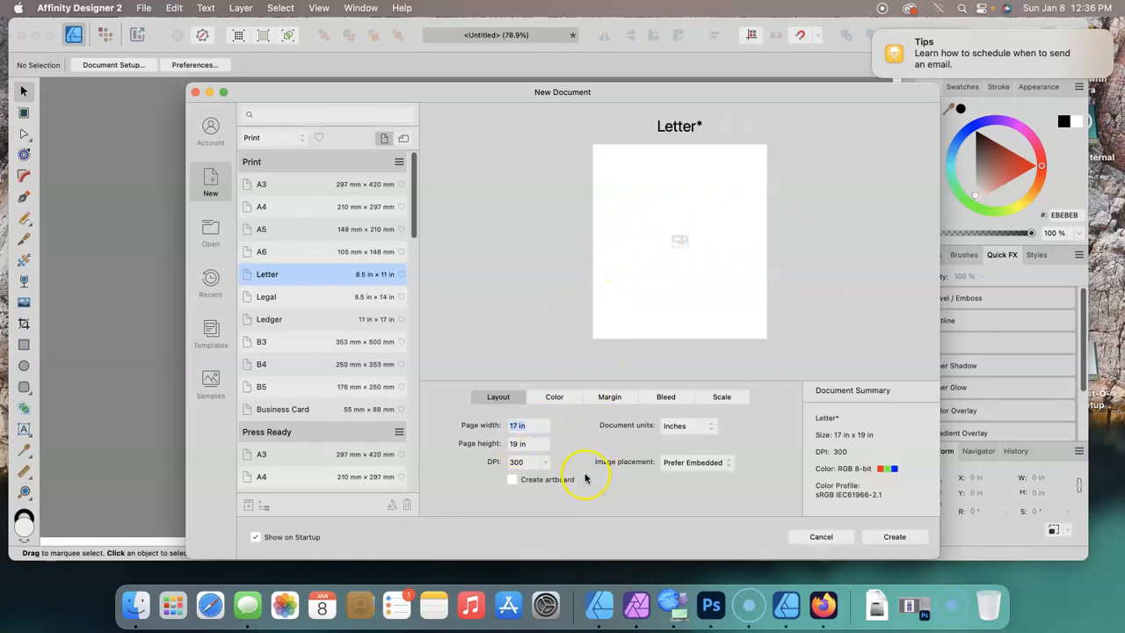
- Keep the new document's color format at RGB/8 with the sRGB IEC61966-2.1 profile and enable a transparent background
left_click(553, 397)
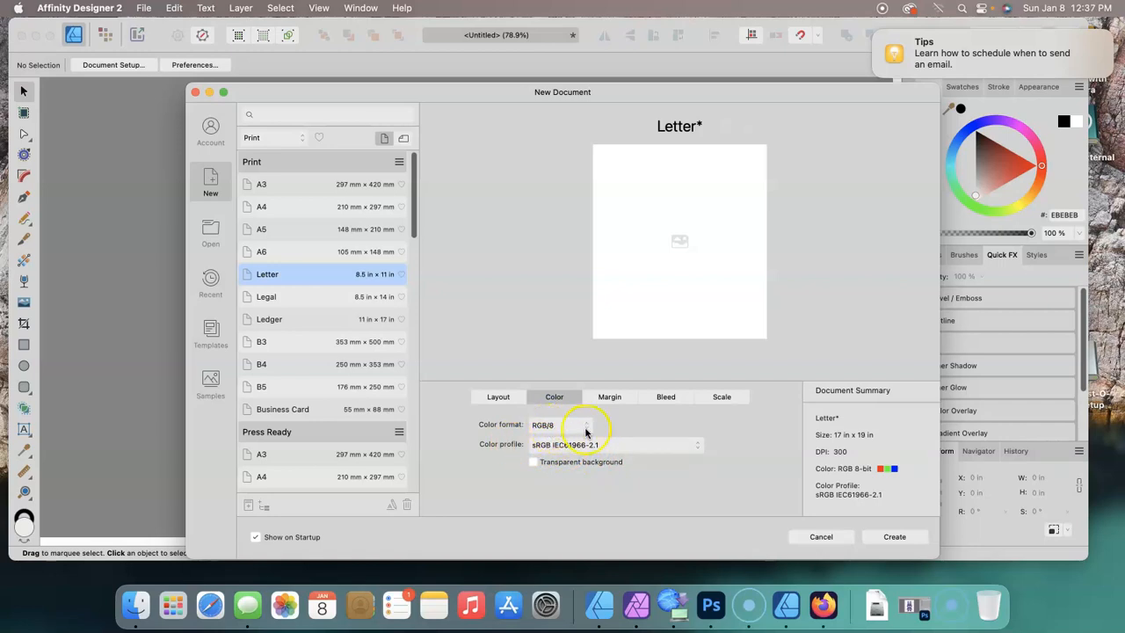
left_click(586, 429)
left_click(546, 427)
left_click(696, 445)
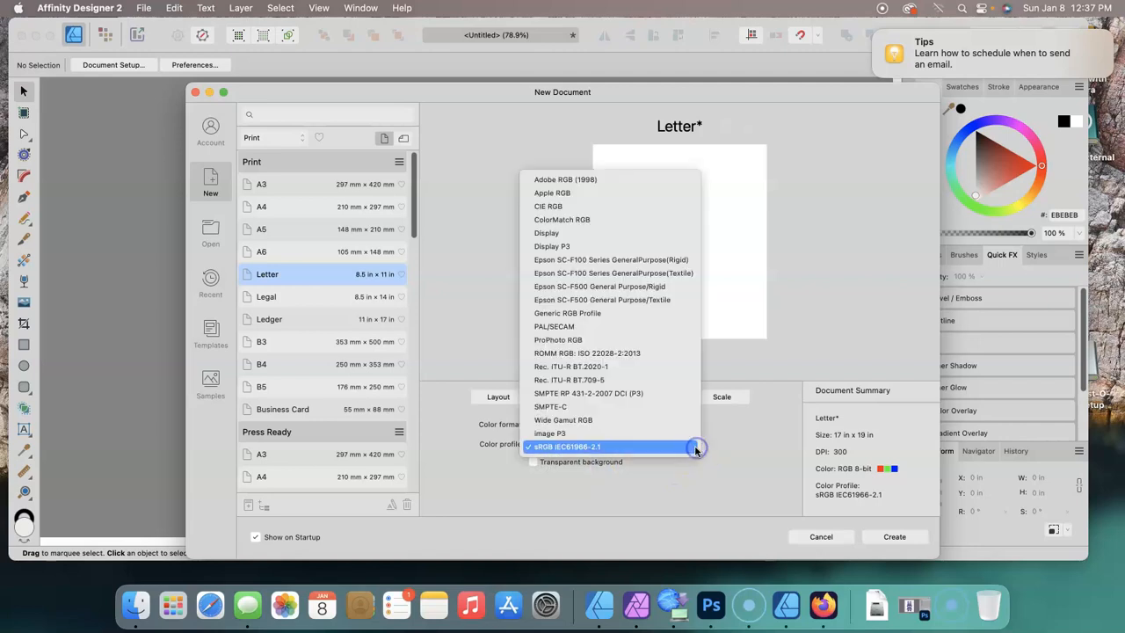
left_click(579, 449)
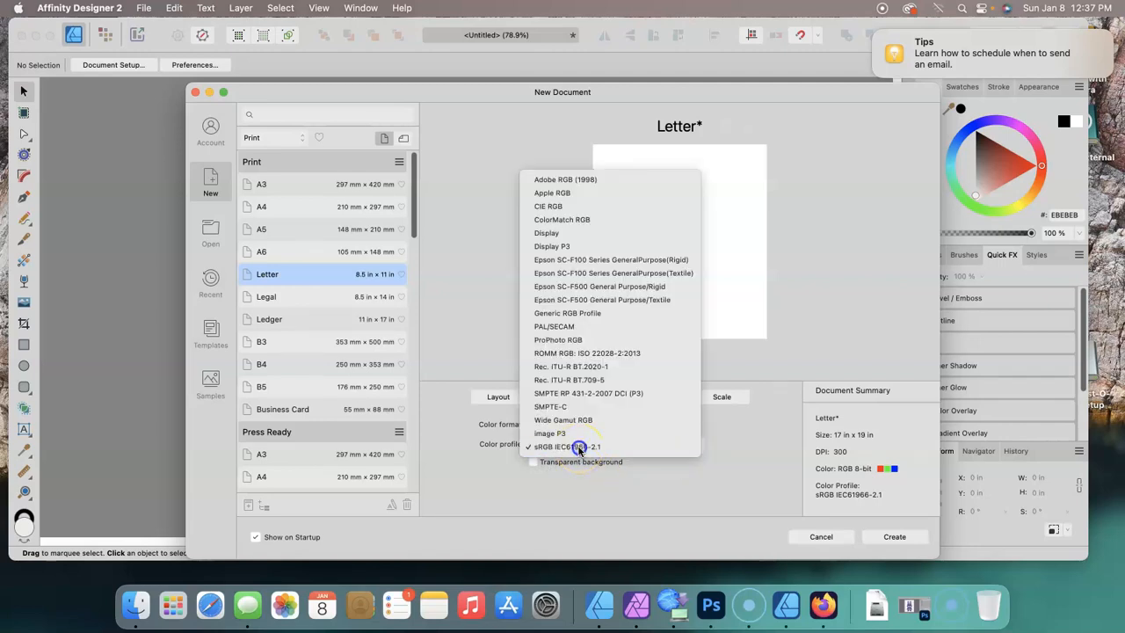
left_click(533, 461)
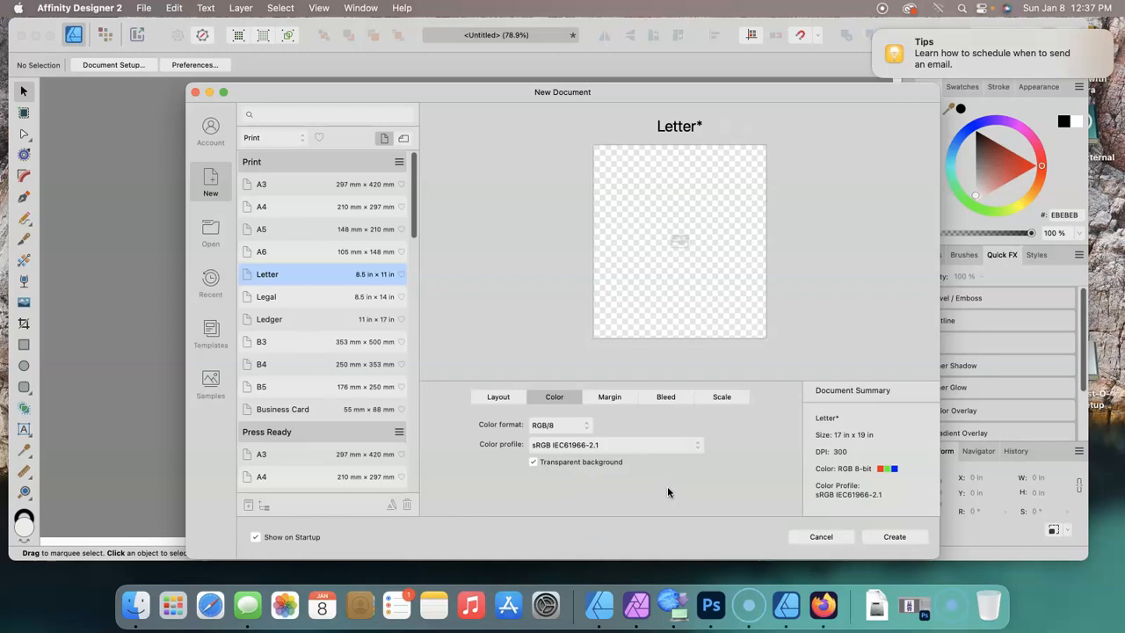
- Try including margins in the new document, turn them off again and view the bleed settings
left_click(598, 396)
left_click(532, 421)
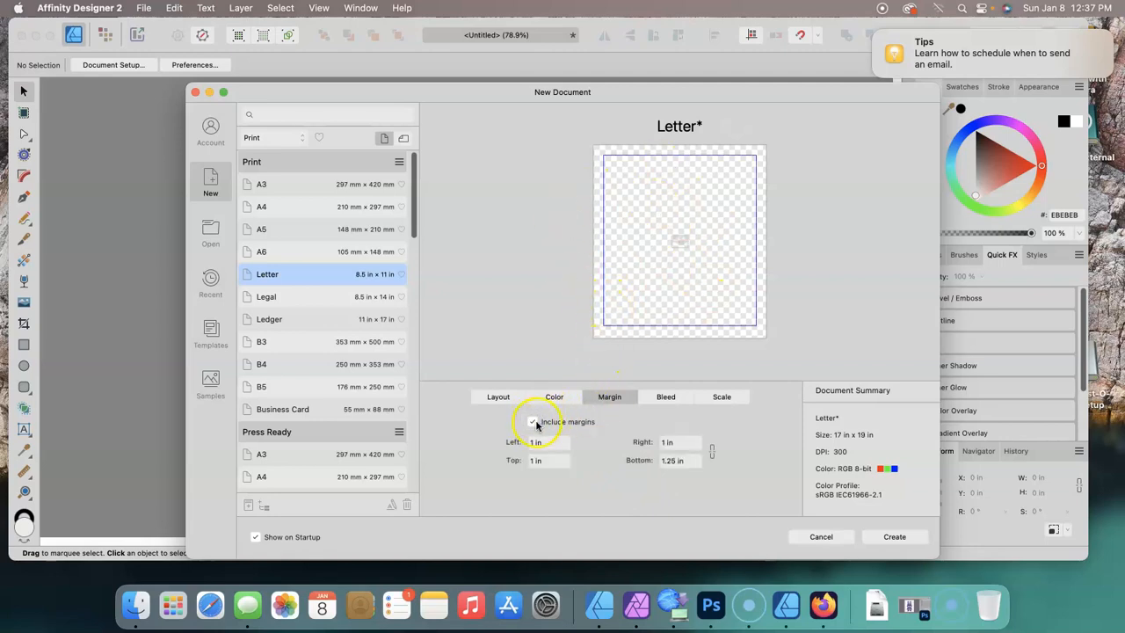
left_click(533, 424)
left_click(533, 423)
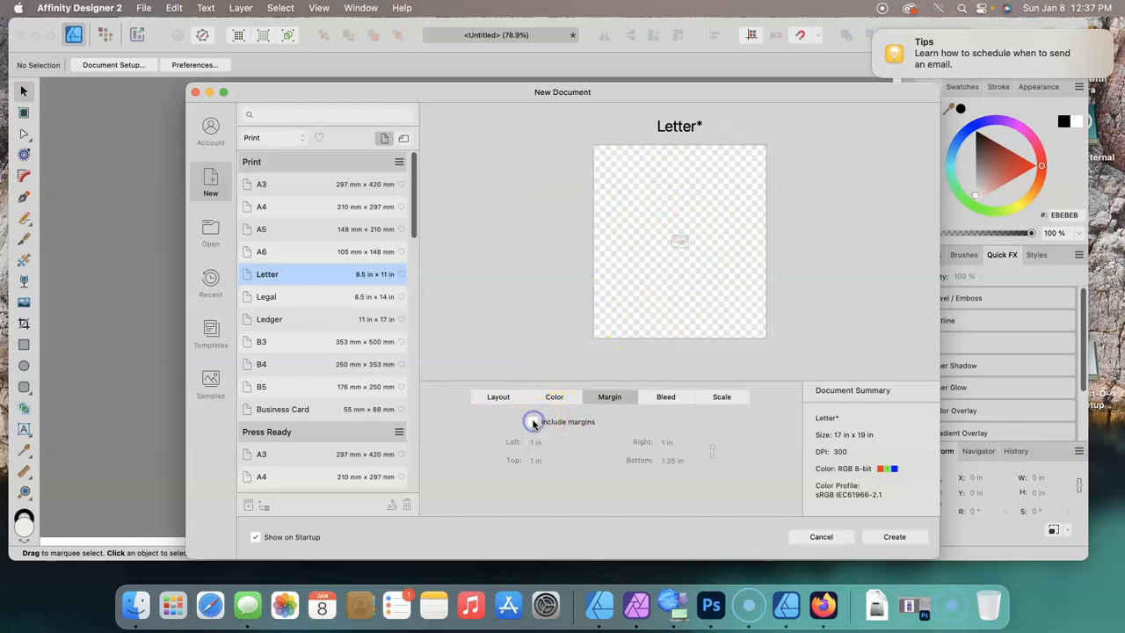
left_click(661, 400)
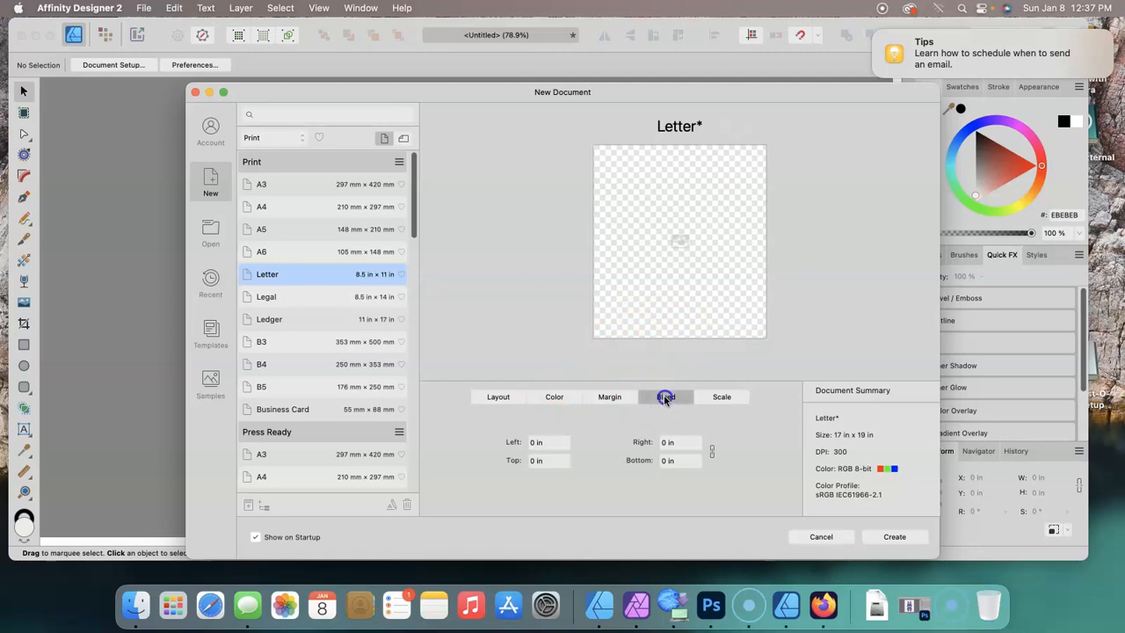
- Check the bleed and drawing scale settings without changing them and create the 17 x 19 in document
left_click(551, 450)
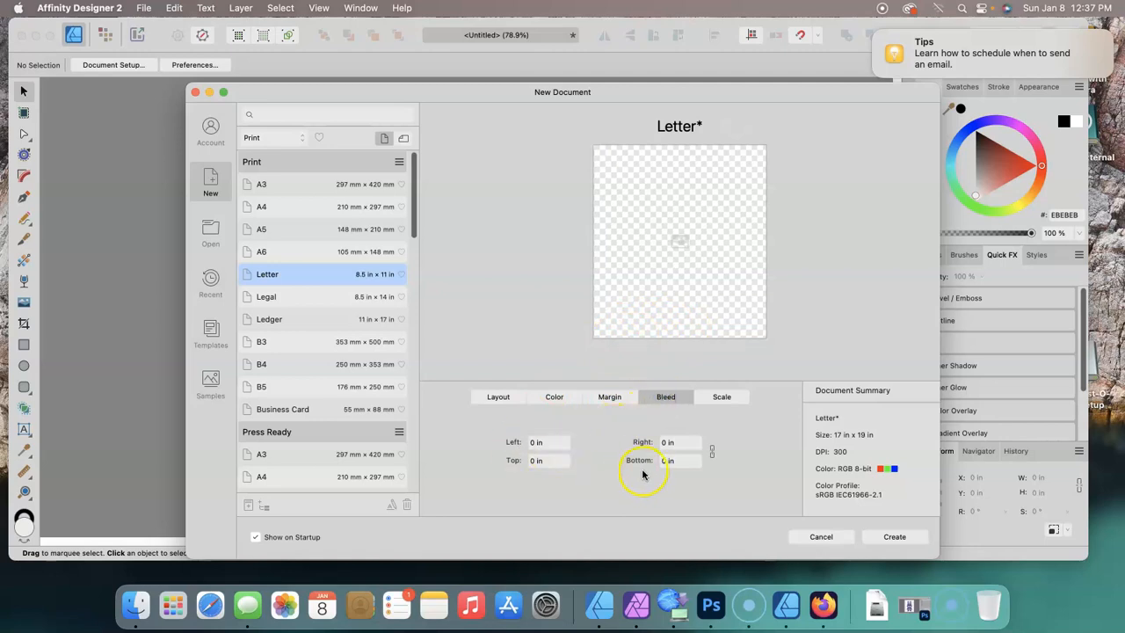
left_click(720, 396)
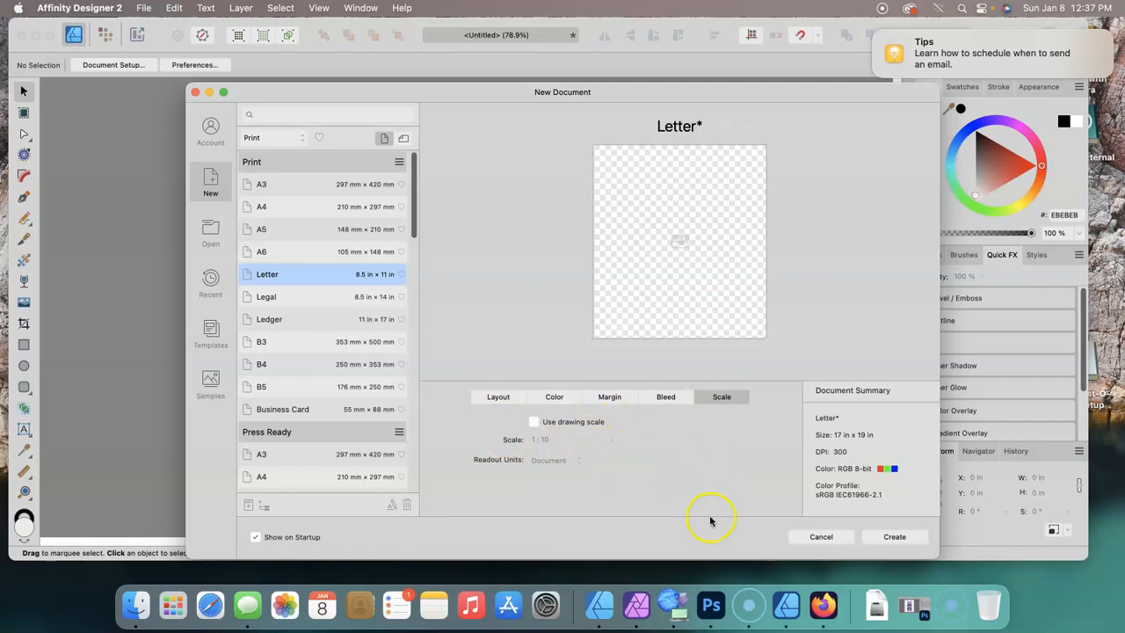
left_click(893, 537)
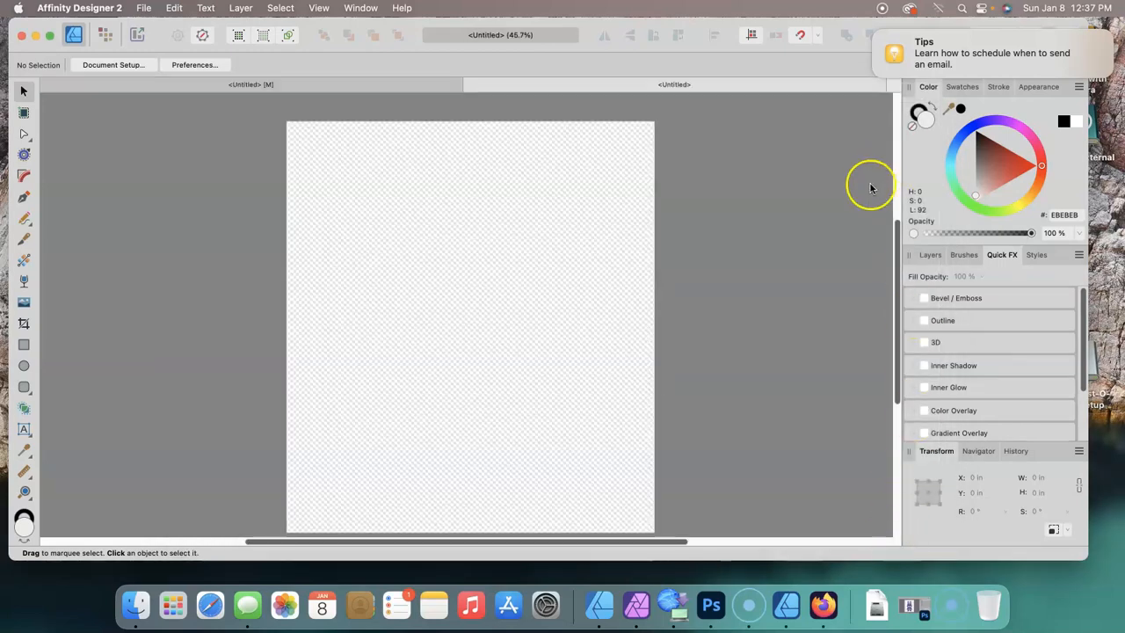
left_click_drag(897, 263, 903, 274)
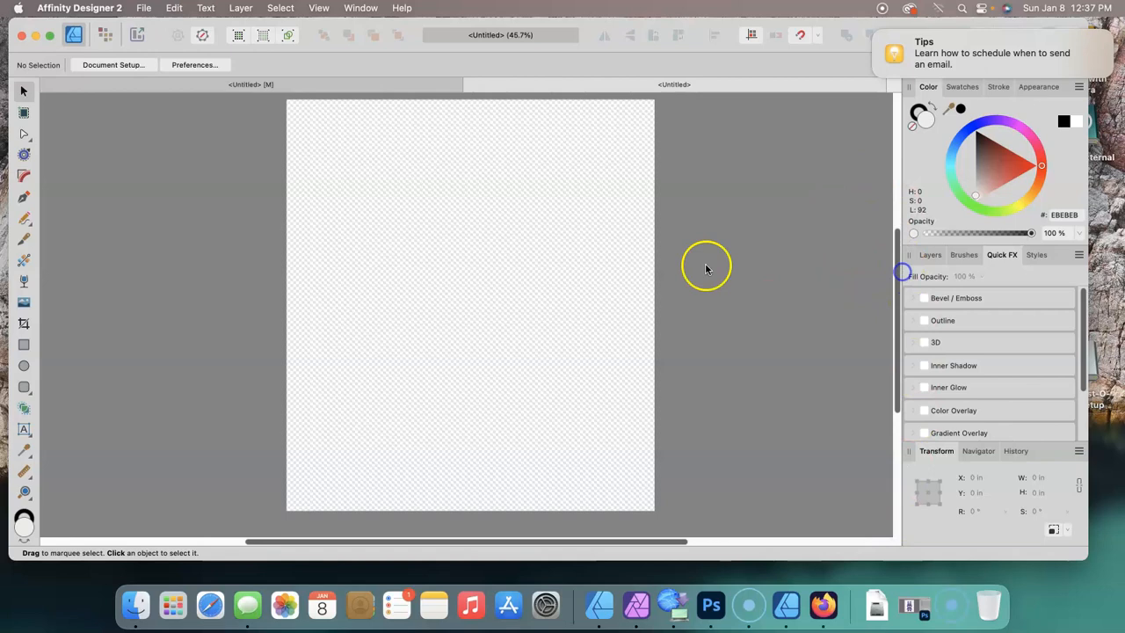
left_click(559, 278)
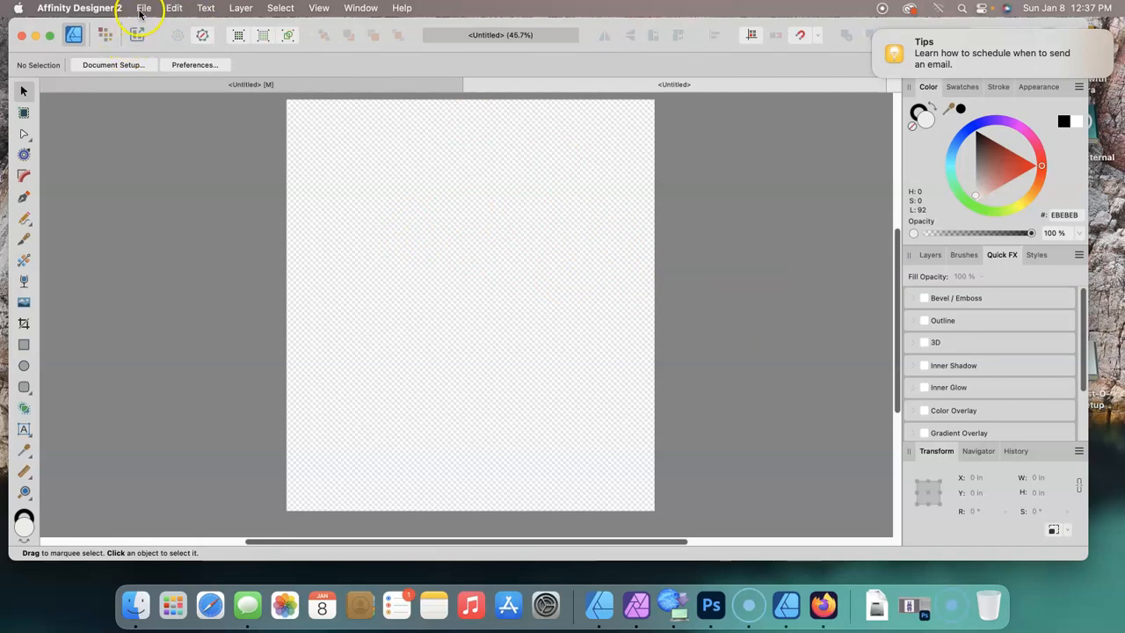
- In the document setup, keep the 17 x 19 in portrait page at 300 DPI and set objects to anchor to the page
left_click(131, 65)
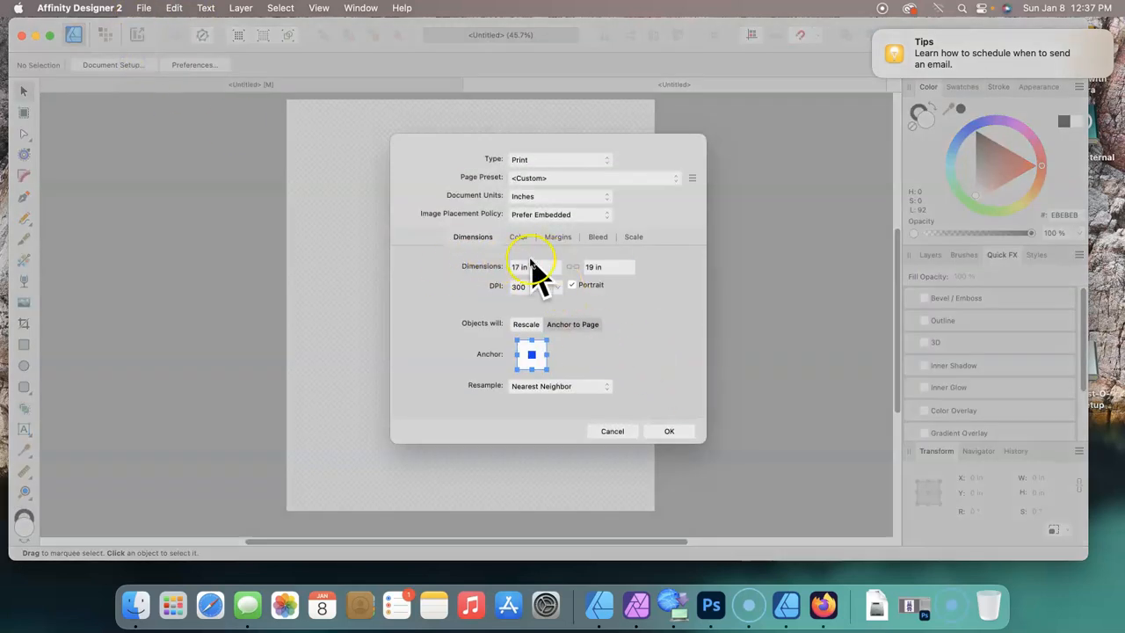
left_click(613, 430)
left_click(142, 8)
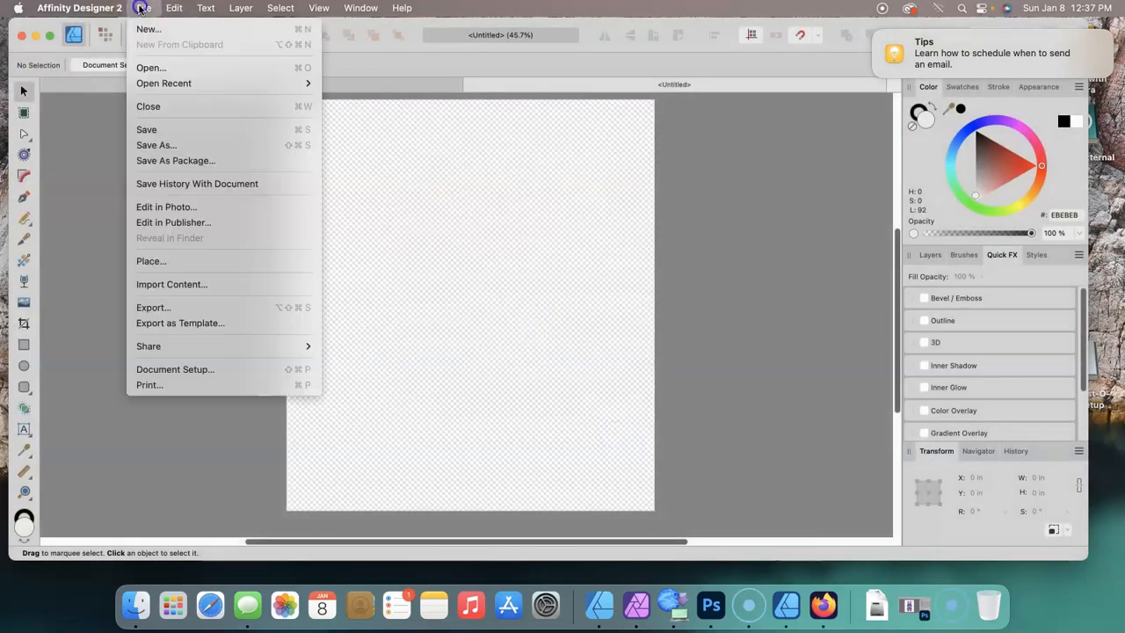
left_click(202, 368)
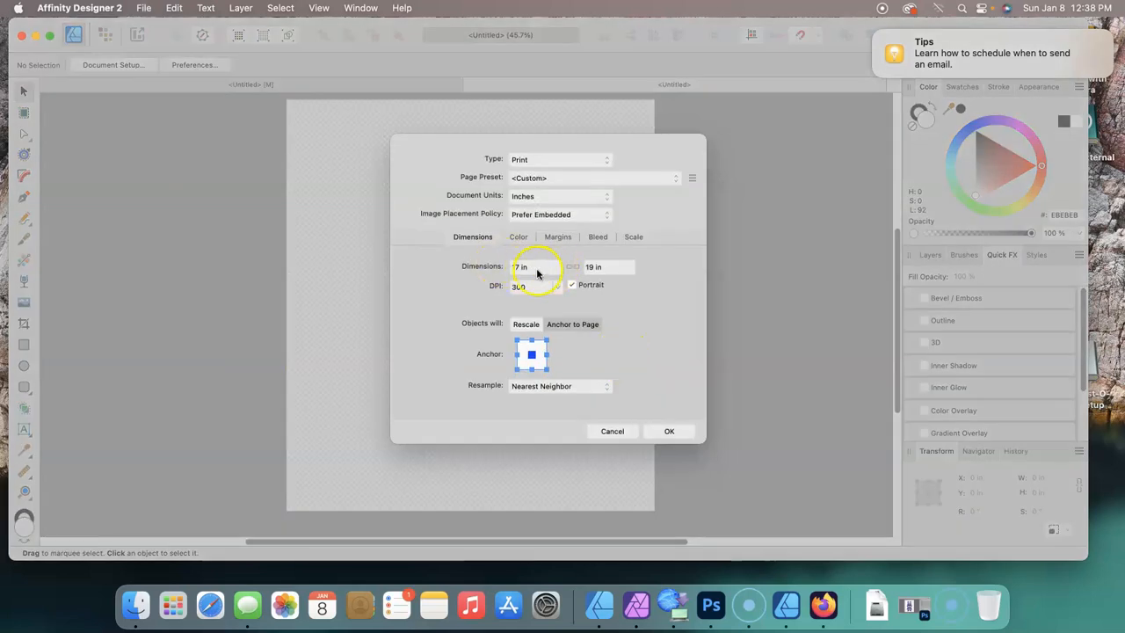
left_click(534, 268)
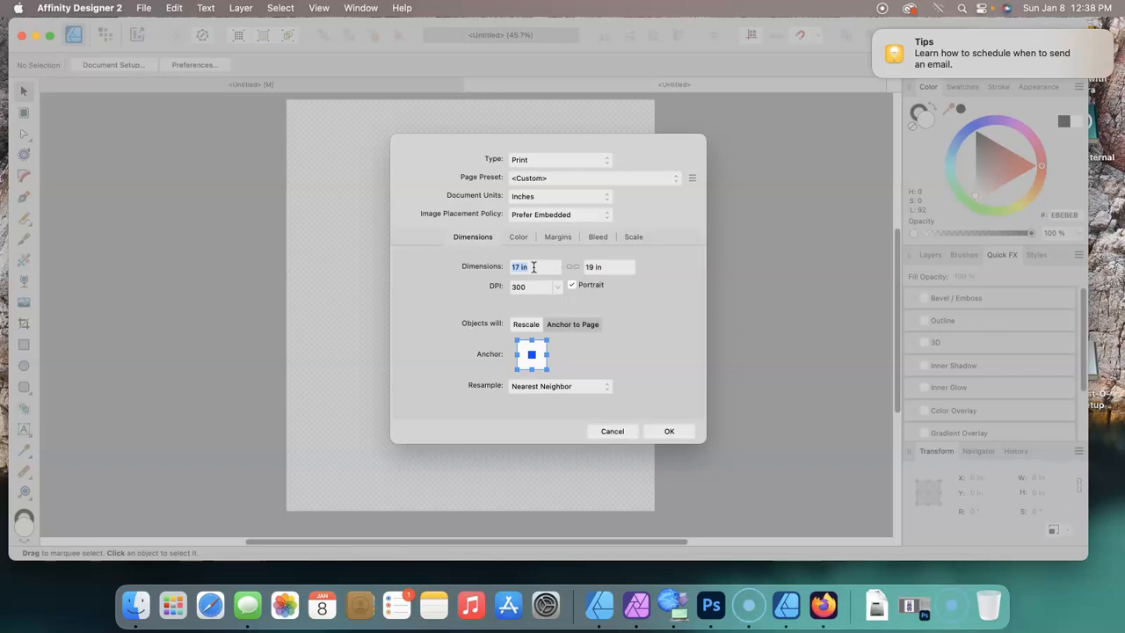
left_click(571, 288)
left_click(571, 287)
left_click(587, 325)
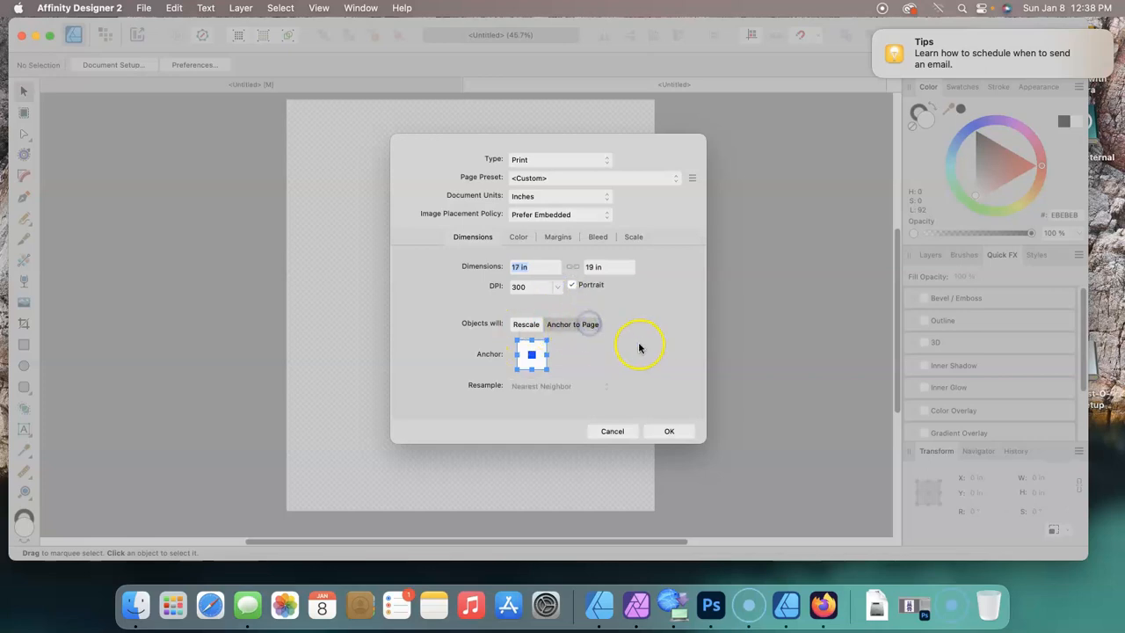
left_click(670, 431)
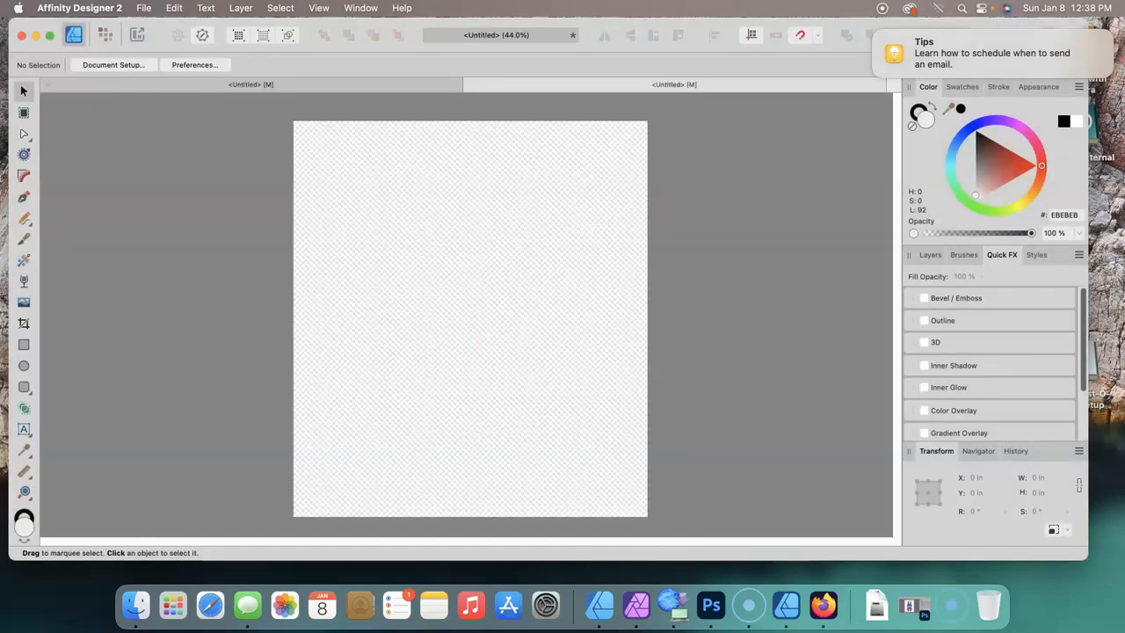
- Choose the image "Love Red White Blue with fireworks.png" from the Graphics folder for placement in the document
left_click(143, 9)
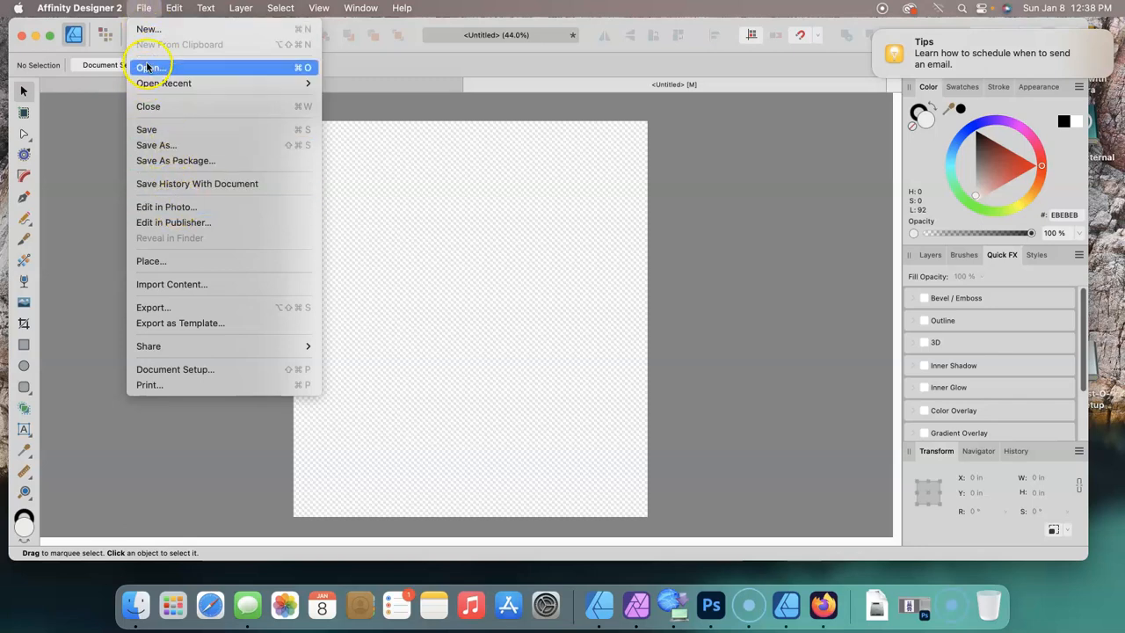
left_click(172, 264)
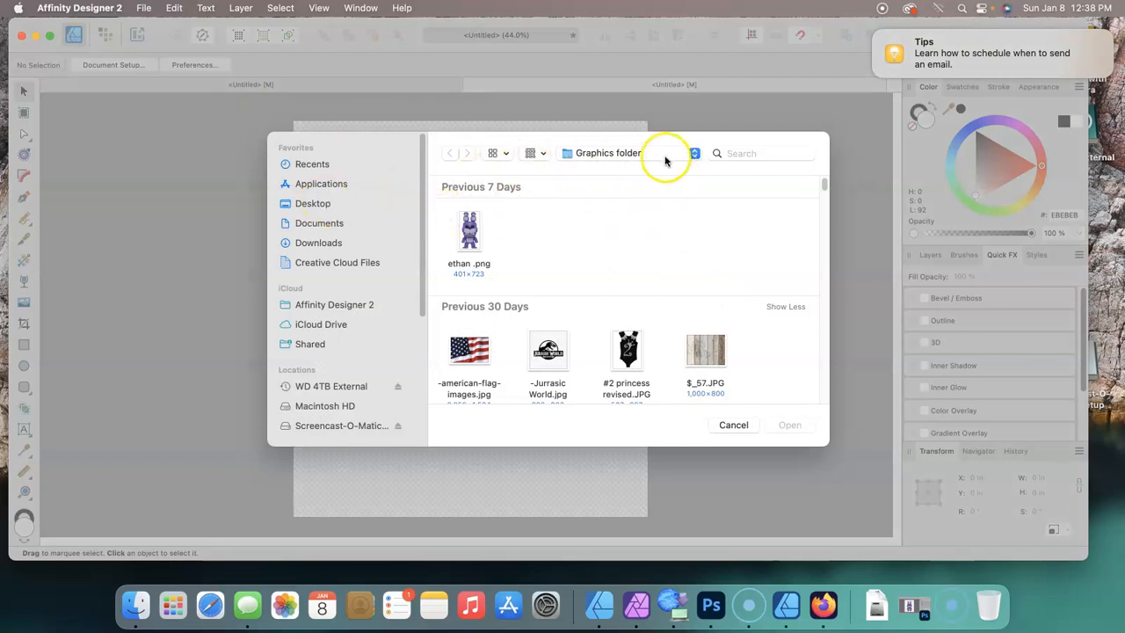
left_click(694, 154)
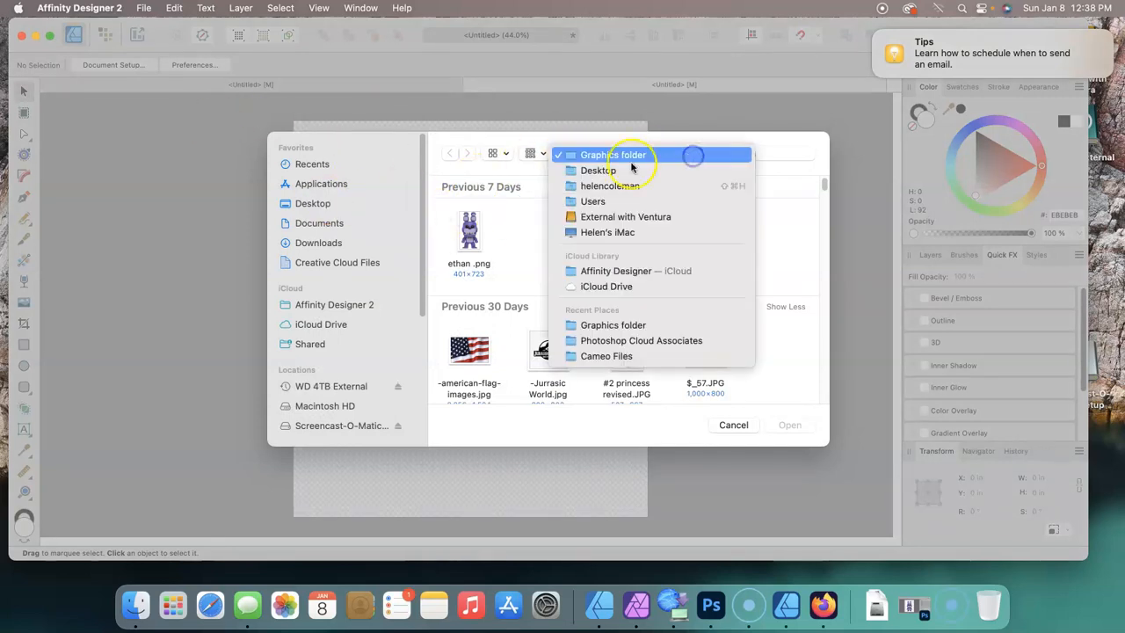
left_click(635, 327)
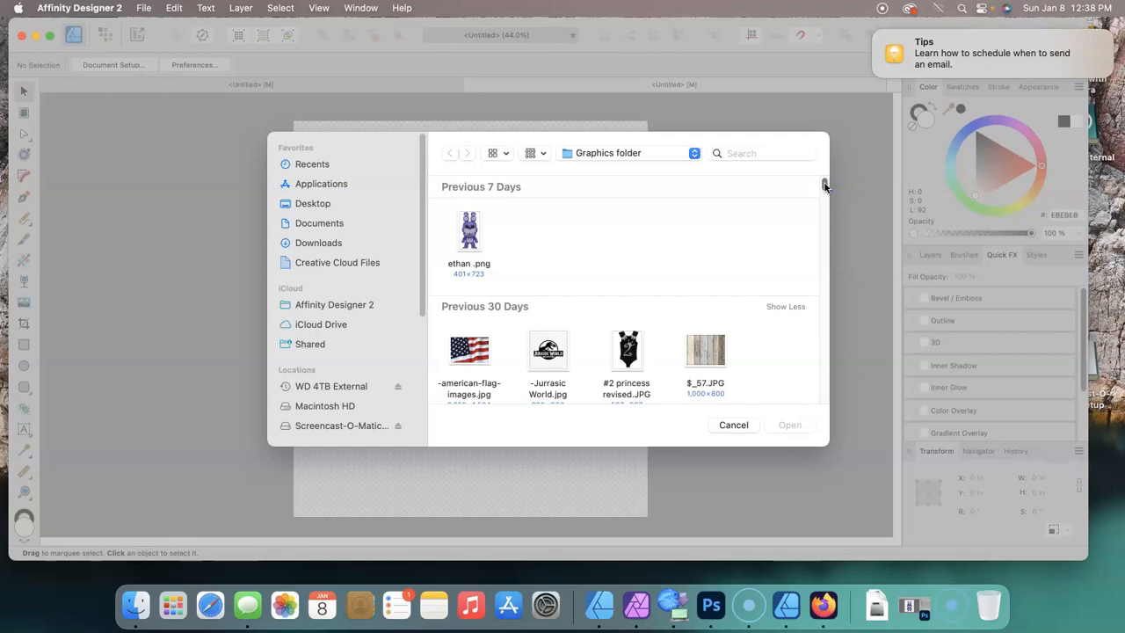
left_click_drag(824, 185, 824, 189)
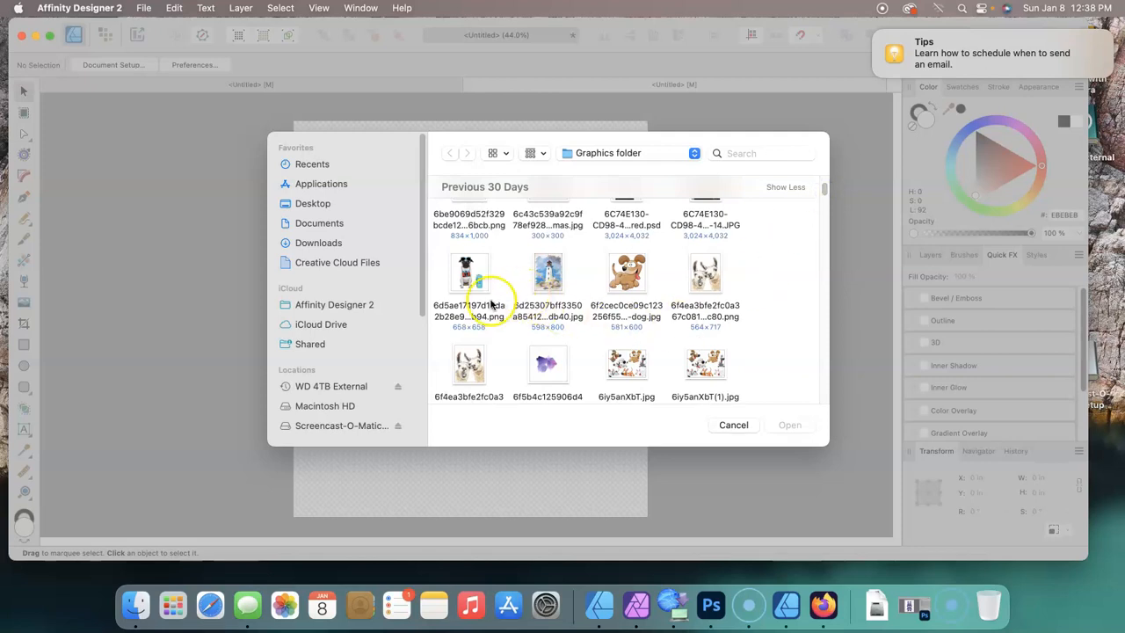
left_click_drag(826, 191, 822, 311)
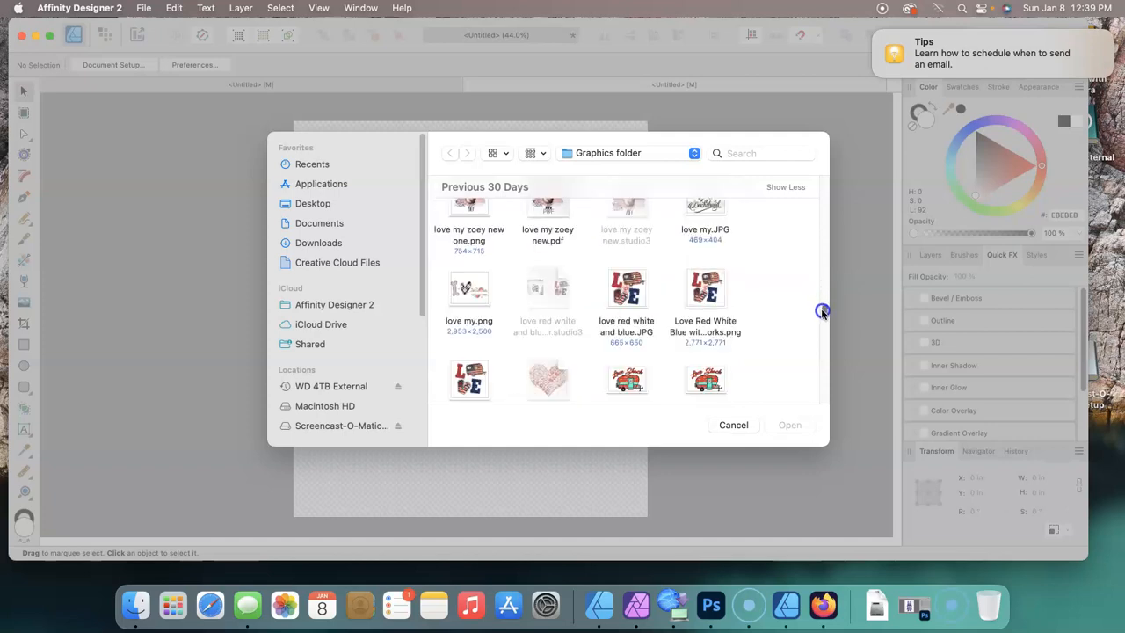
left_click(705, 290)
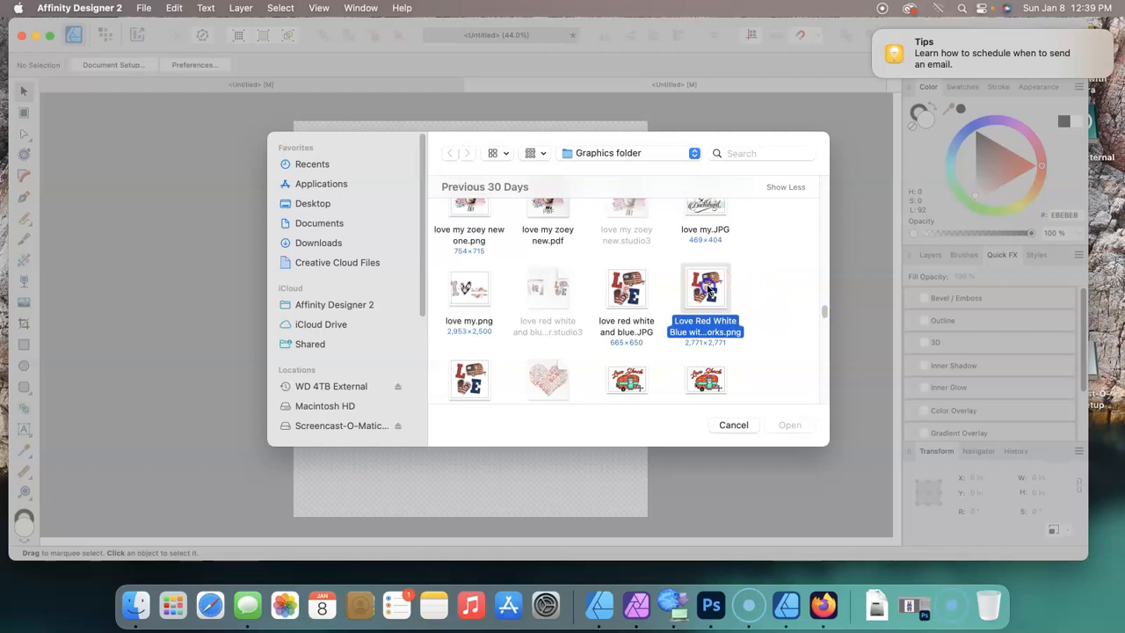
left_click(787, 425)
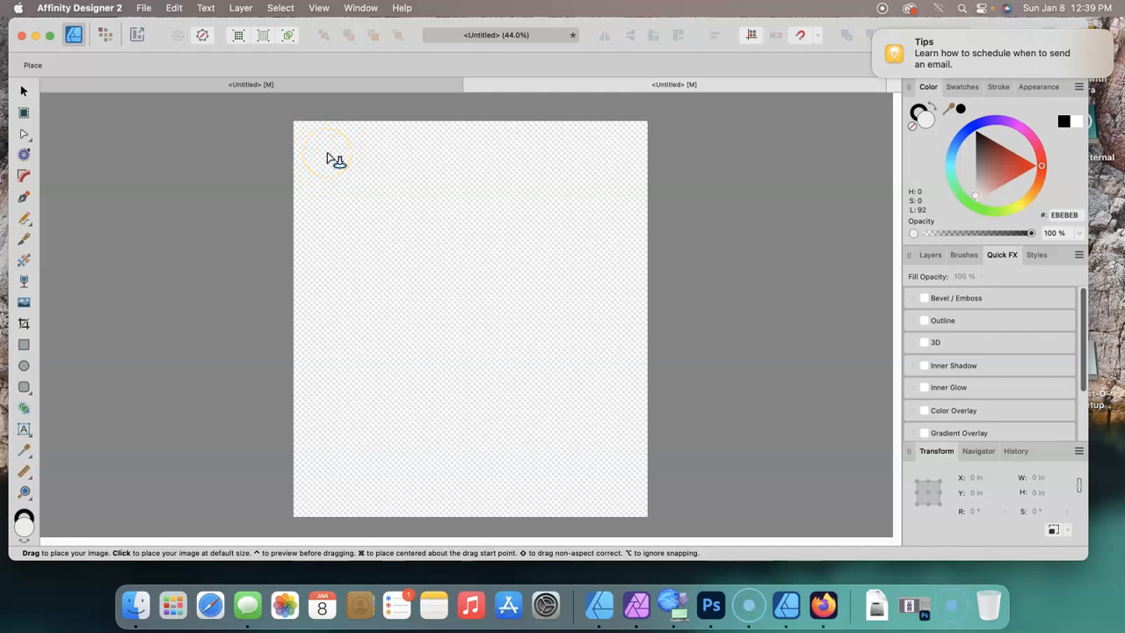
- Place the image near the page's upper-left corner and enlarge it proportionally to about 13.75 in square
mouse_move(327, 155)
left_mouse_down()
mouse_move(402, 194)
mouse_move(533, 334)
mouse_move(603, 439)
mouse_move(566, 422)
mouse_move(576, 402)
mouse_move(610, 448)
mouse_move(522, 402)
mouse_move(563, 428)
mouse_move(595, 427)
mouse_move(578, 413)
left_mouse_up()
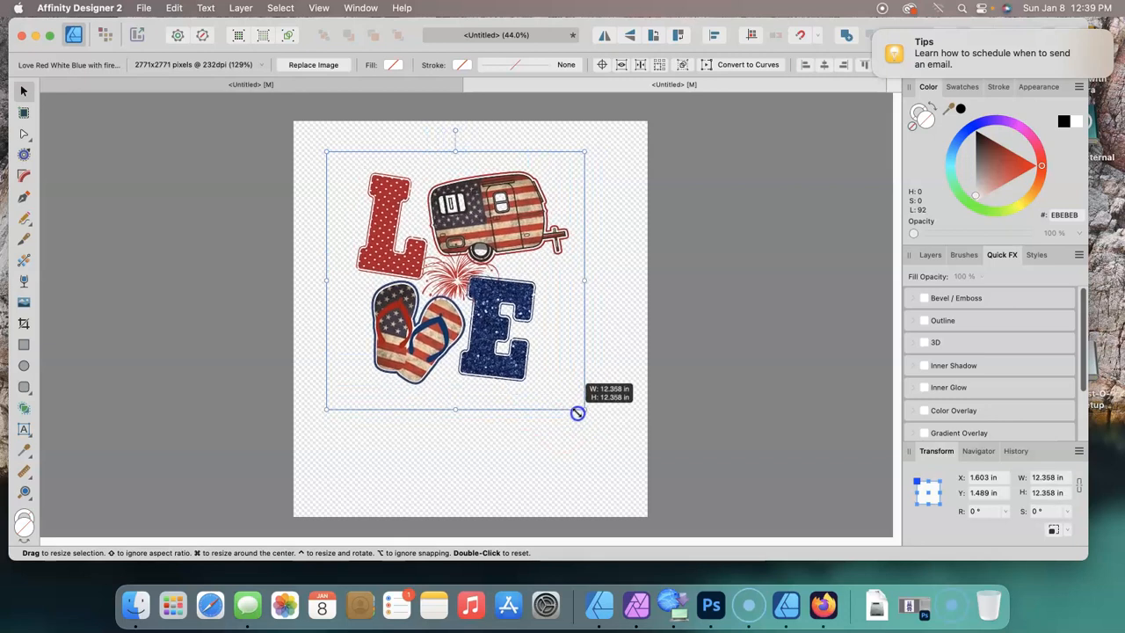
mouse_move(577, 413)
left_mouse_down()
mouse_move(577, 400)
mouse_move(597, 442)
mouse_move(583, 420)
mouse_move(592, 428)
left_mouse_up()
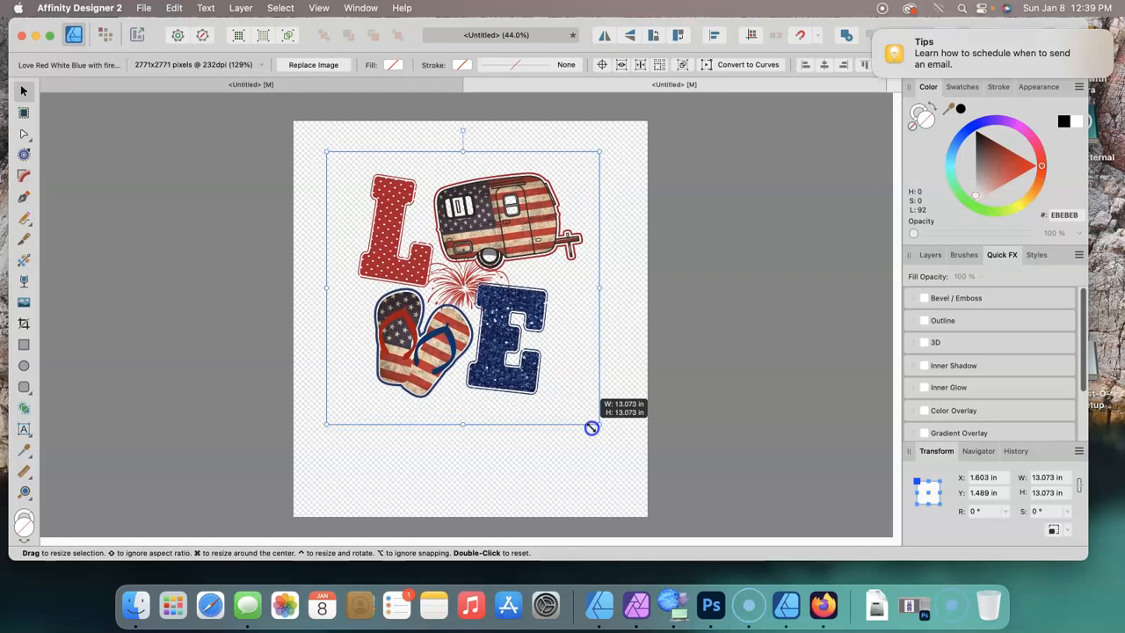
left_click_drag(591, 428, 562, 489)
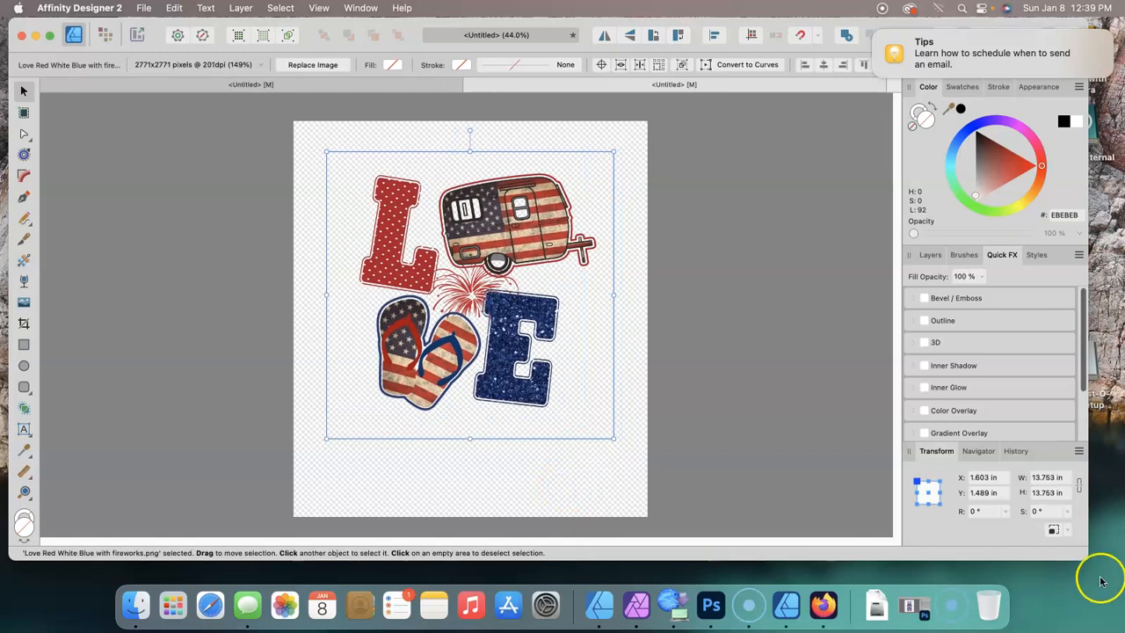
- Set the image's width to 8 in and height to 10 in, and scale it up proportionally to about 11.9 x 14.9 in
left_click(1059, 478)
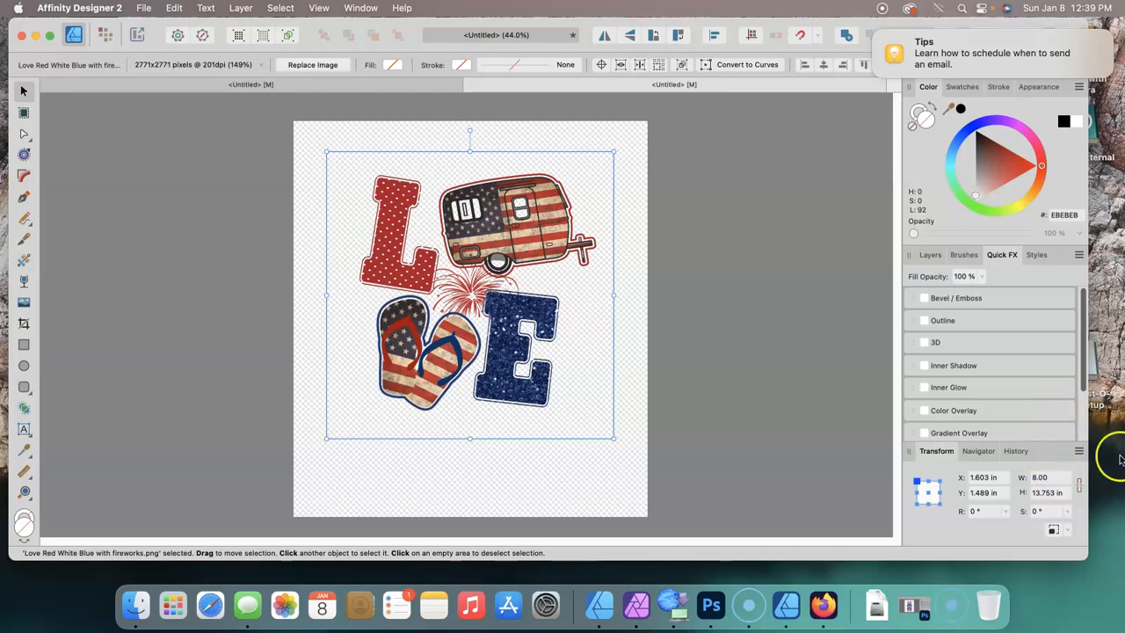
left_click(1059, 492)
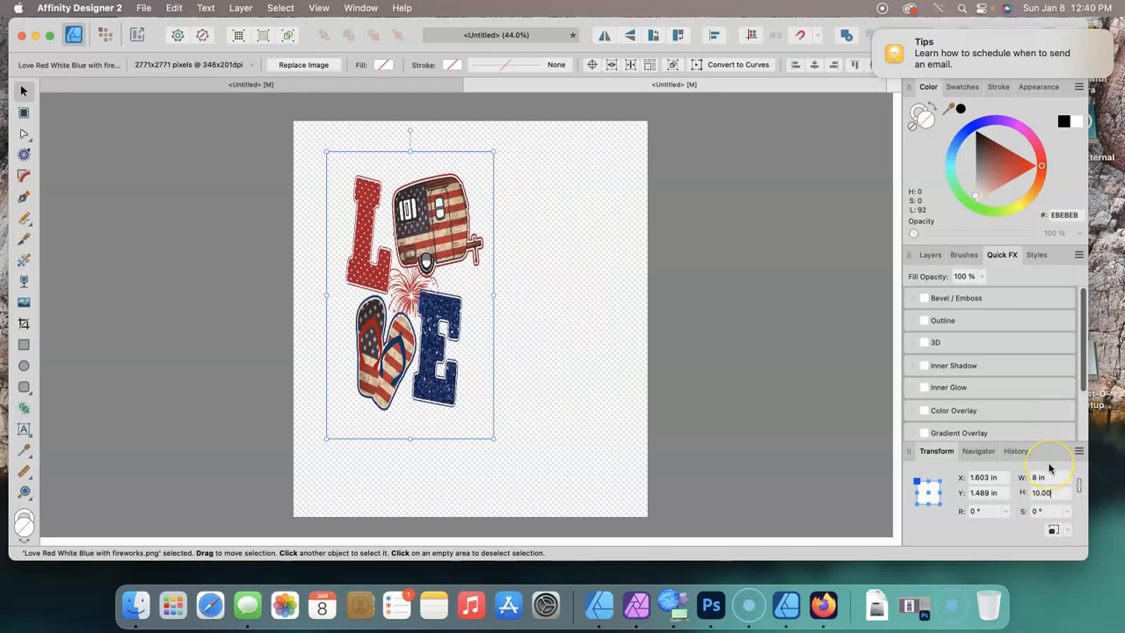
type("10.00")
key("Return")
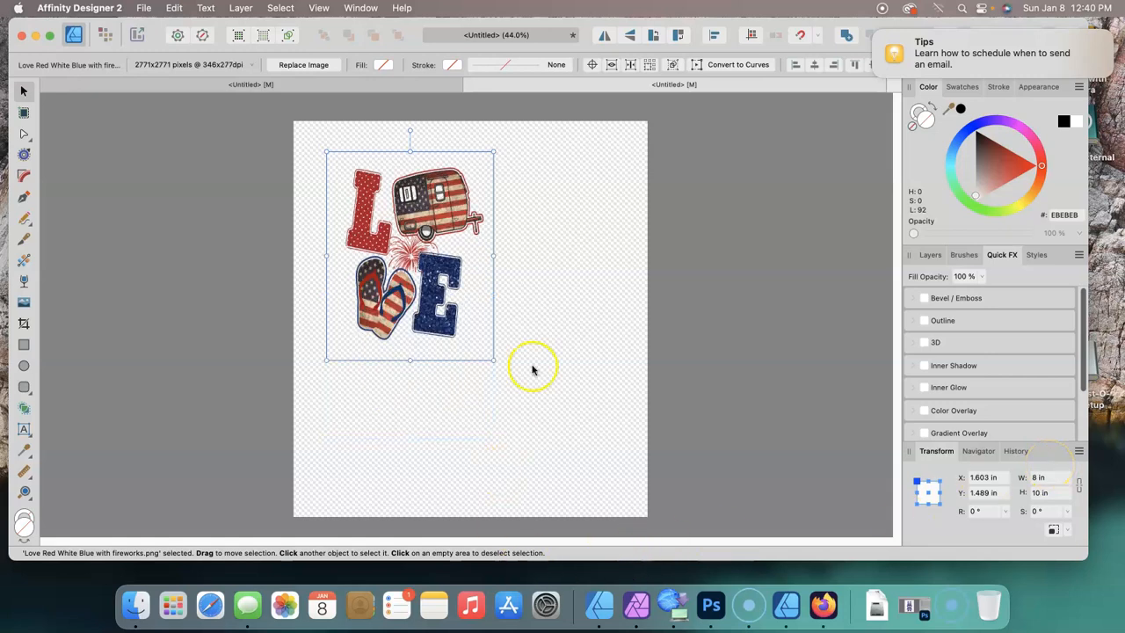
left_click_drag(496, 358, 587, 454)
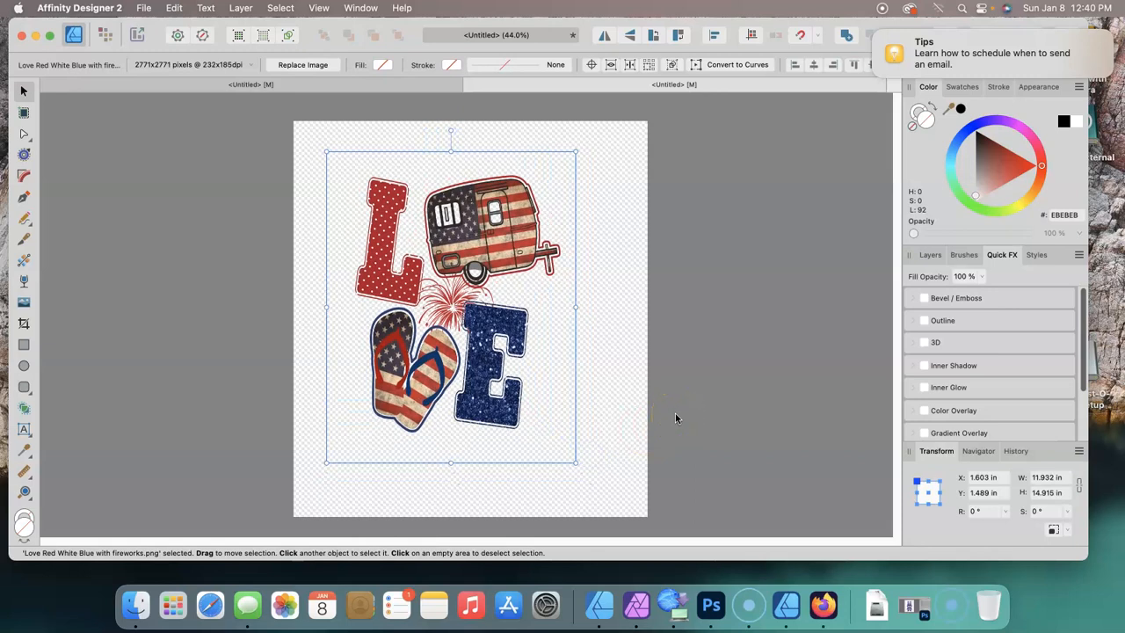
- Change the page size in the document setup to 8.5 x 11 in, unlinking the width from the height
left_click(116, 9)
left_click(145, 10)
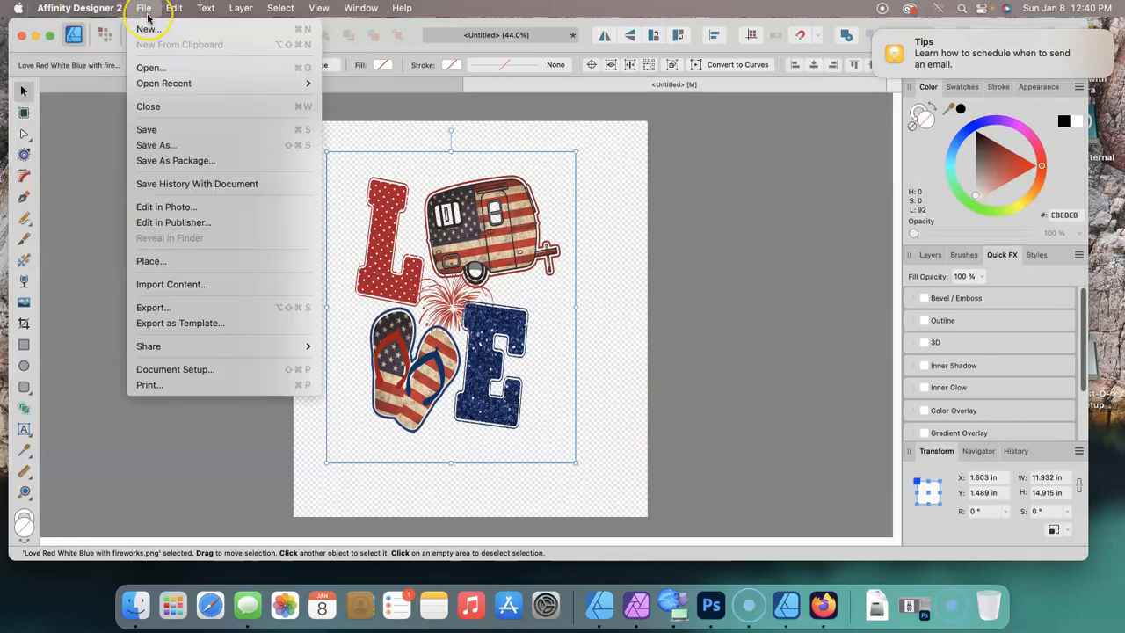
left_click(211, 371)
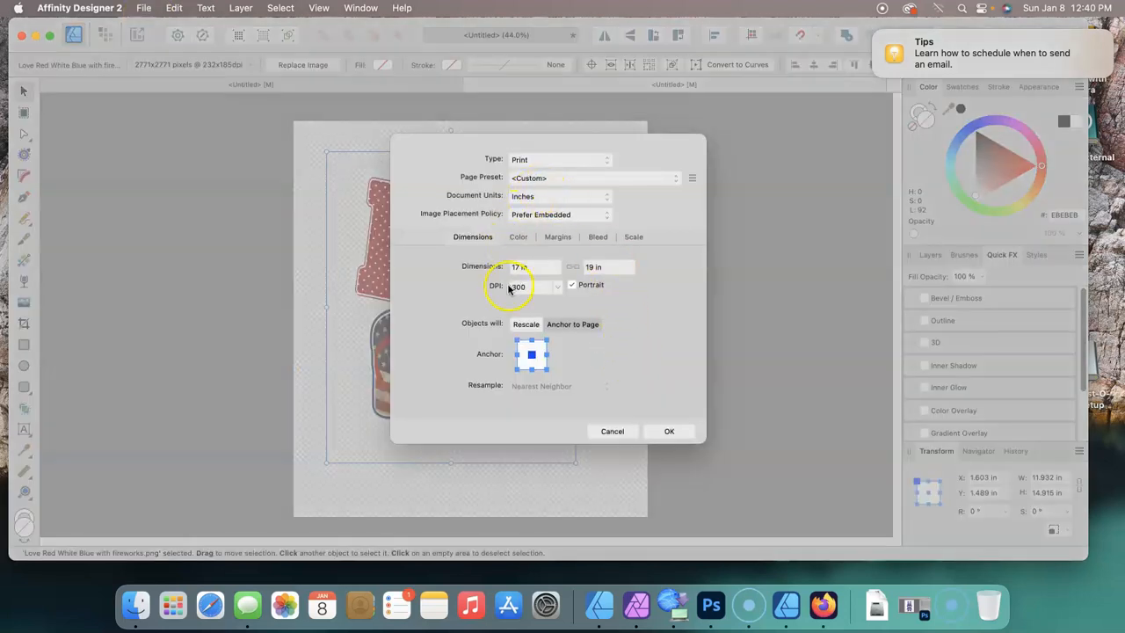
left_click(543, 268)
type("8.50")
left_click(613, 267)
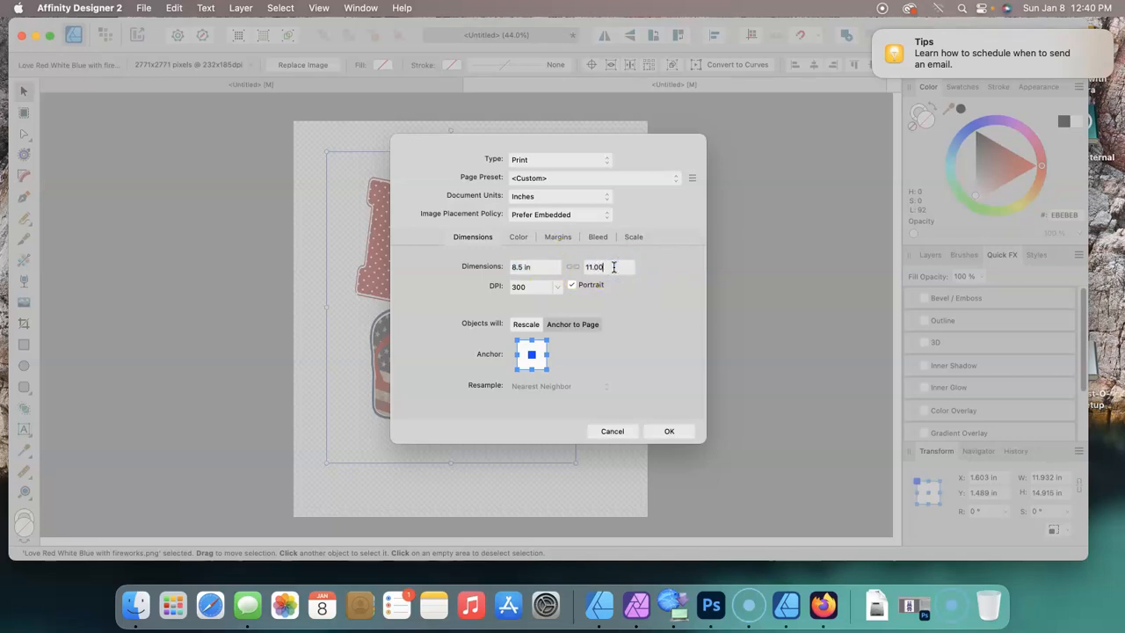
type("11.00")
left_click(537, 268)
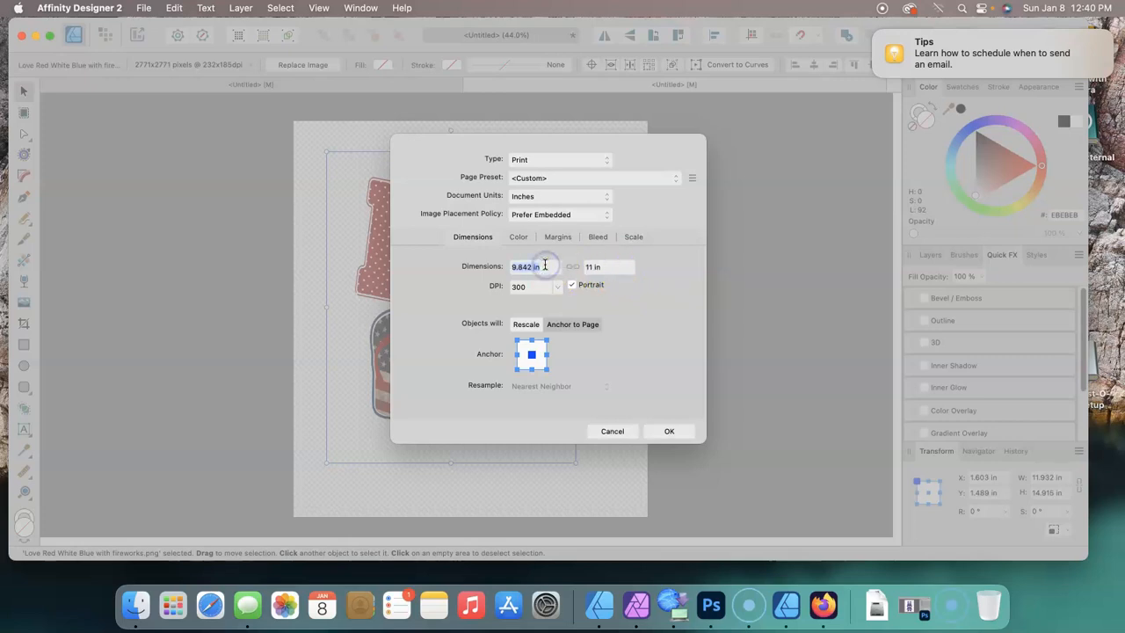
left_click(575, 269)
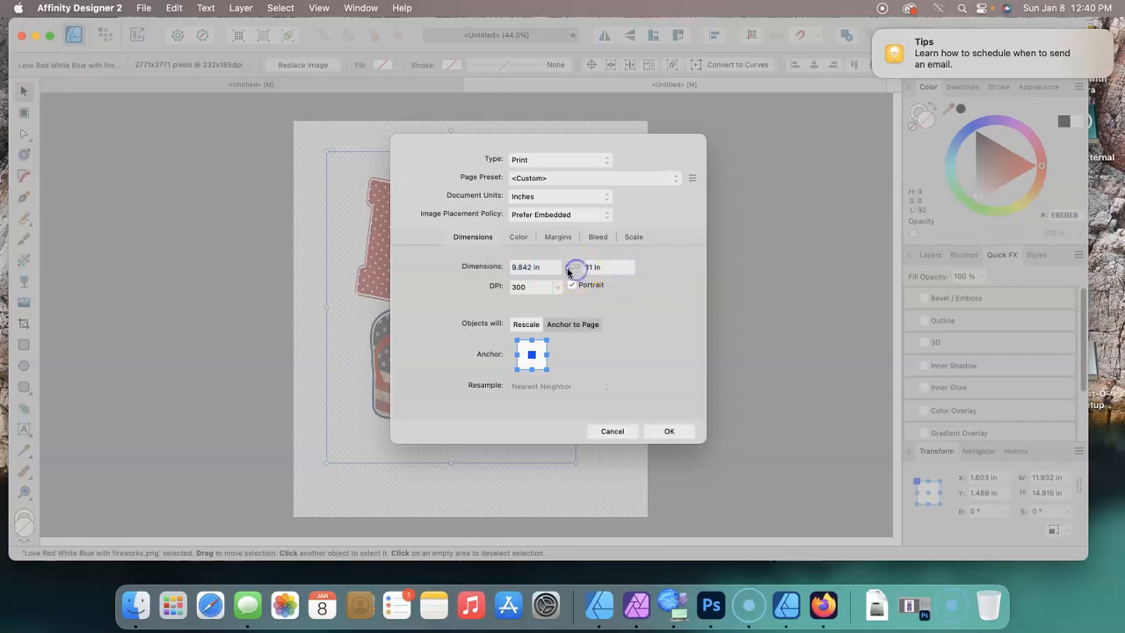
left_click_drag(550, 267, 488, 267)
left_click(656, 431)
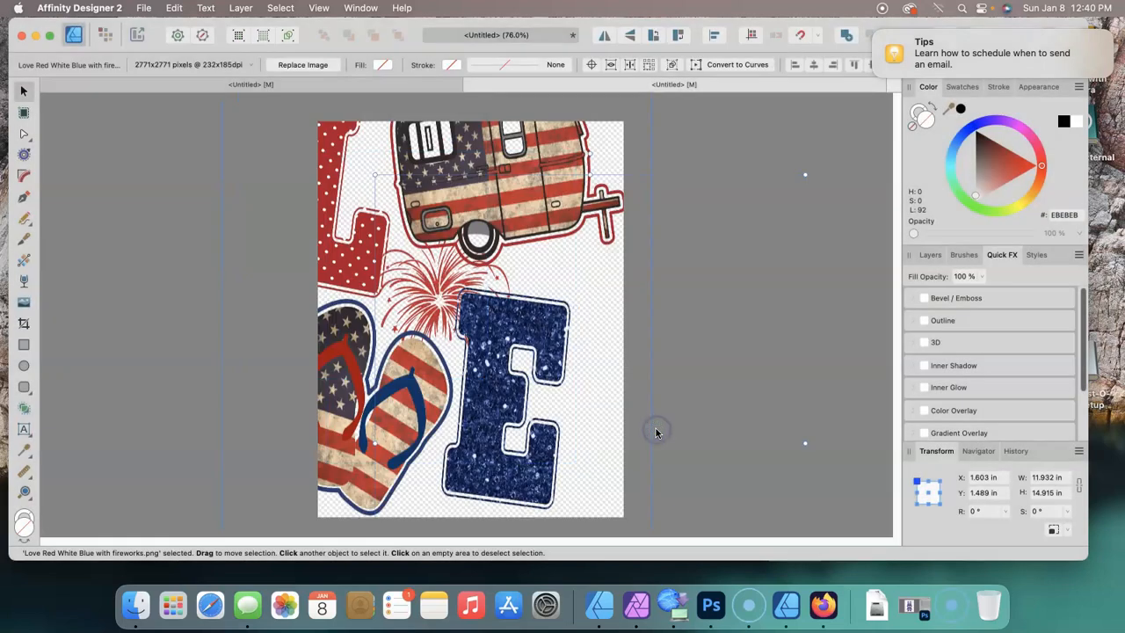
- Scale the placed image down to about 6.1 x 7.7 in and move it to the middle of the page
left_click_drag(376, 176, 508, 258)
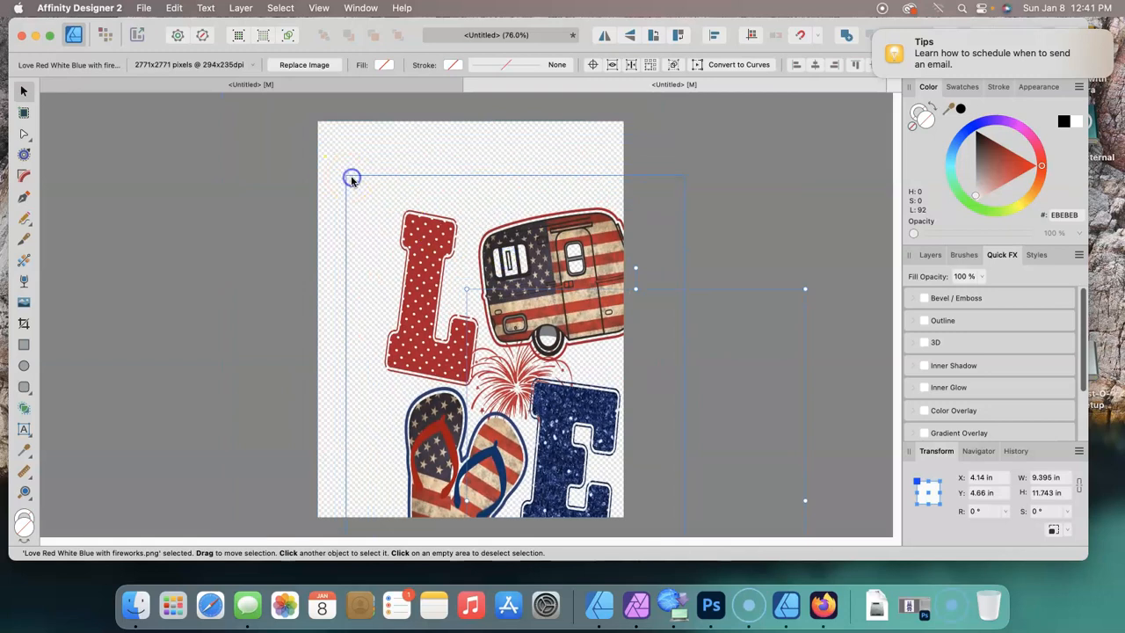
left_click(816, 221)
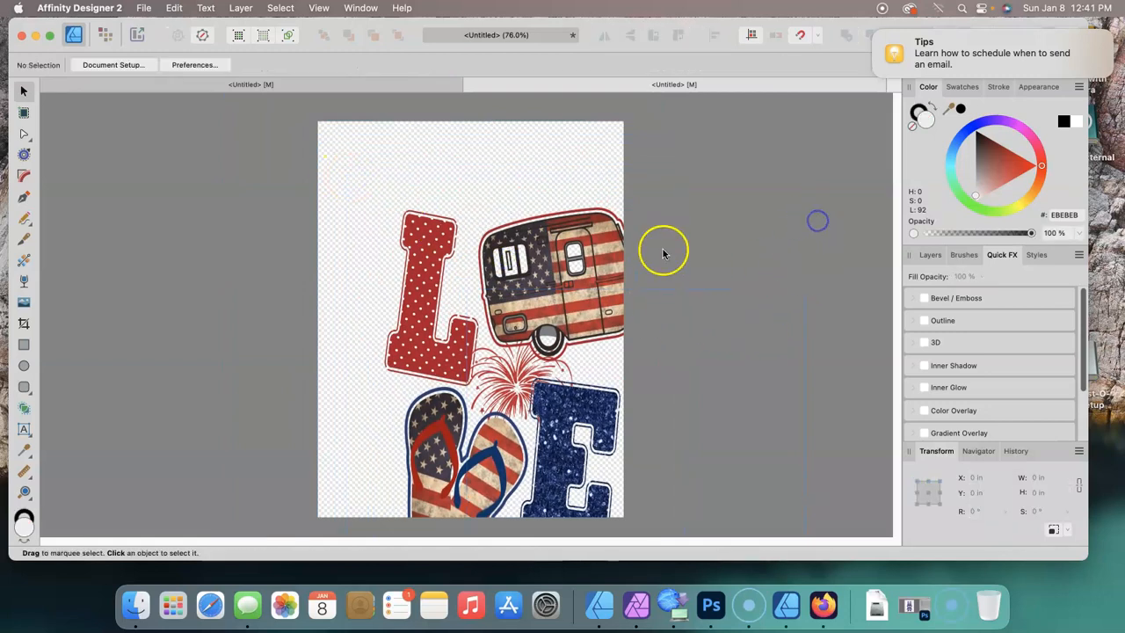
left_click(539, 233)
left_click_drag(344, 176, 495, 298)
left_click_drag(584, 374, 477, 223)
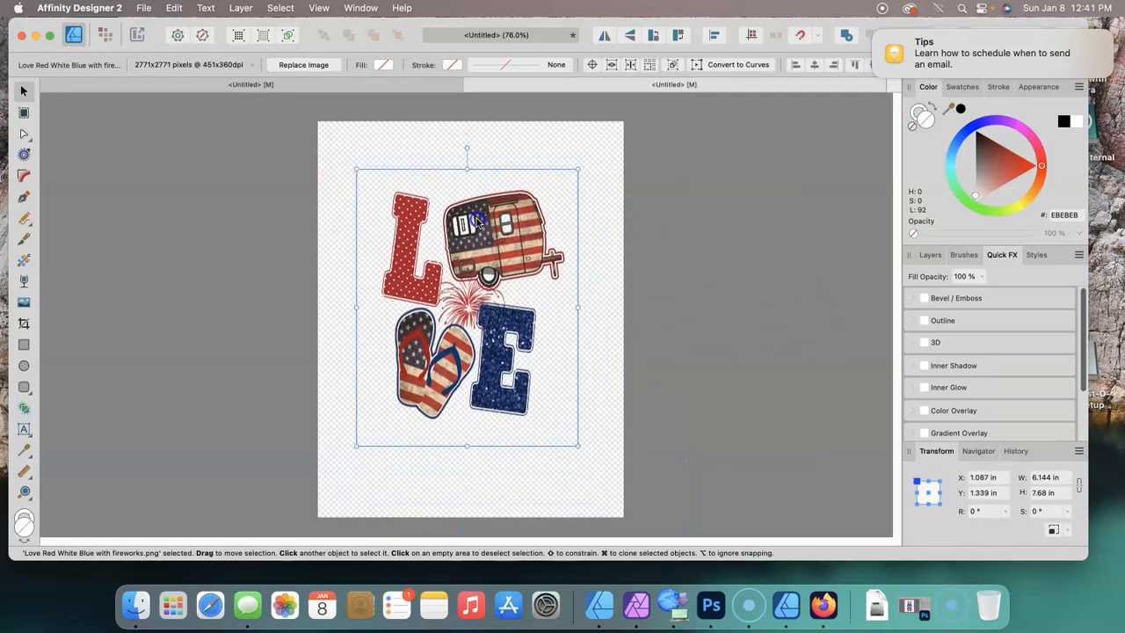
- Enlarge the placed image proportionally to about 7.2 x 9 in, keeping it within the portrait page
left_click_drag(357, 169, 344, 143)
left_click_drag(578, 446, 572, 486)
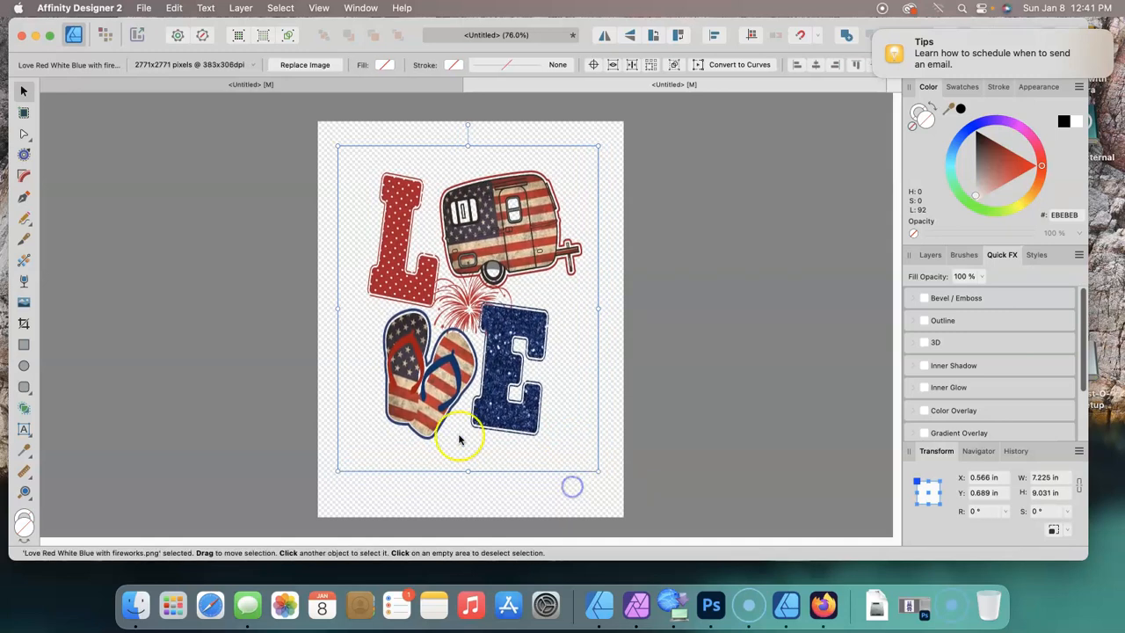
- Change the page orientation to landscape in the document setup and deselect the image
left_click(143, 11)
left_click(215, 369)
left_click(571, 285)
left_click(671, 432)
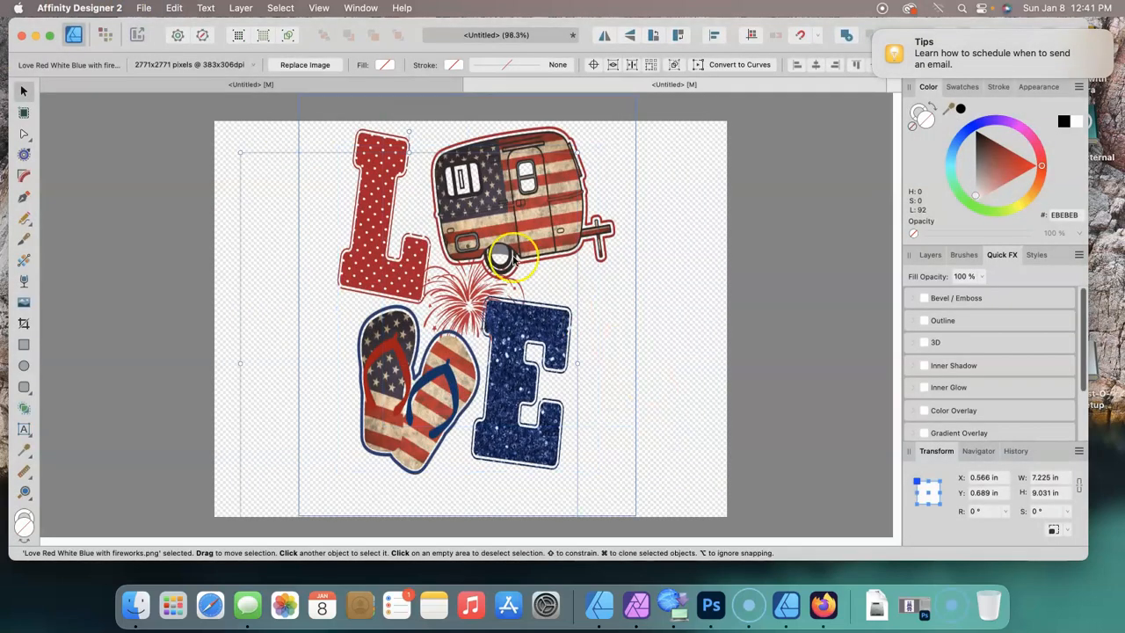
left_click(794, 221)
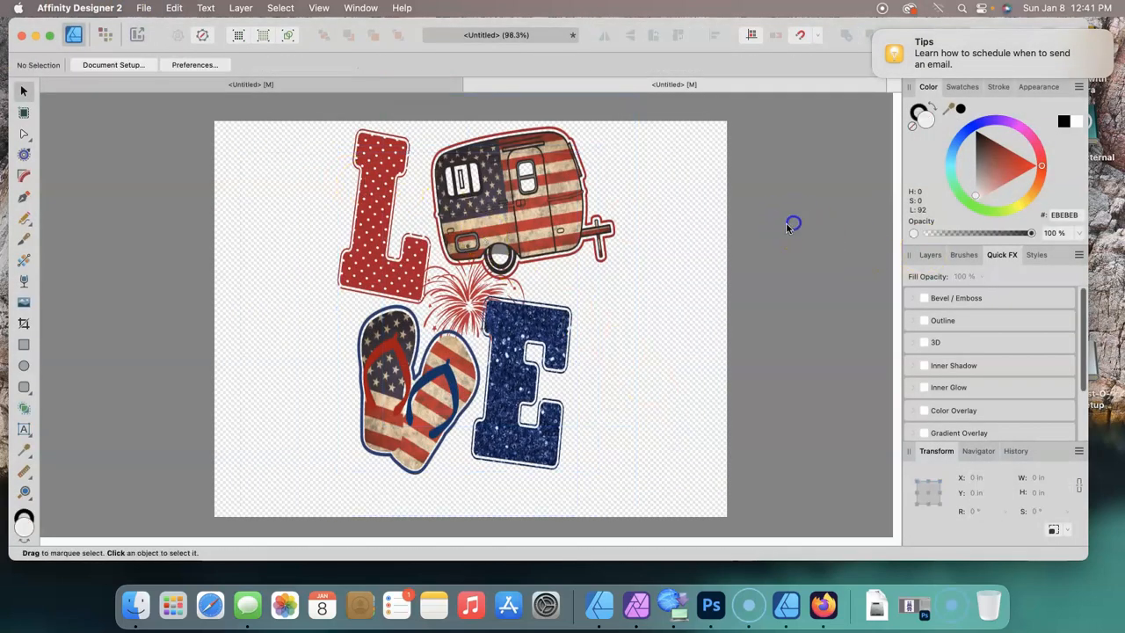
- Stretch the image's width on both sides to about 9.3 in and reposition it across the landscape page
left_click_drag(492, 178, 481, 190)
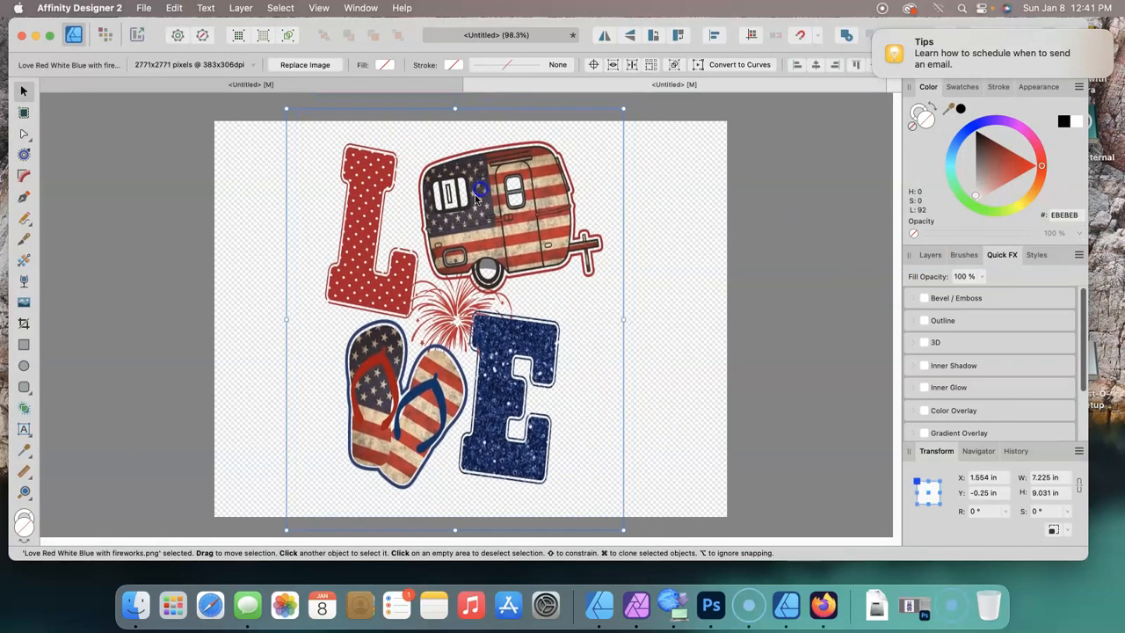
left_click_drag(286, 319, 220, 319)
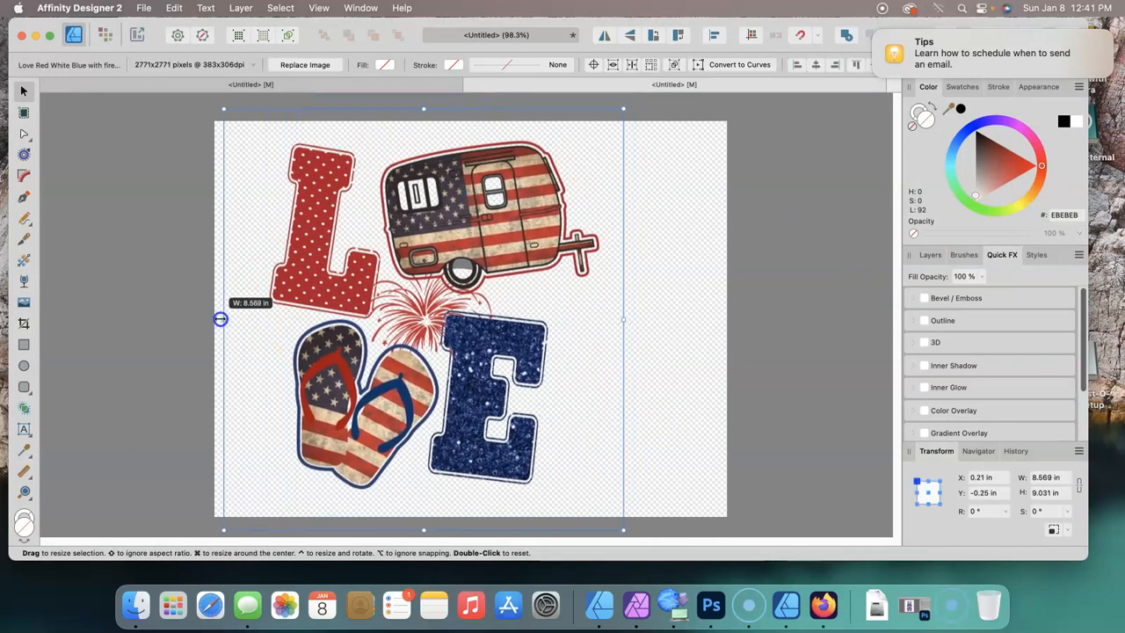
left_click_drag(623, 319, 659, 322)
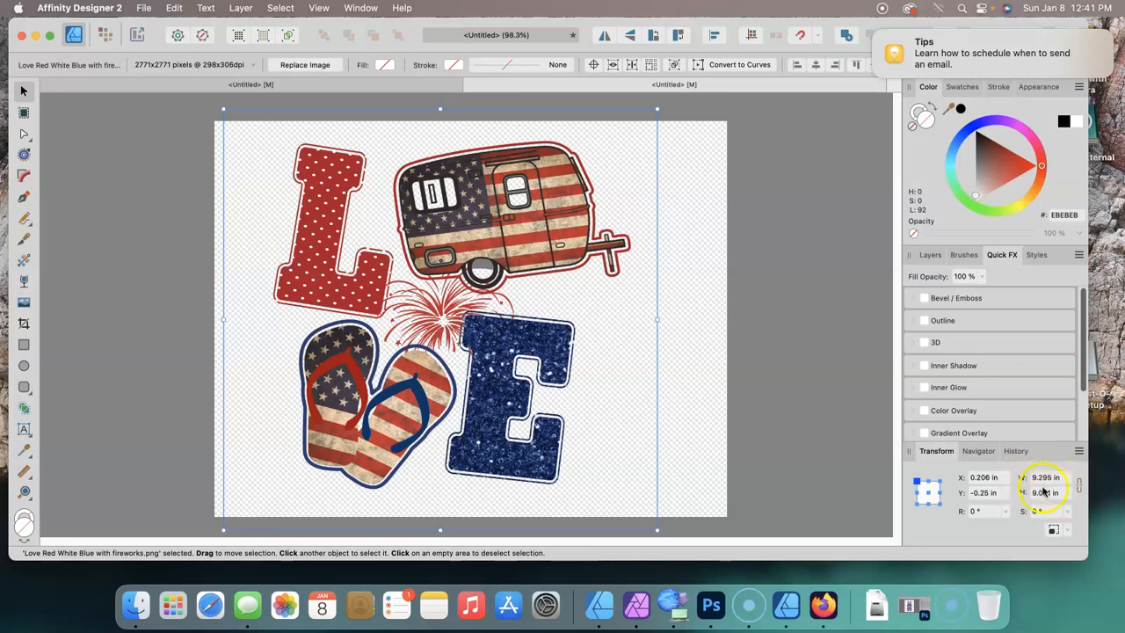
left_click(794, 261)
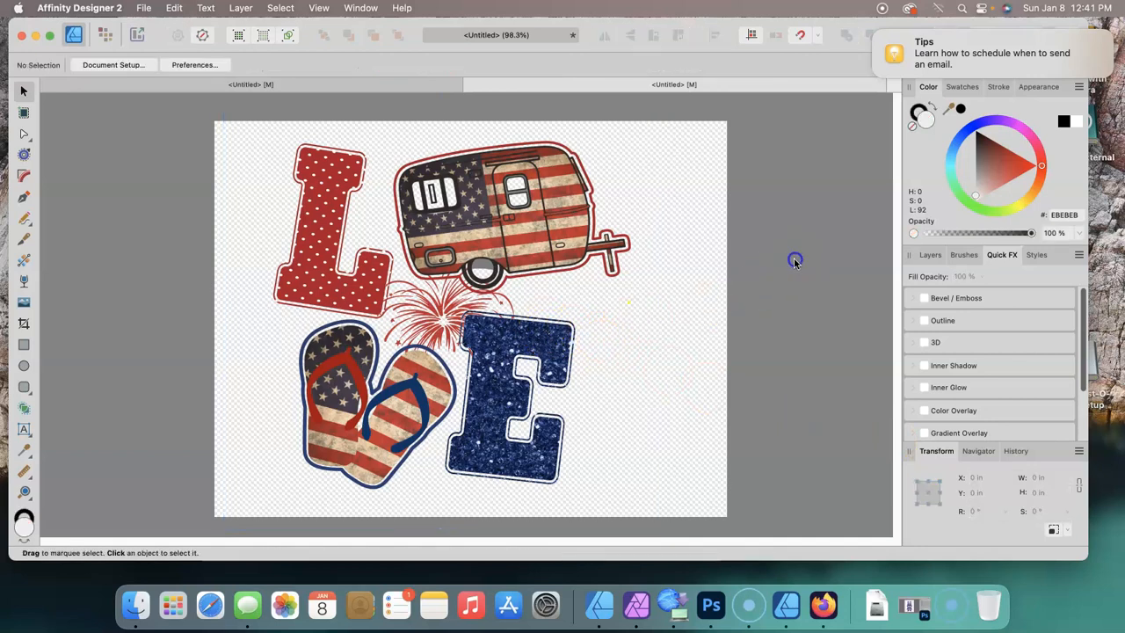
left_click_drag(455, 235, 485, 237)
left_click(793, 203)
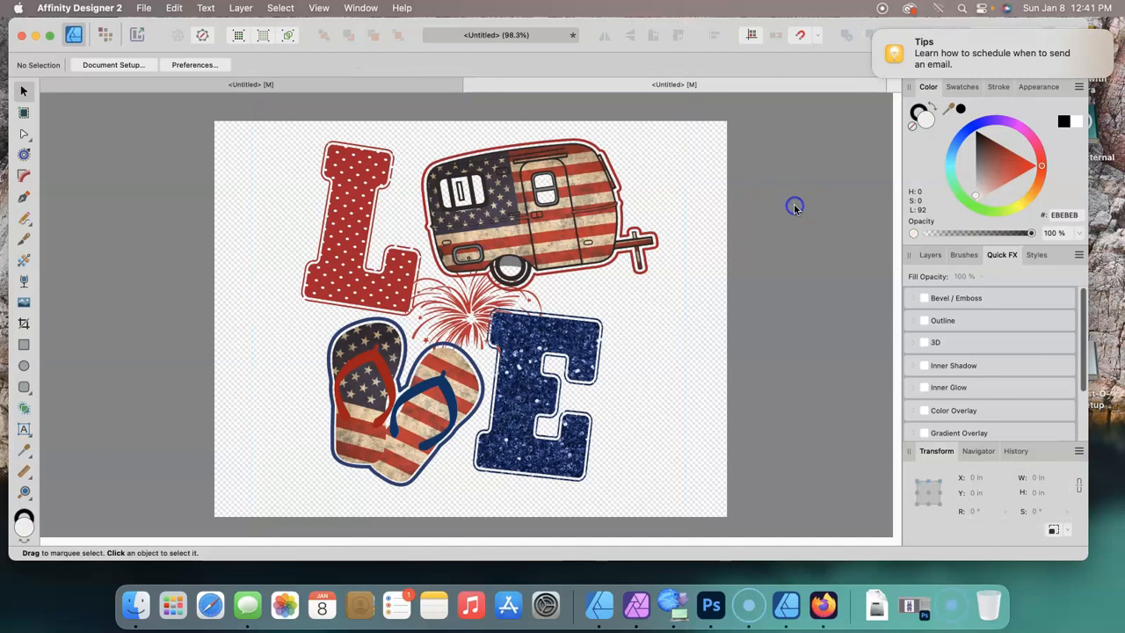
- Scale the image down to about 8.7 x 8.5 in and fit it within the page's height near the middle
left_click(570, 197)
left_click_drag(251, 107, 276, 133)
left_click_drag(560, 216, 540, 206)
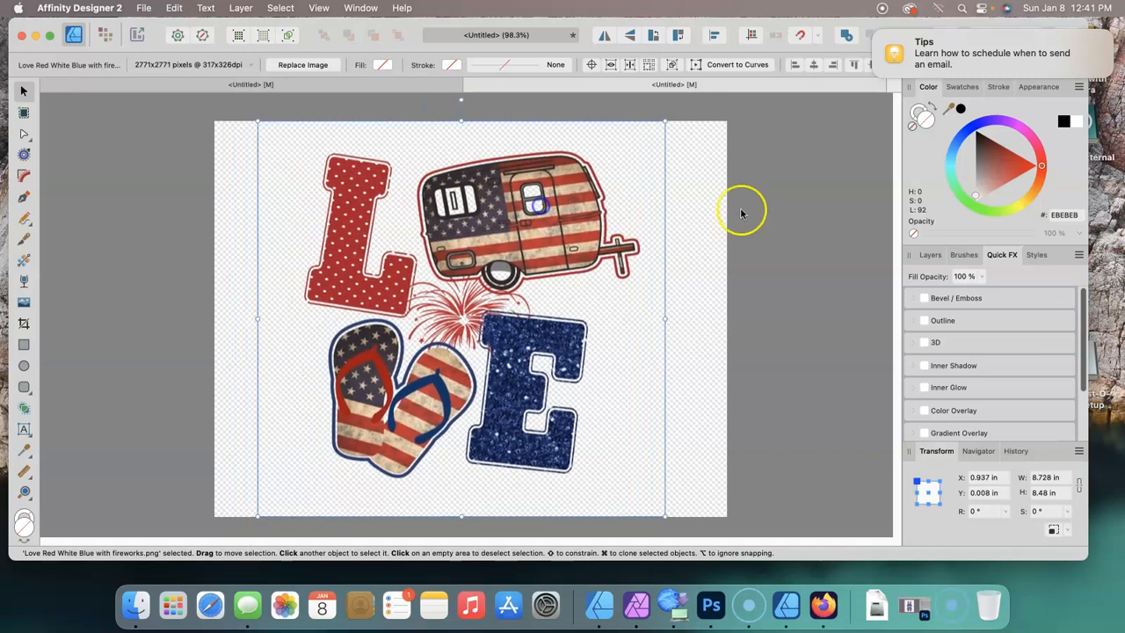
left_click(810, 207)
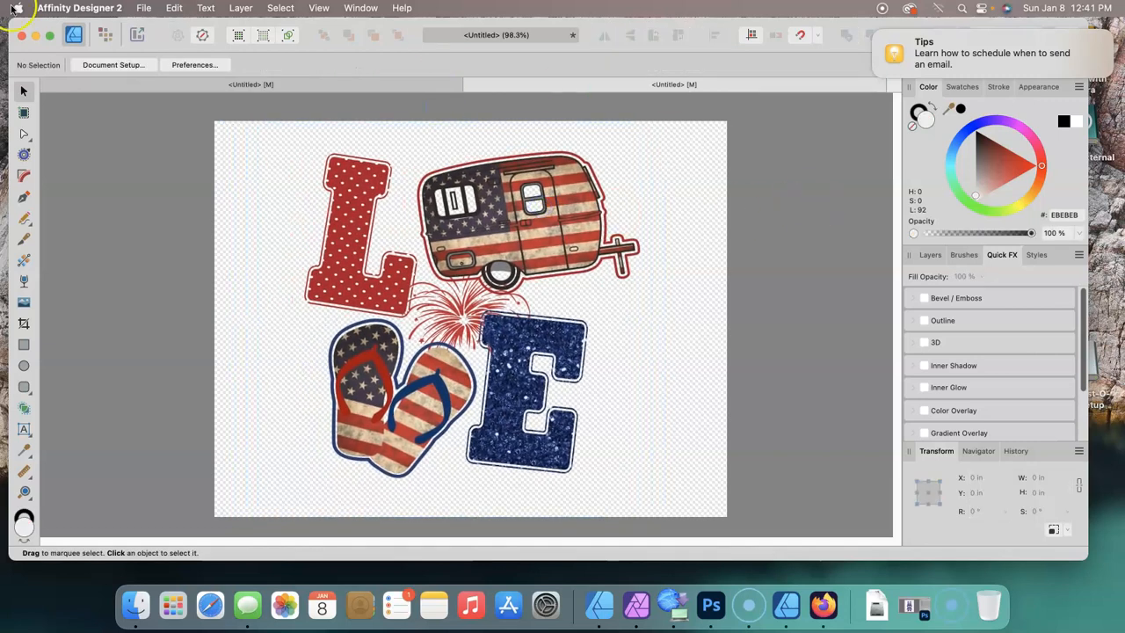
- Open the print settings for the document and choose the EPSON SC-F500 Series printer
left_click(144, 8)
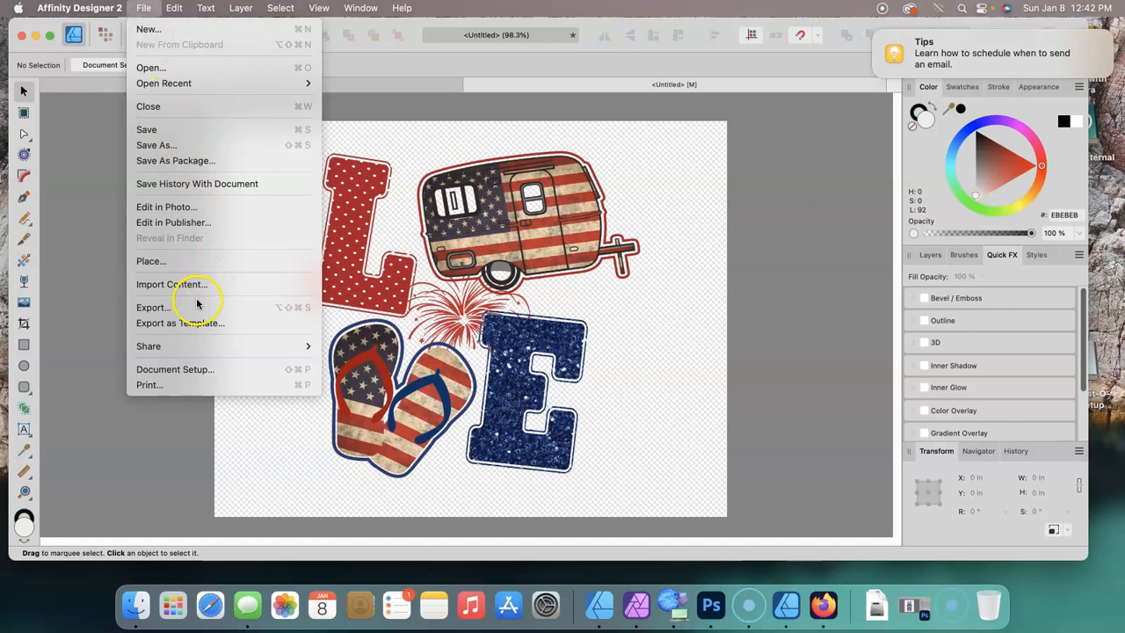
key("Escape")
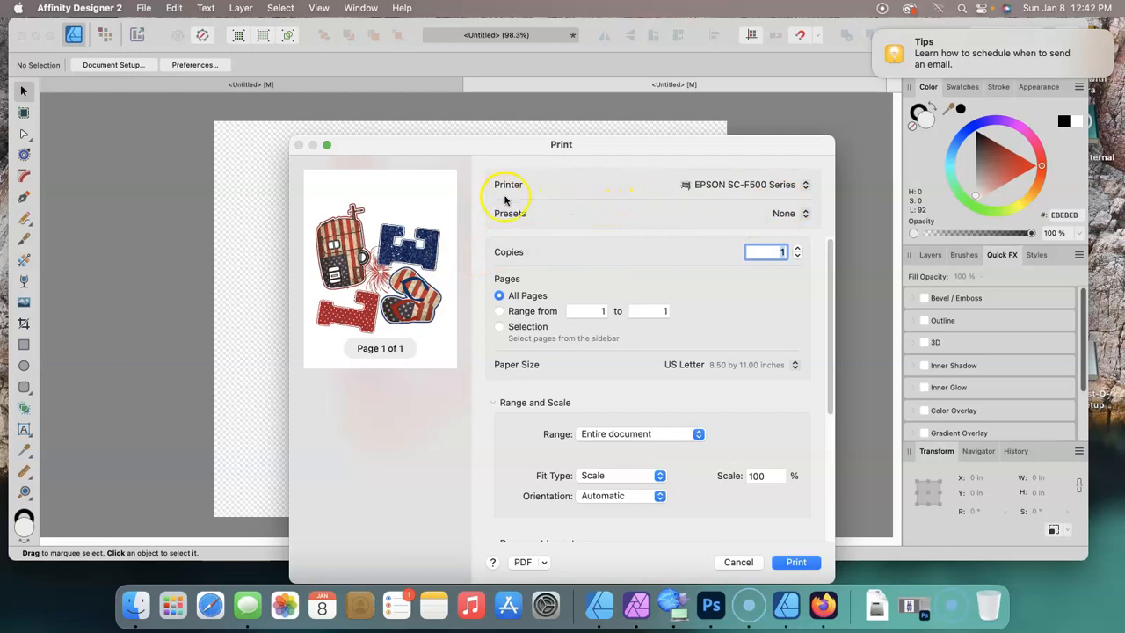
left_click(805, 186)
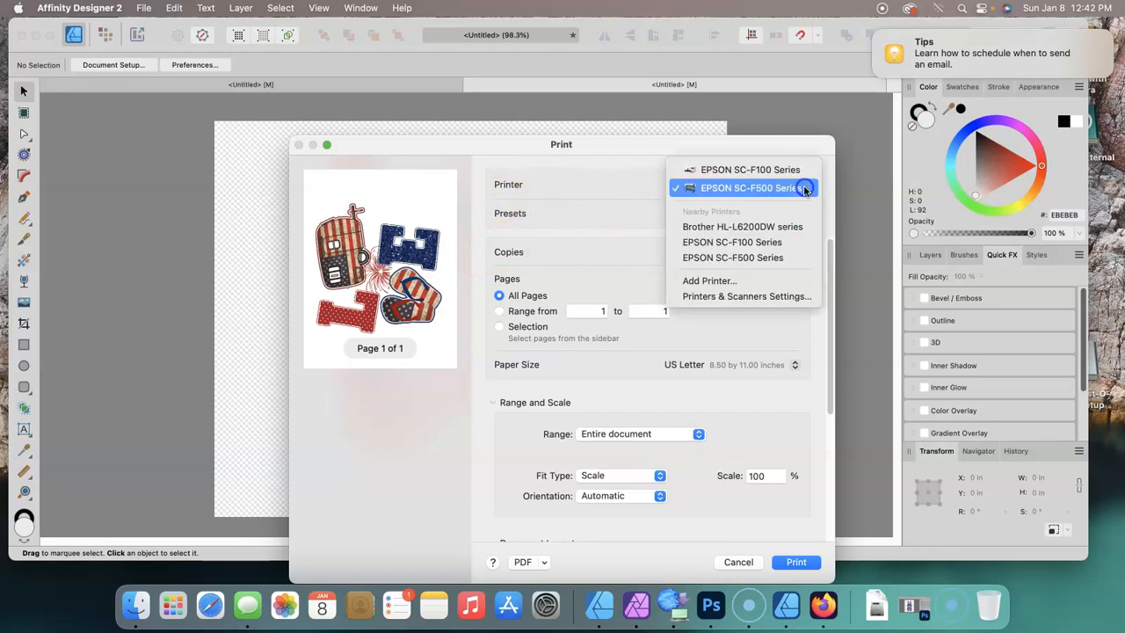
left_click(718, 188)
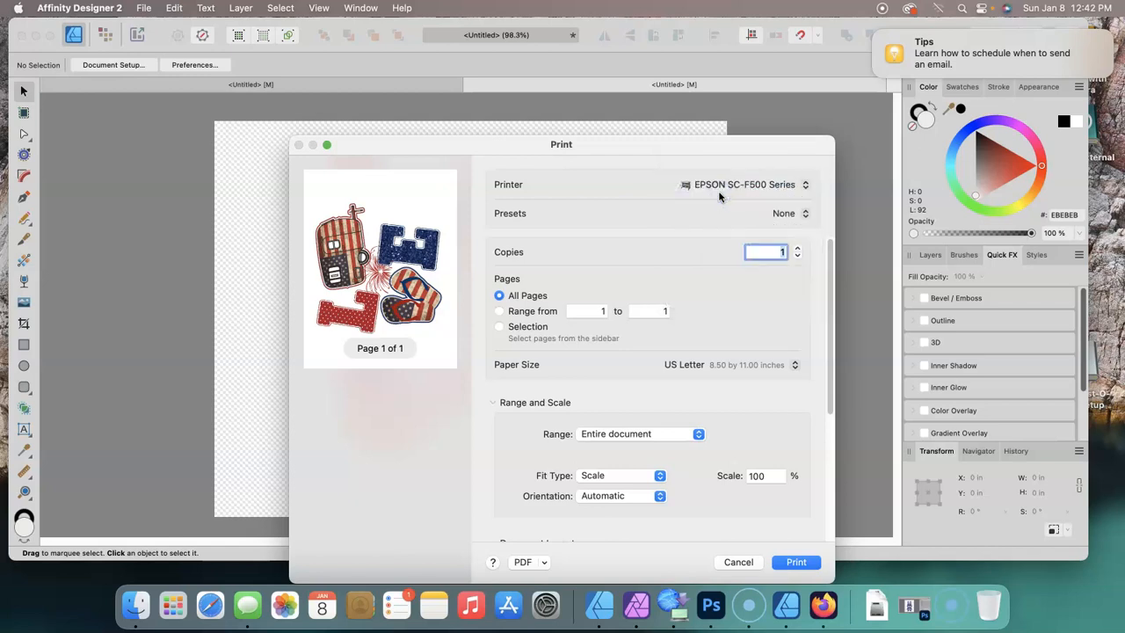
- Review the available print presets and paper sizes, keeping no preset and US Letter
left_click(807, 216)
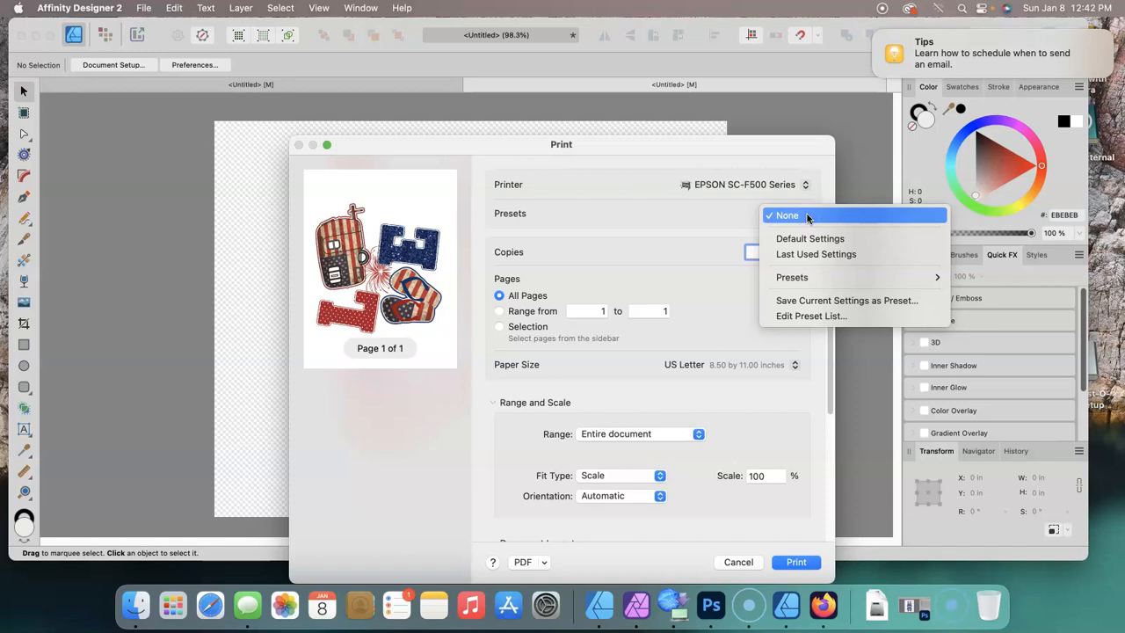
left_click(675, 219)
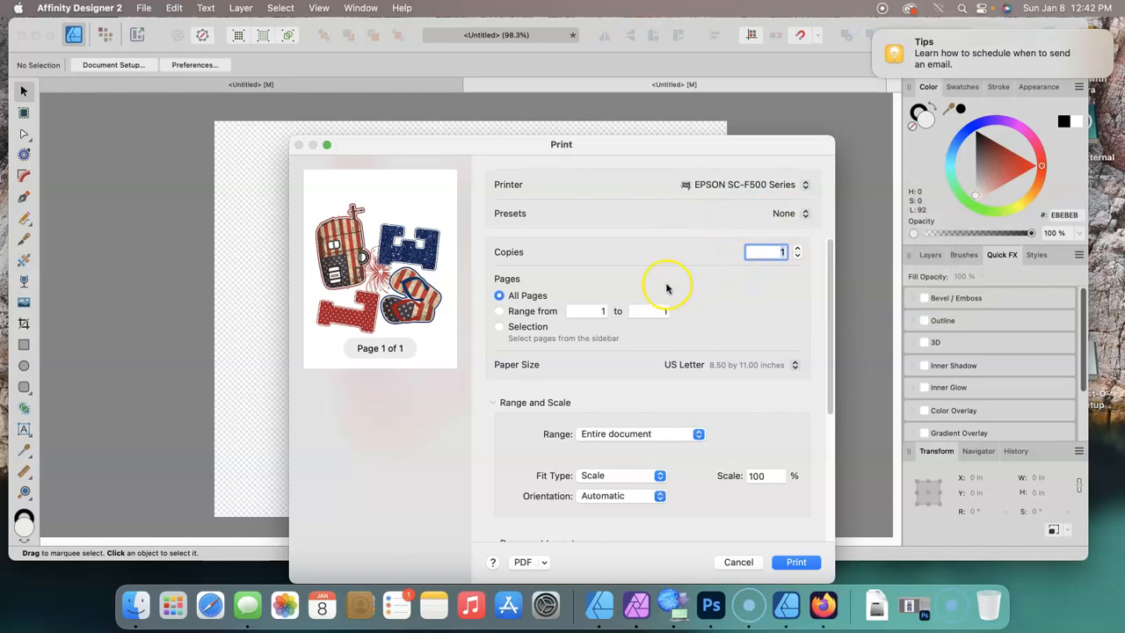
left_click(794, 365)
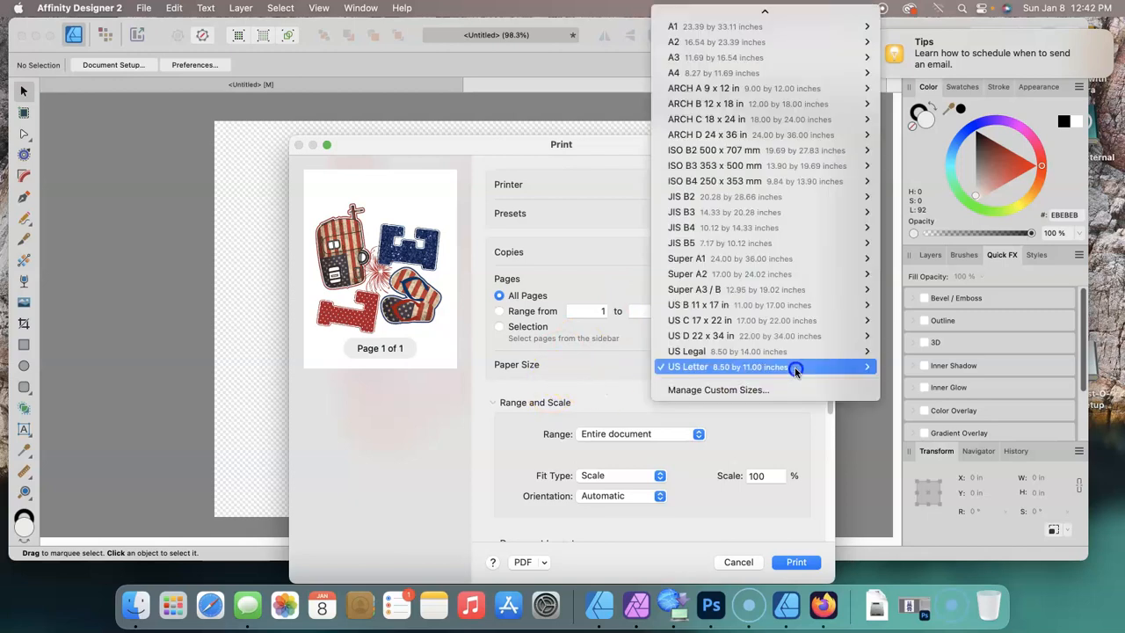
mouse_move(794, 367)
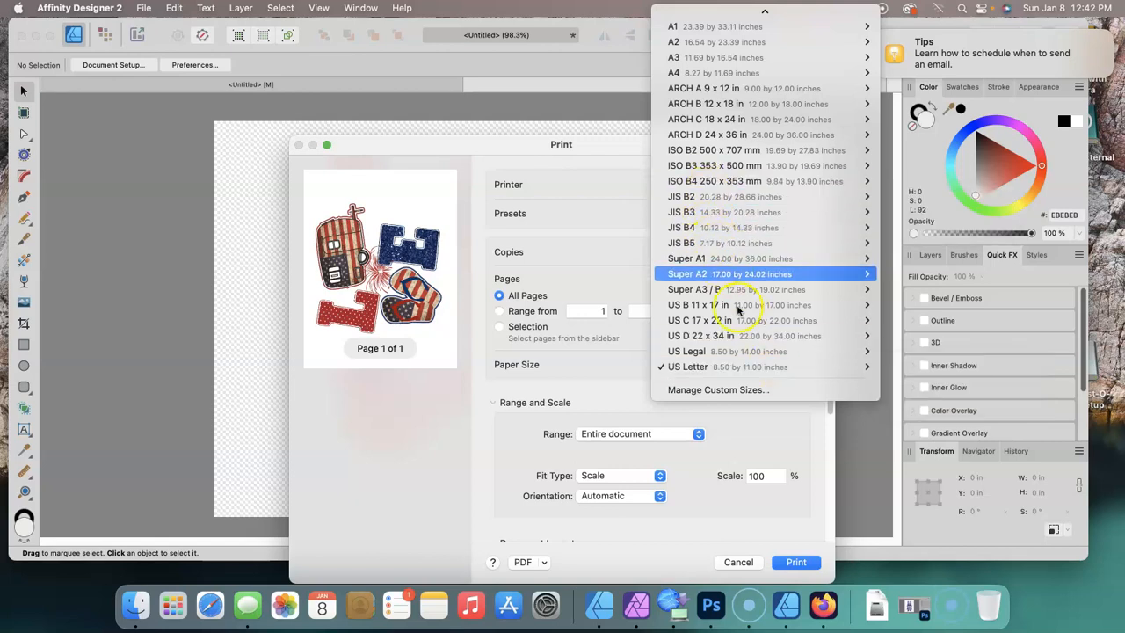
left_click(617, 368)
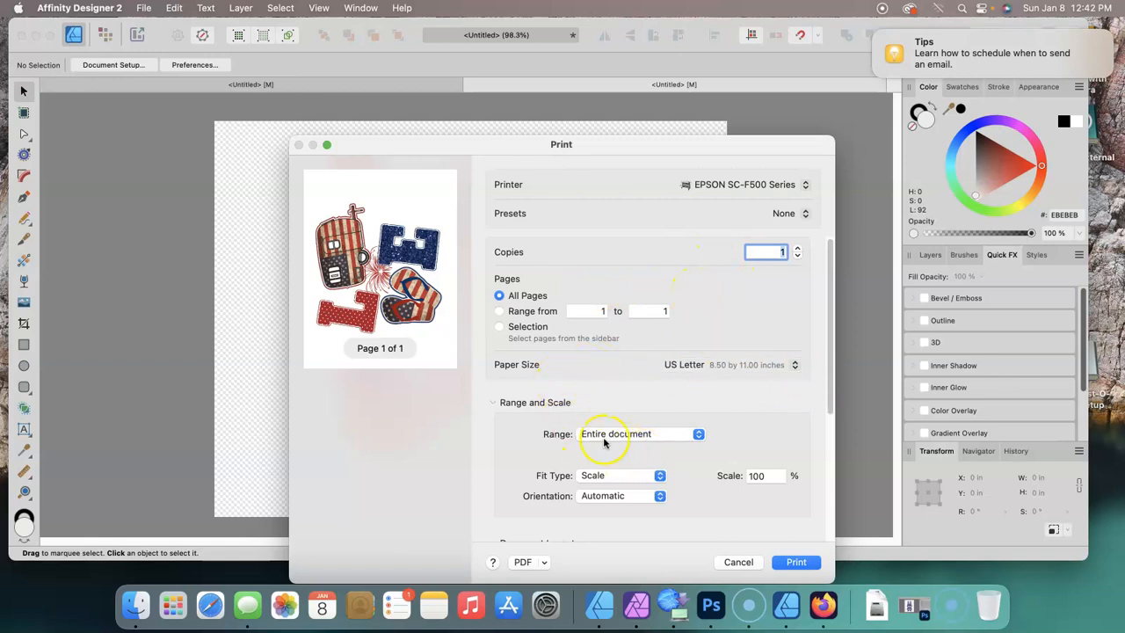
- Keep the print range at Entire document and set the fit type to Fit to Printable
left_click(698, 435)
left_click(657, 437)
left_click(661, 482)
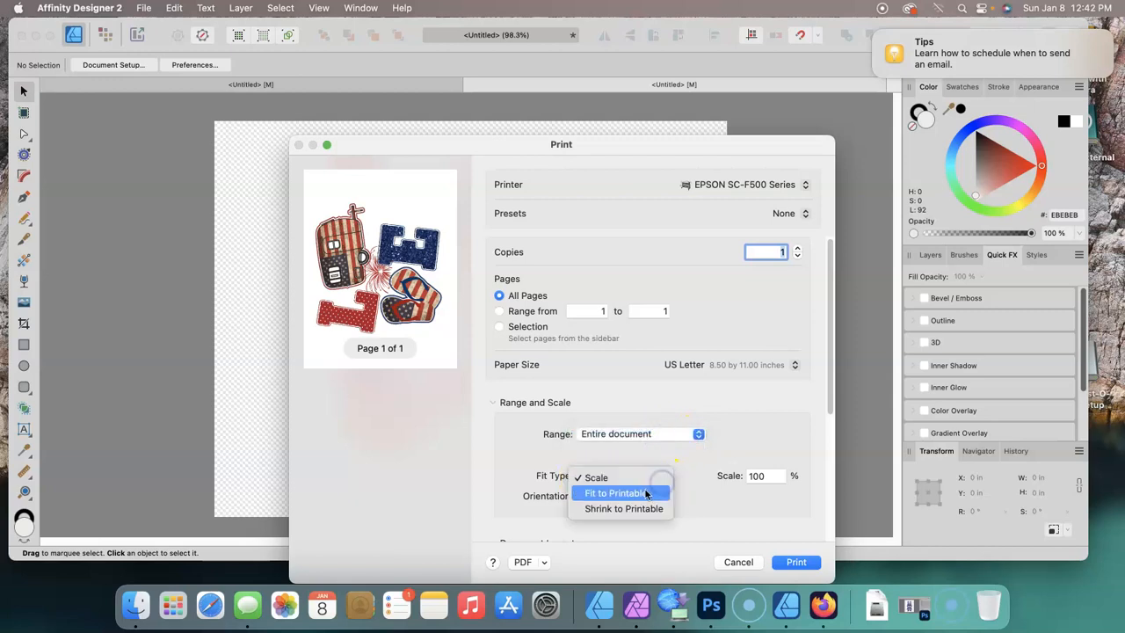
left_click(644, 493)
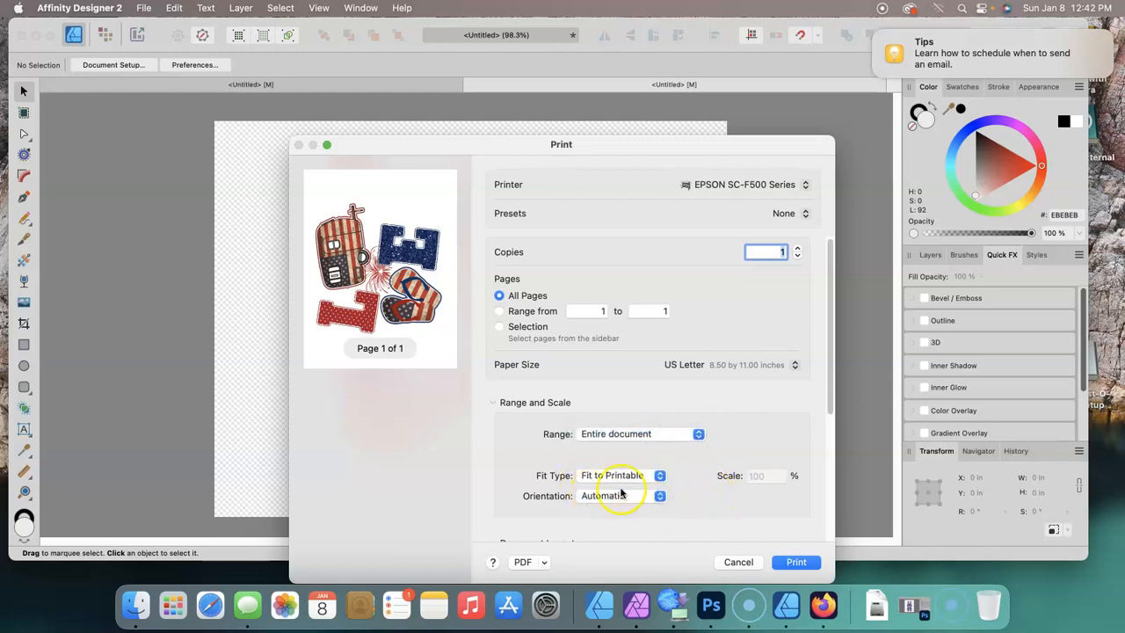
- Try the Portrait print orientation and set the orientation to Landscape
scroll(829, 422, "down", 3)
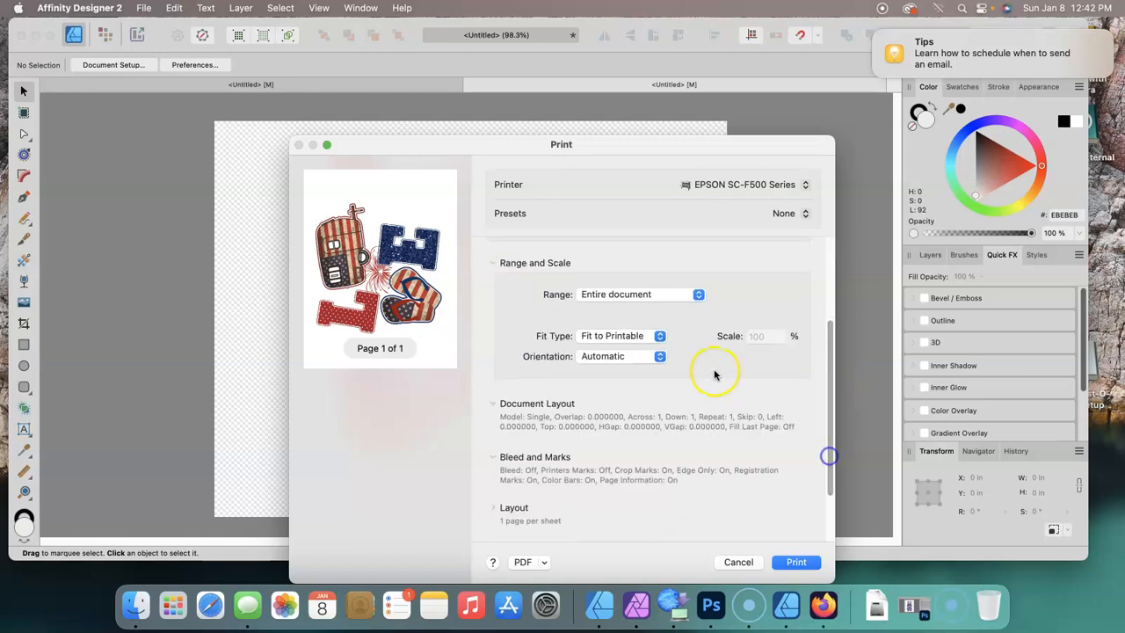
left_click(659, 358)
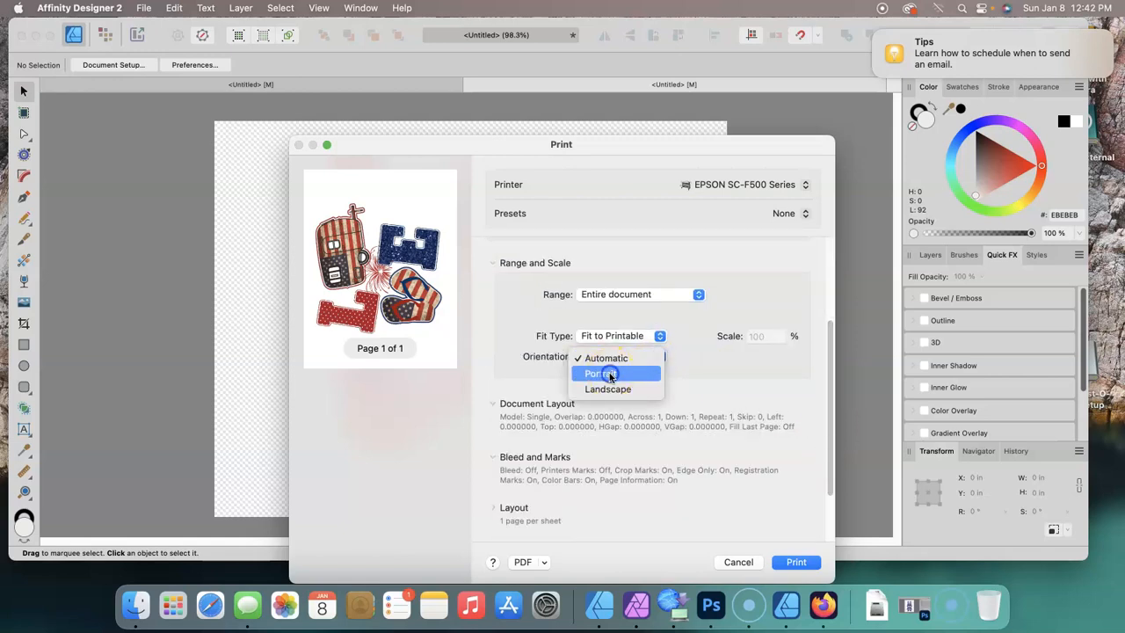
left_click(610, 374)
left_click(660, 356)
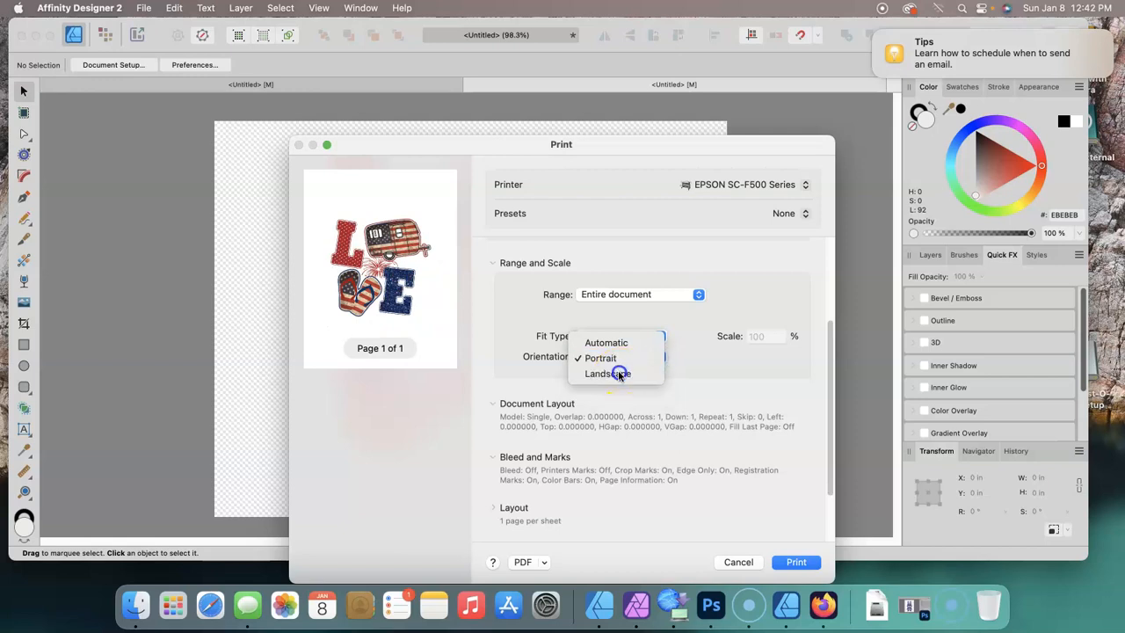
left_click(619, 375)
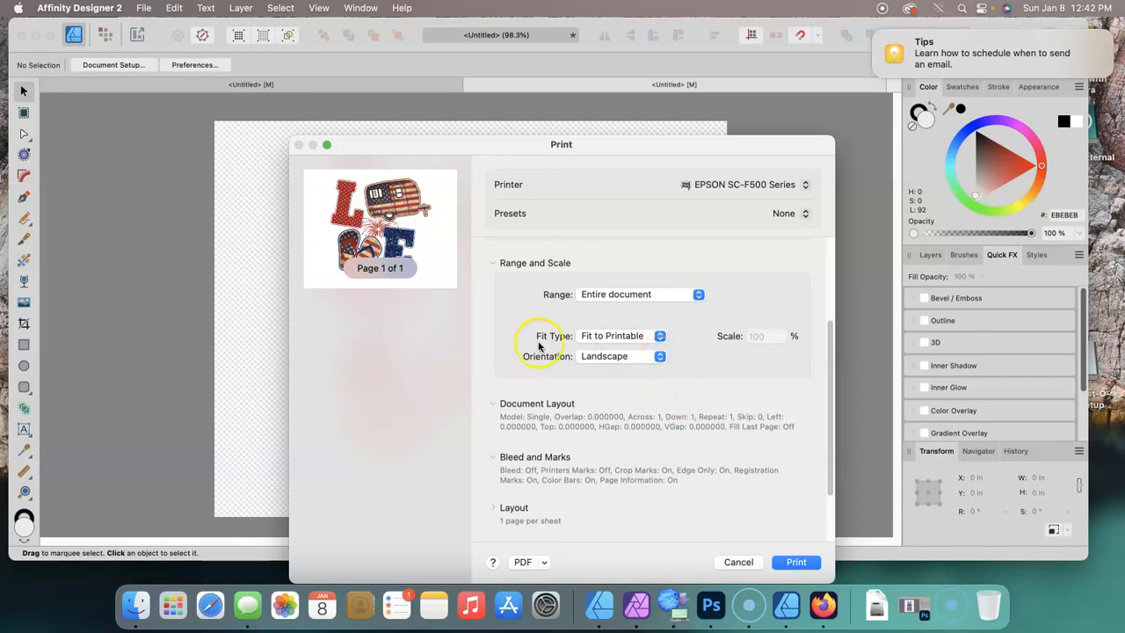
- Examine the Document Layout and Bleed and Marks print options, collapsing both sections
left_click_drag(830, 373, 844, 424)
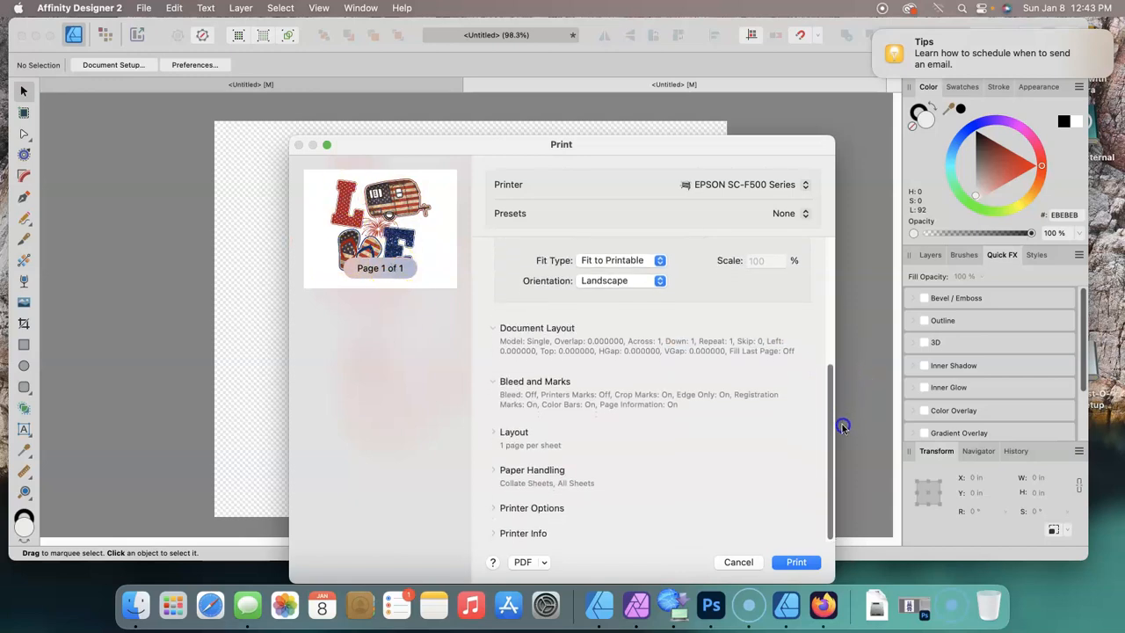
left_click(493, 329)
left_click(493, 330)
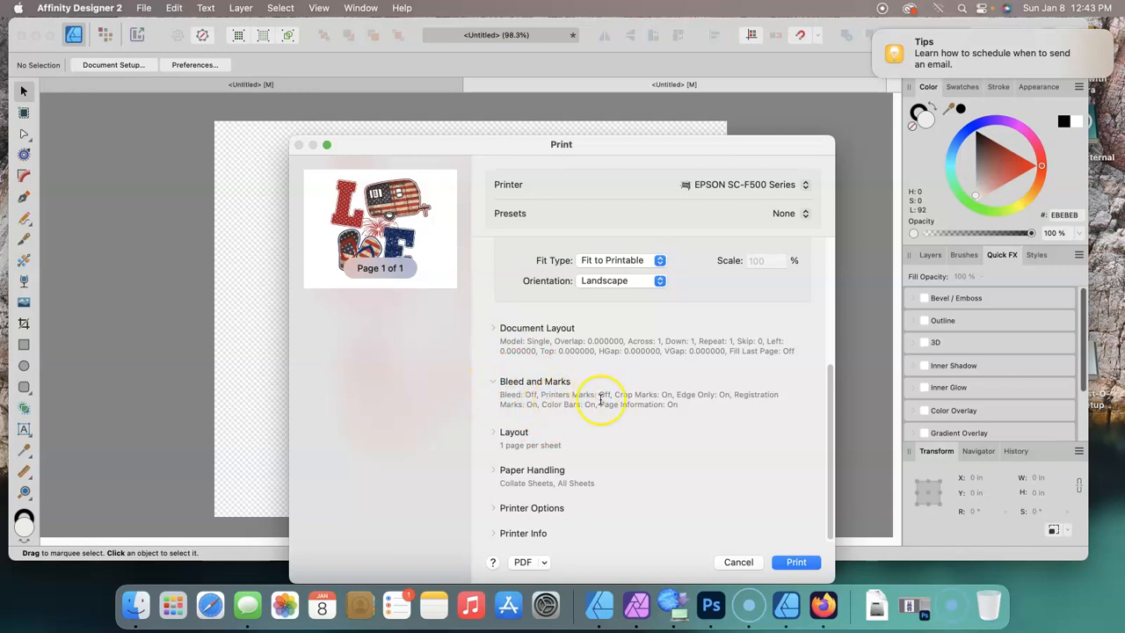
left_click(493, 383)
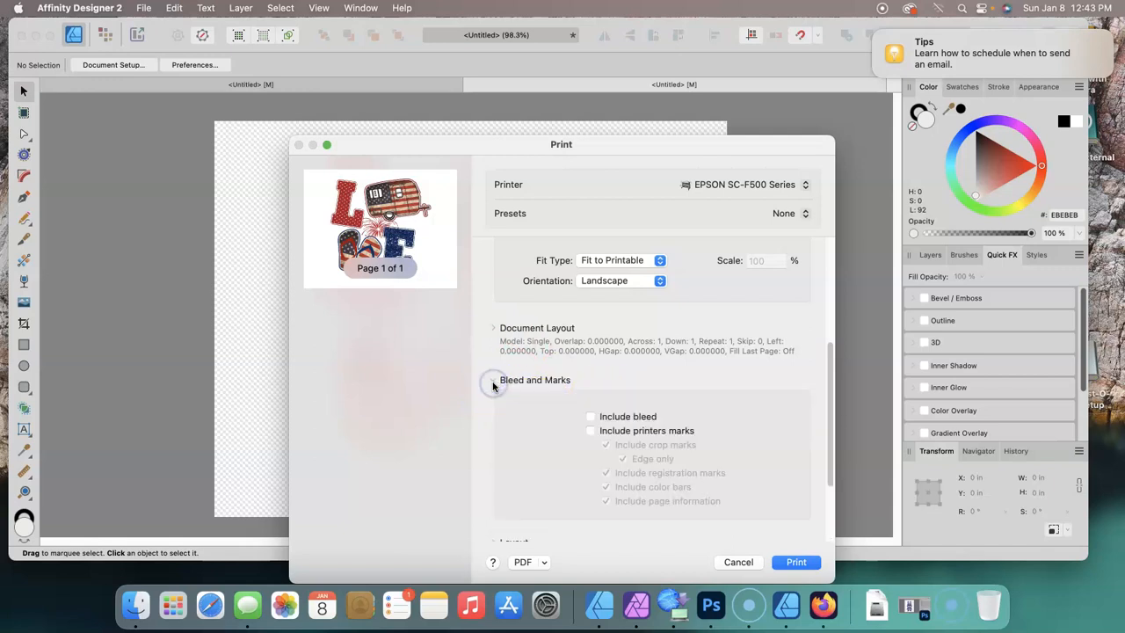
left_click(493, 381)
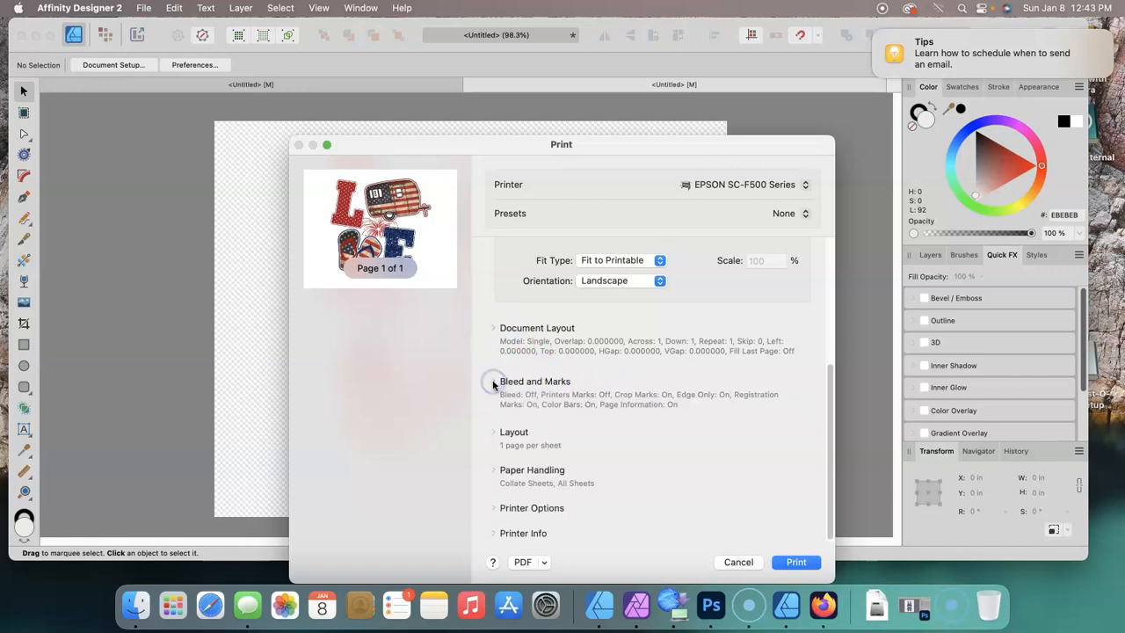
left_click(490, 328)
left_click(490, 328)
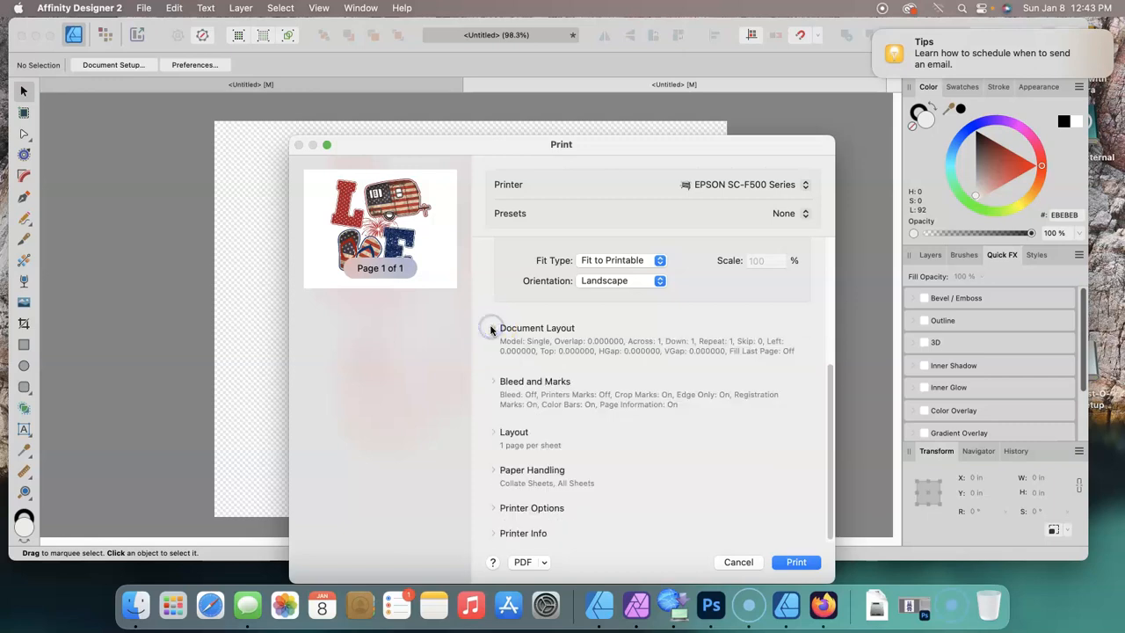
- Examine the print dialog's page layout options and paper handling options
left_click(493, 432)
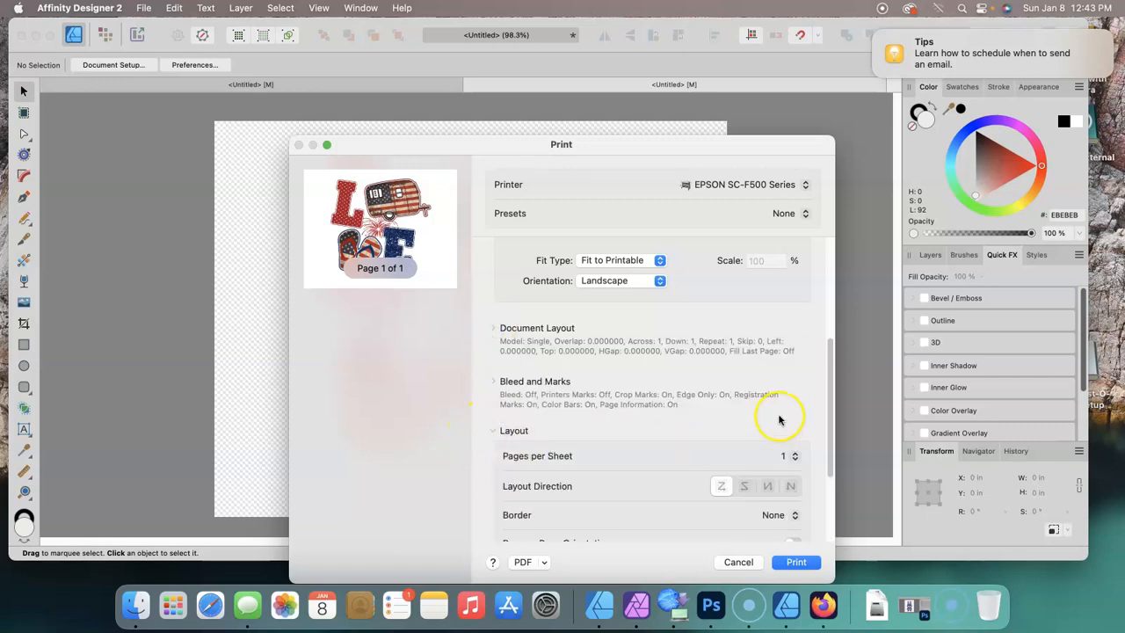
left_click_drag(831, 379, 826, 460)
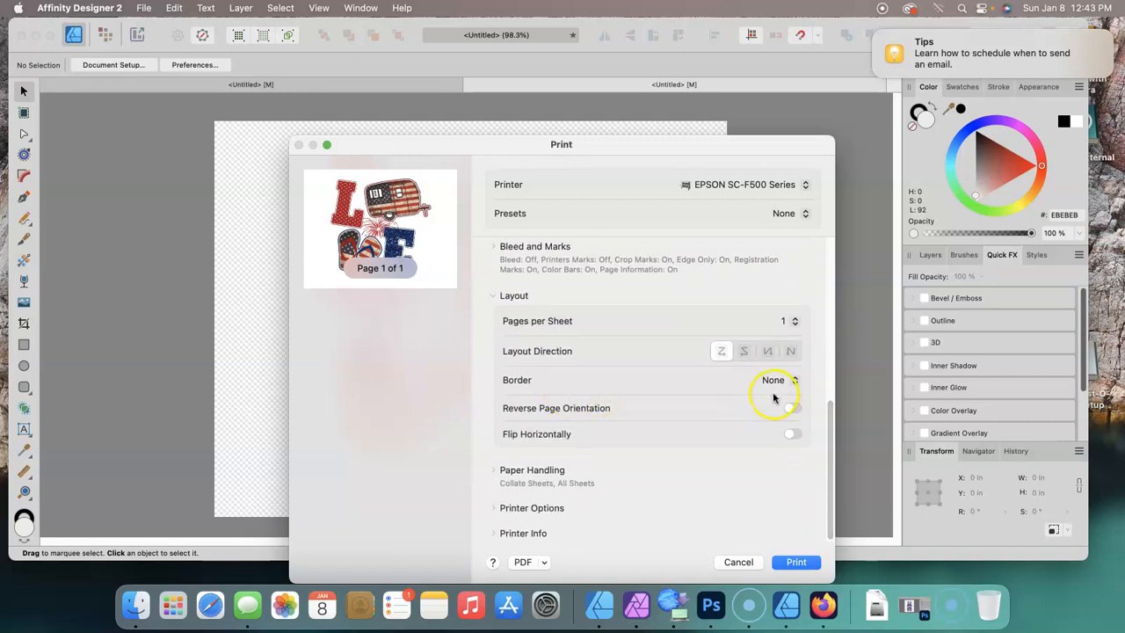
left_click(492, 297)
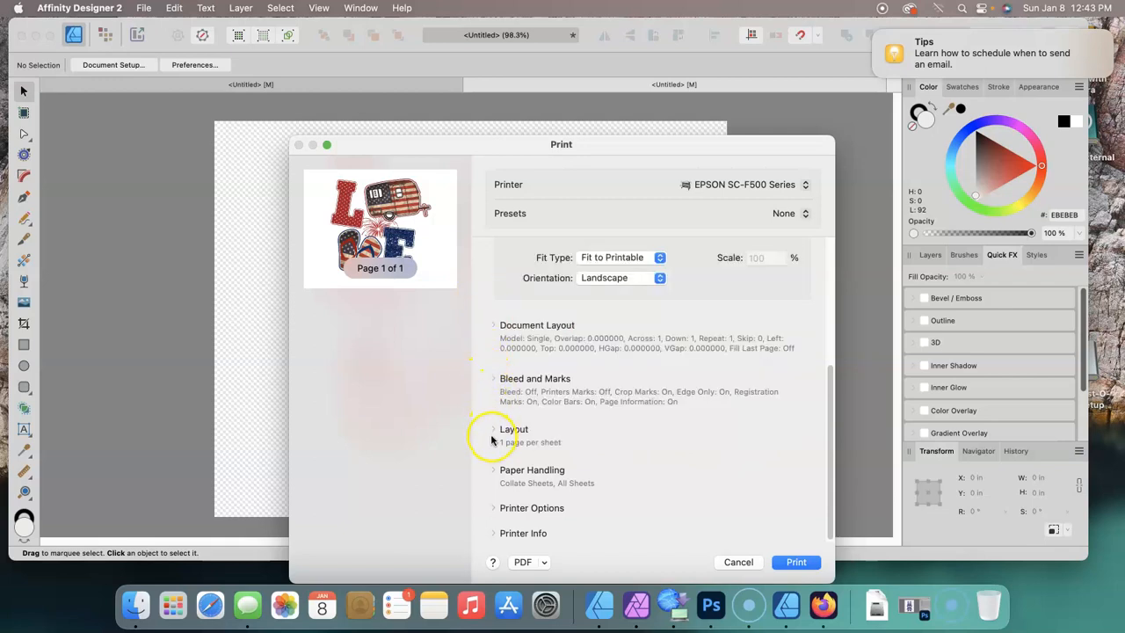
left_click(493, 472)
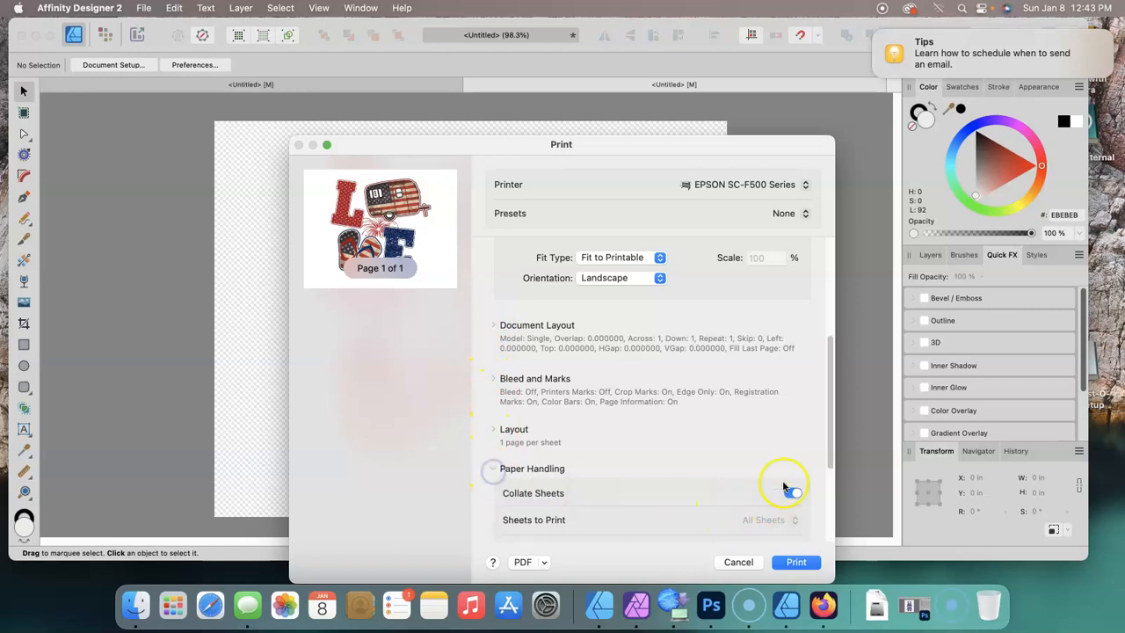
left_click_drag(835, 369, 833, 421)
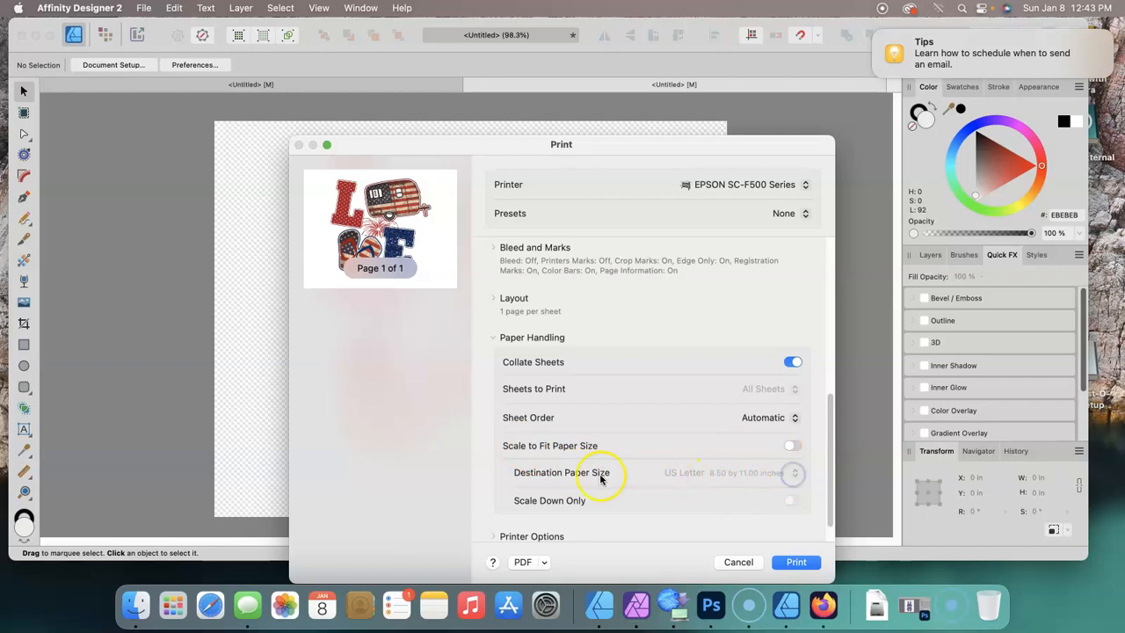
- Collapse the Paper Handling section of the print dialog and expand the Printer Options section
left_click_drag(830, 428, 836, 461)
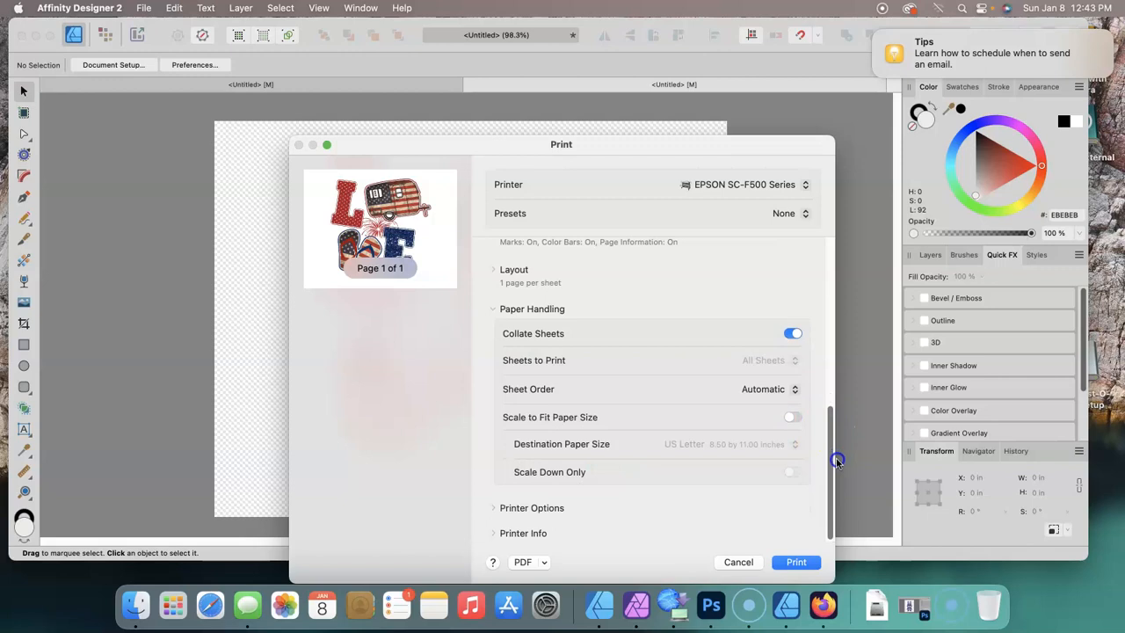
left_click(493, 311)
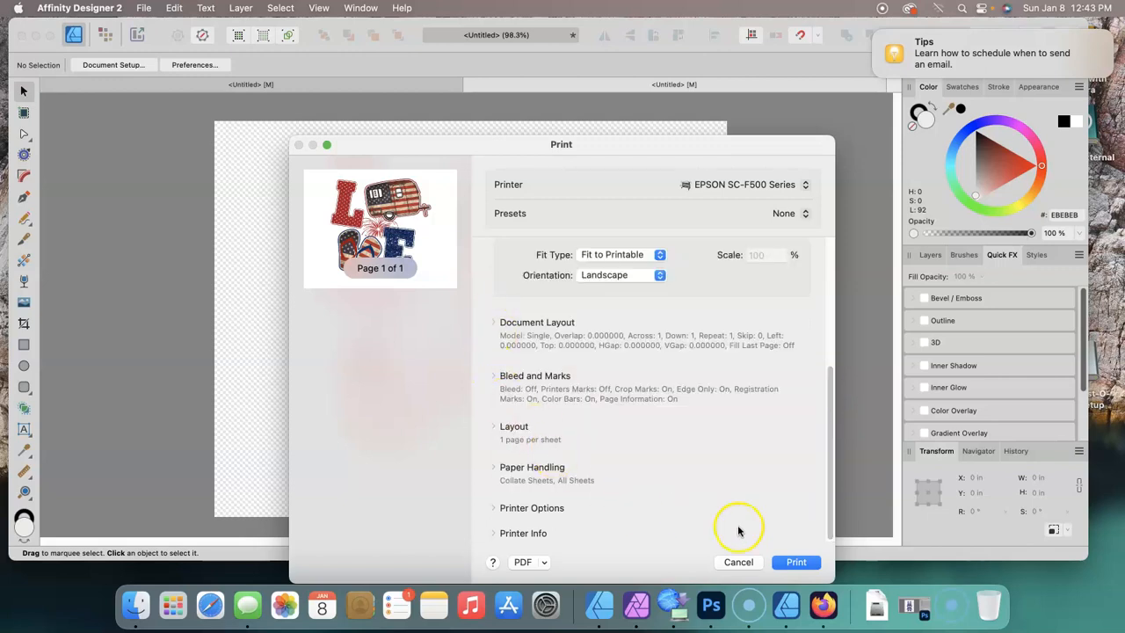
left_click_drag(831, 432, 842, 479)
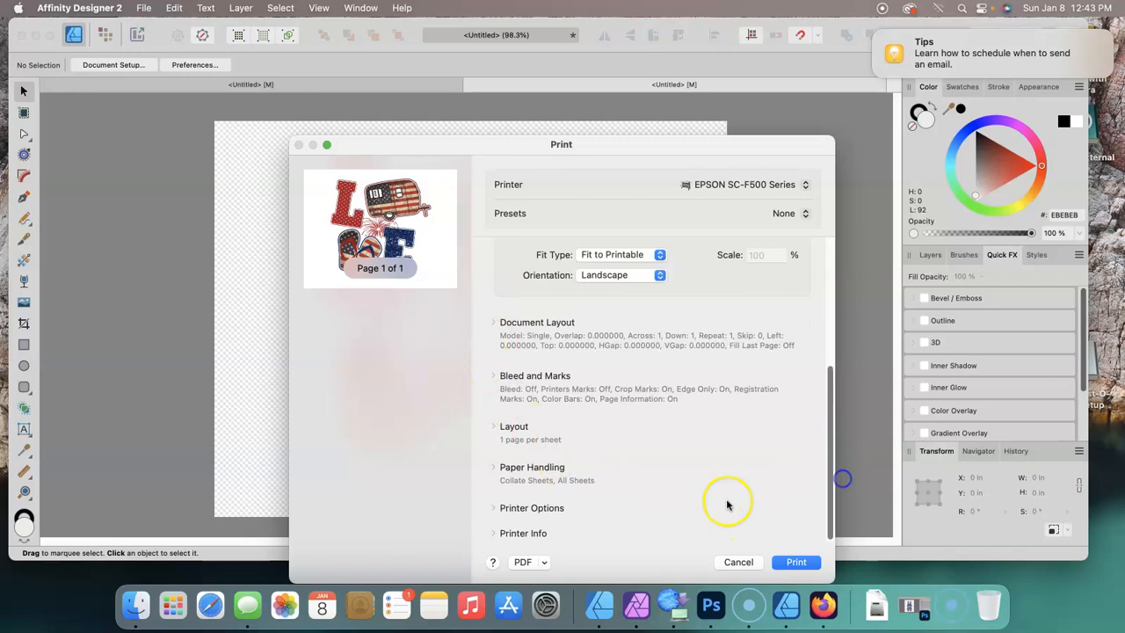
left_click(493, 512)
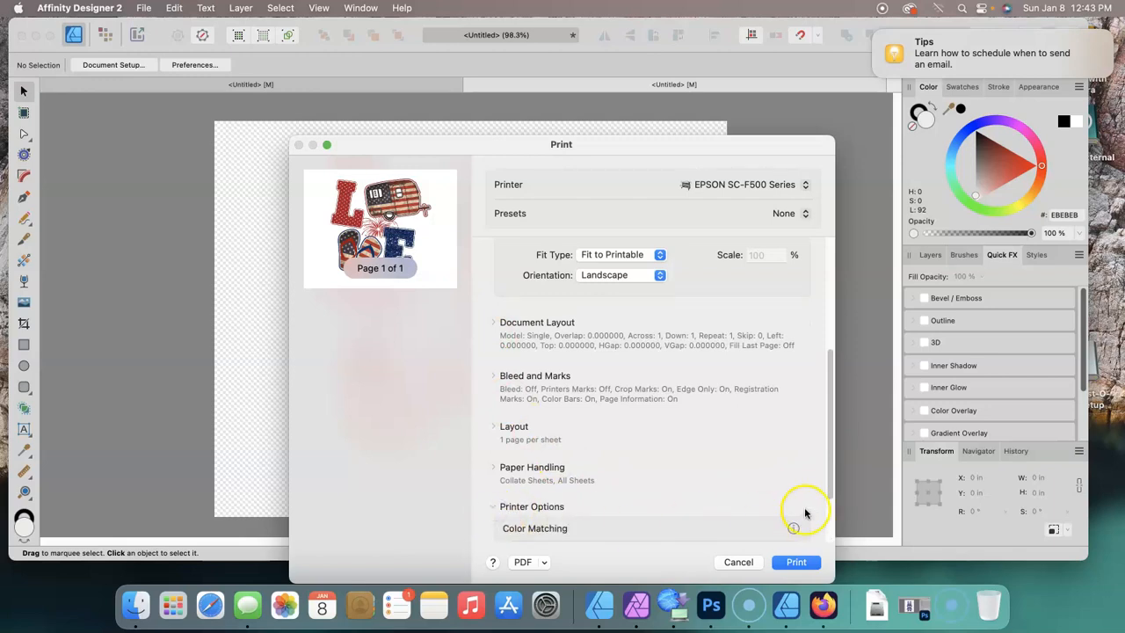
left_click_drag(826, 457, 835, 527)
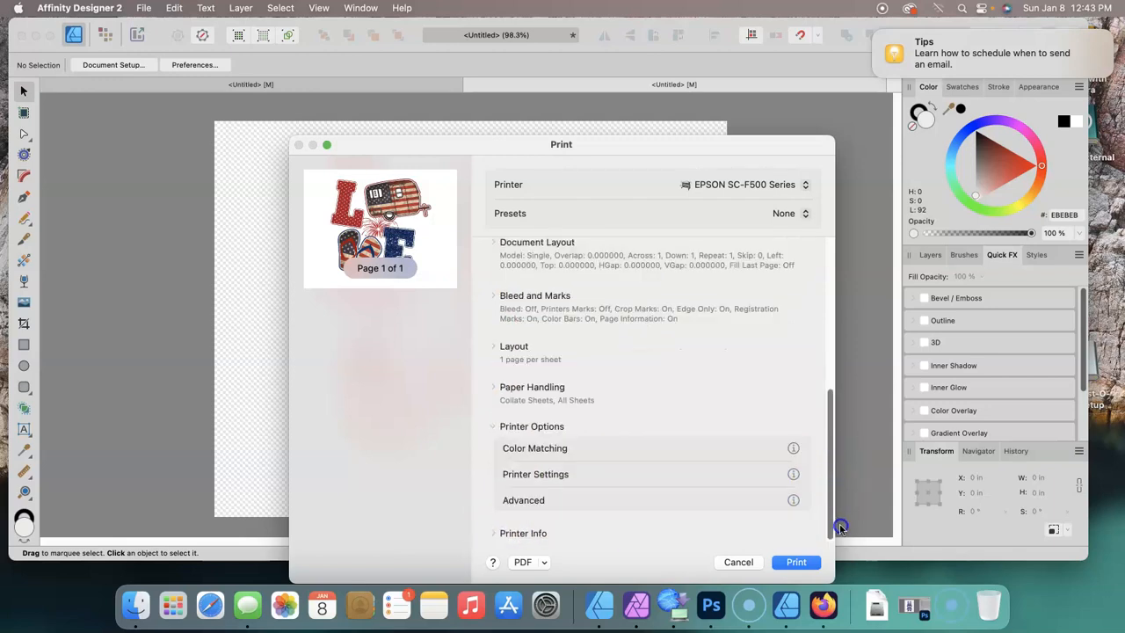
- Set the printer's color matching to ColorSync with the Epson SC-F500 General Purpose/Textile profile
left_click(553, 449)
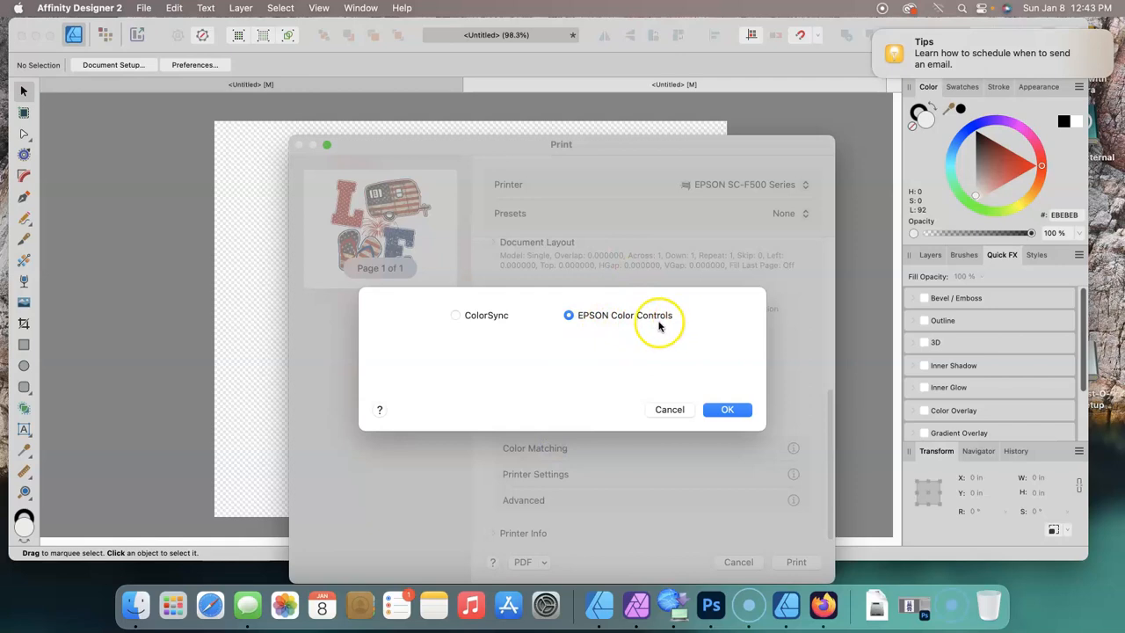
left_click(455, 316)
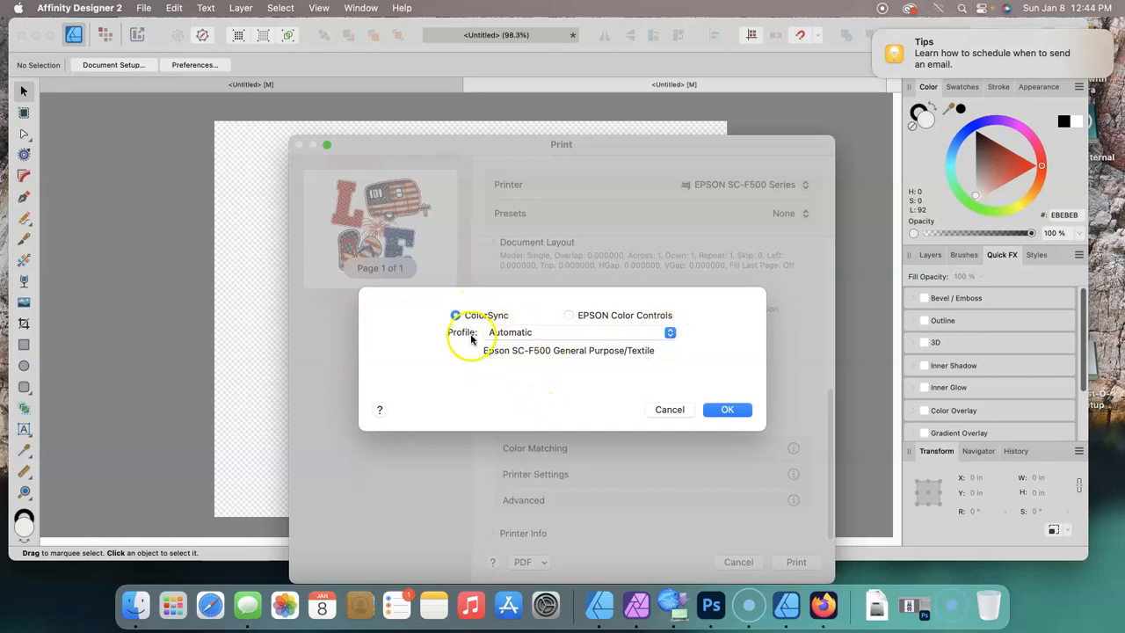
left_click(669, 336)
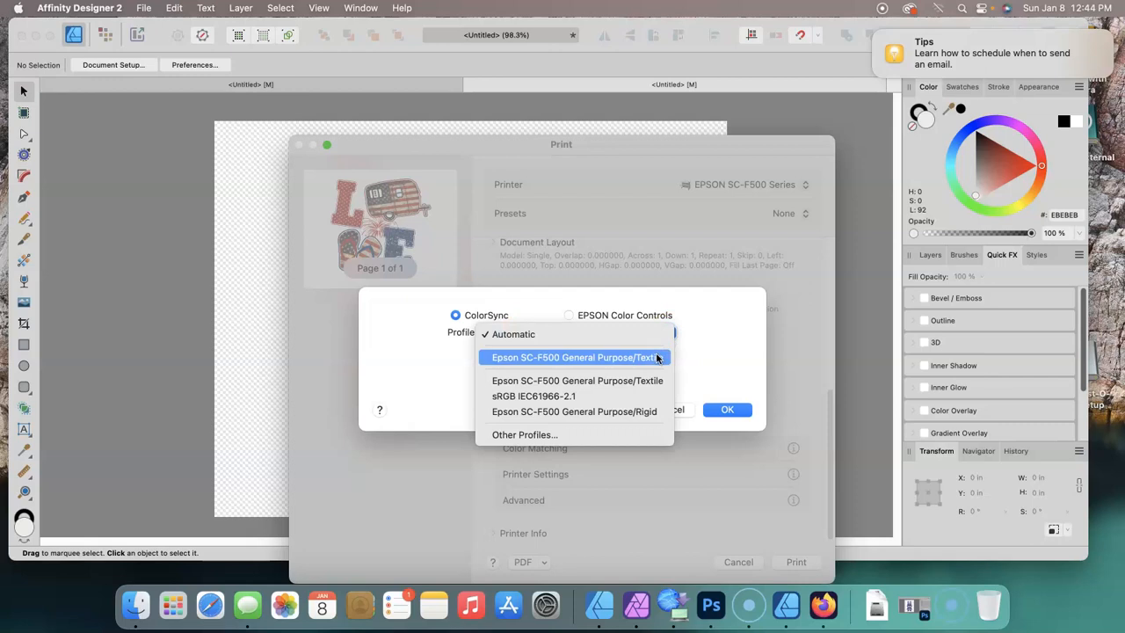
left_click(657, 357)
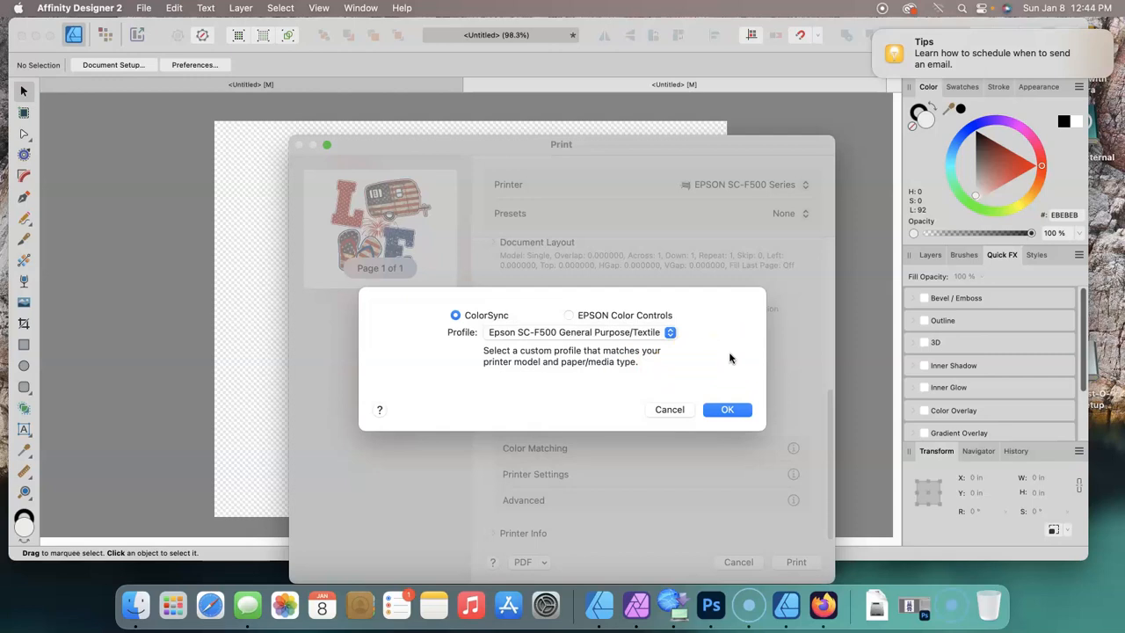
left_click(671, 333)
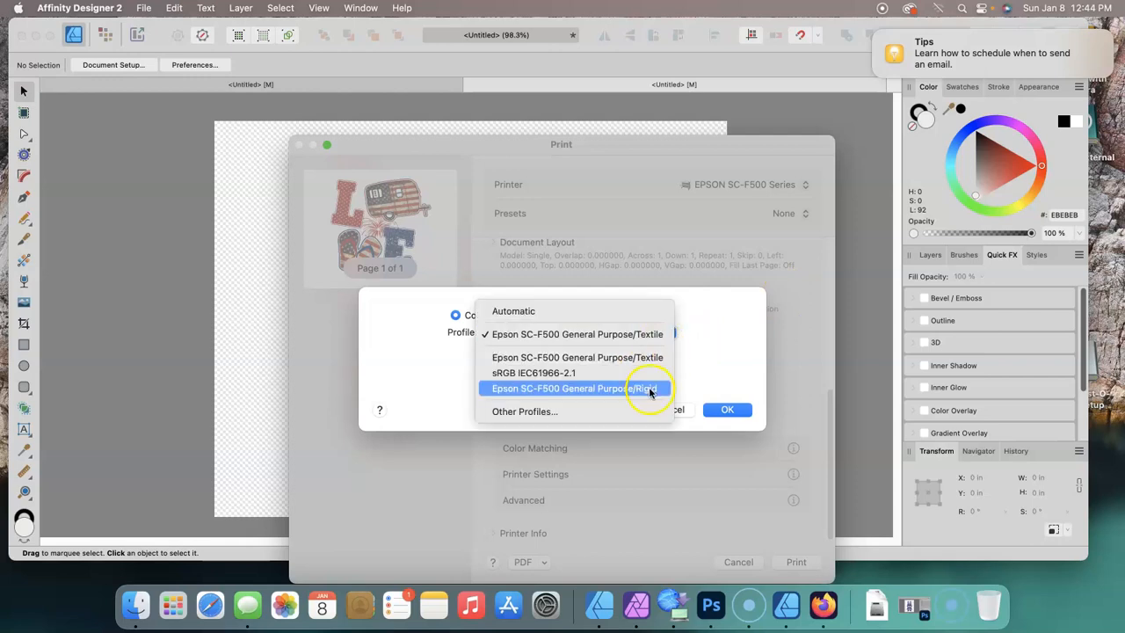
left_click(653, 334)
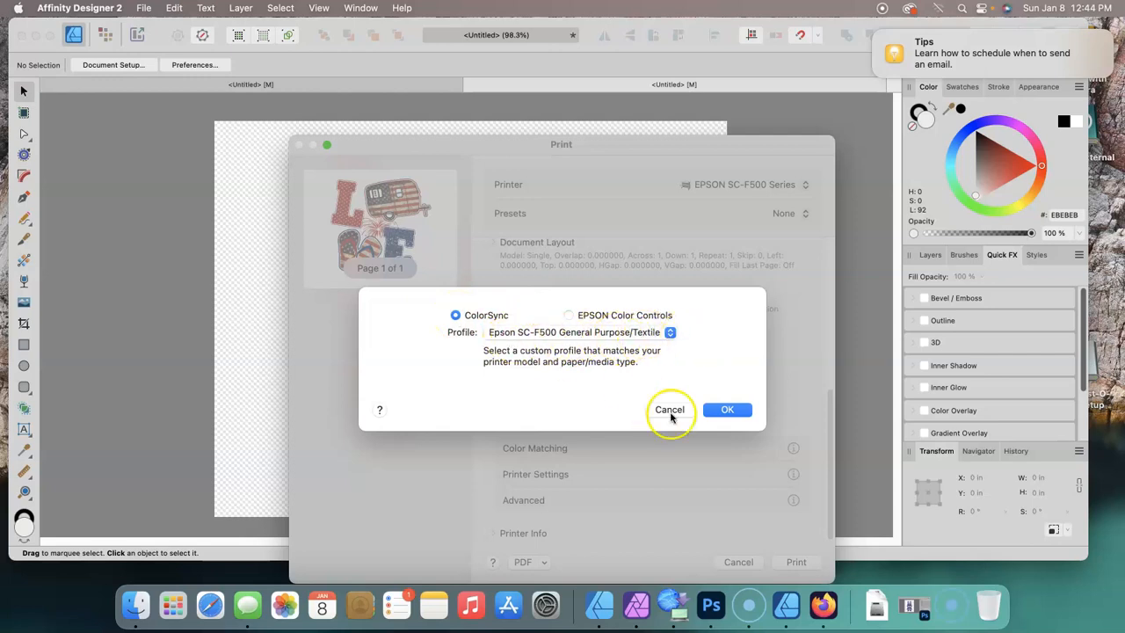
left_click(721, 411)
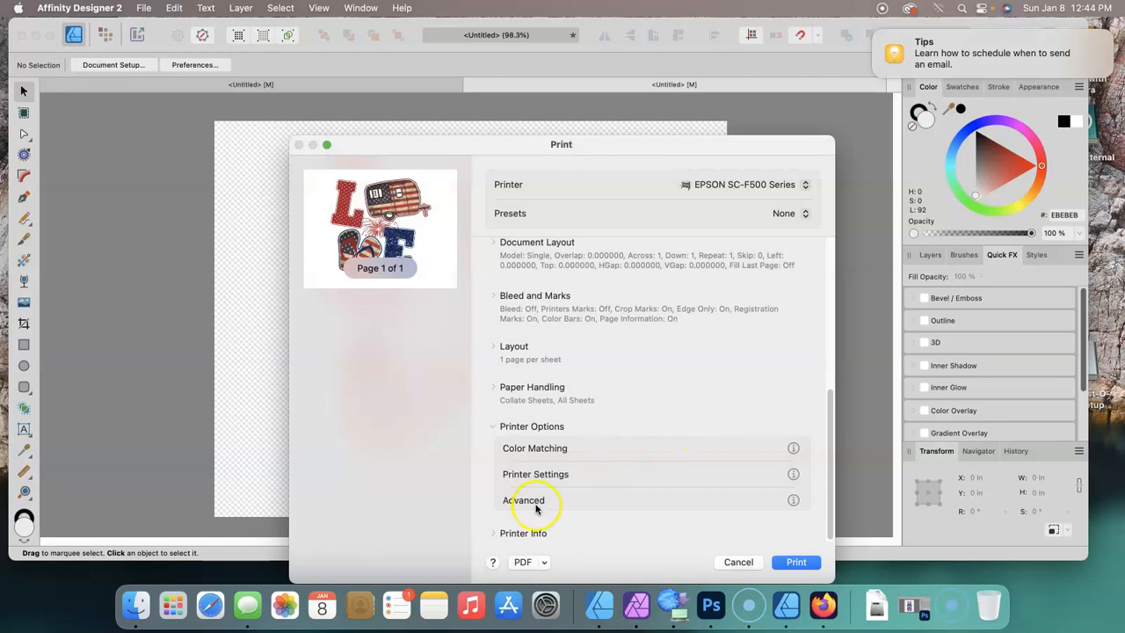
- In the printer settings, choose Roll Paper as source, DS Transfer General Purpose/Textile as media type, and Off (No Color Adjustment) as target
left_click(793, 474)
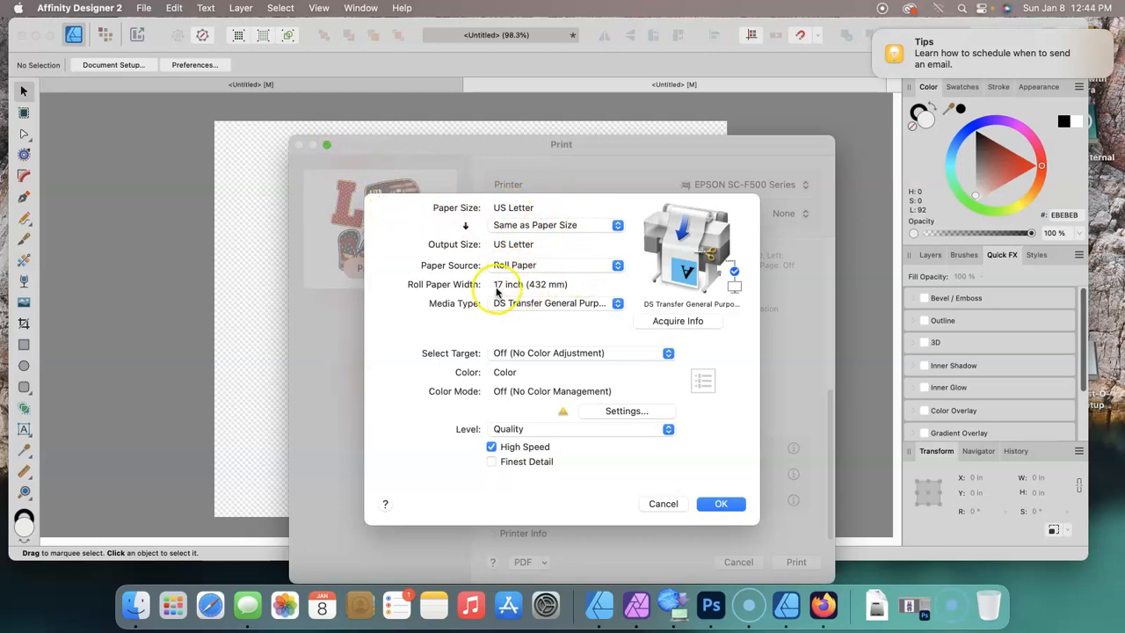
left_click(616, 266)
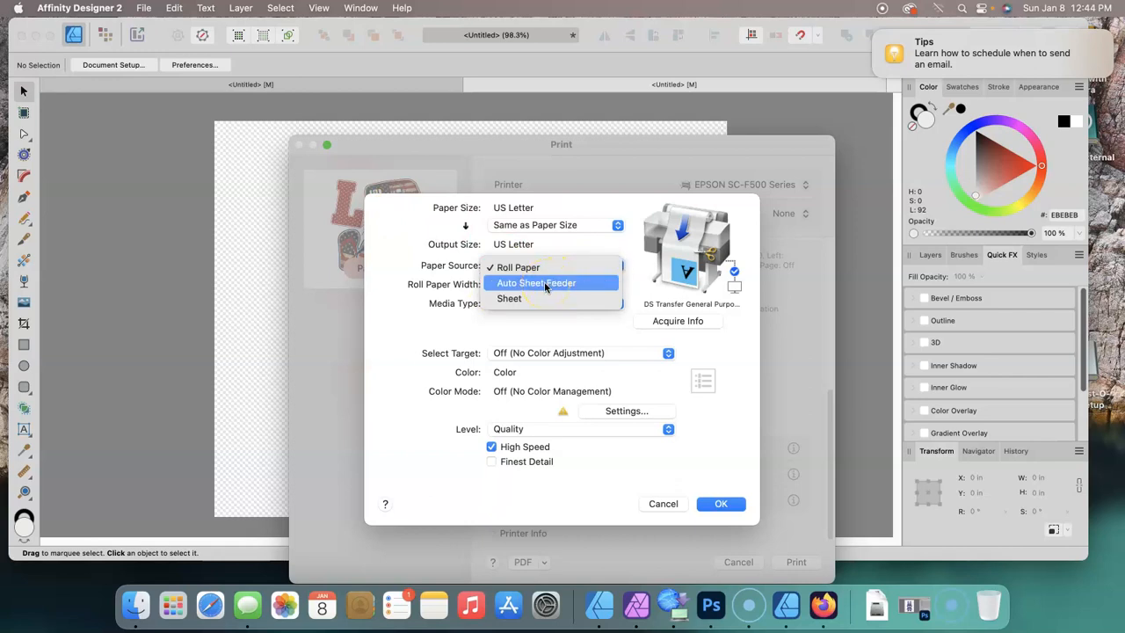
left_click(516, 269)
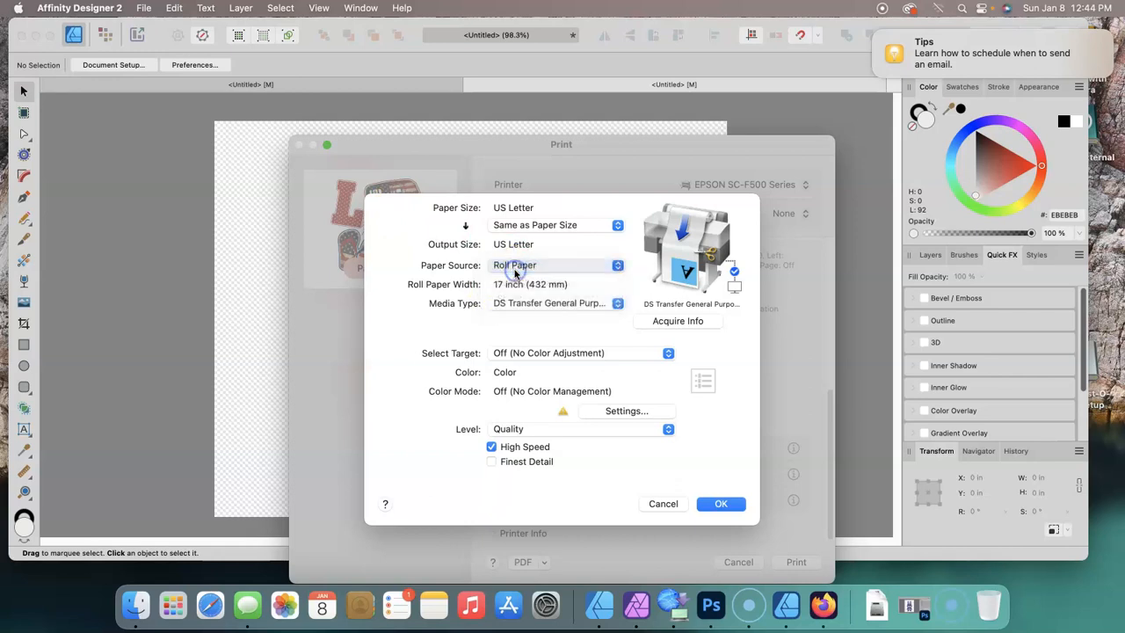
left_click(618, 307)
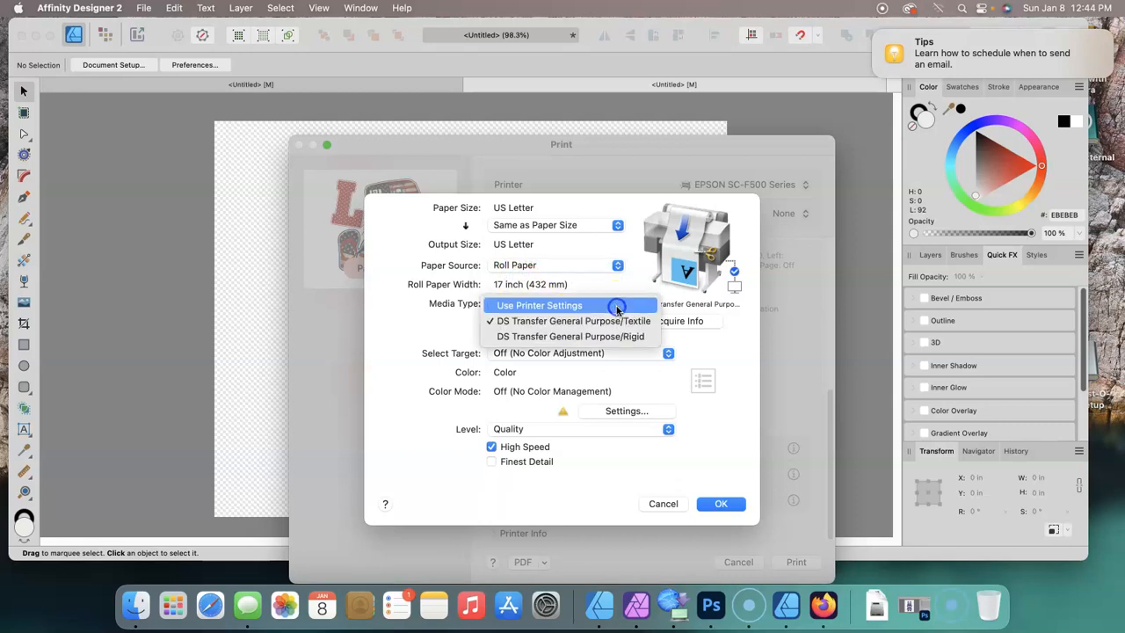
left_click(572, 322)
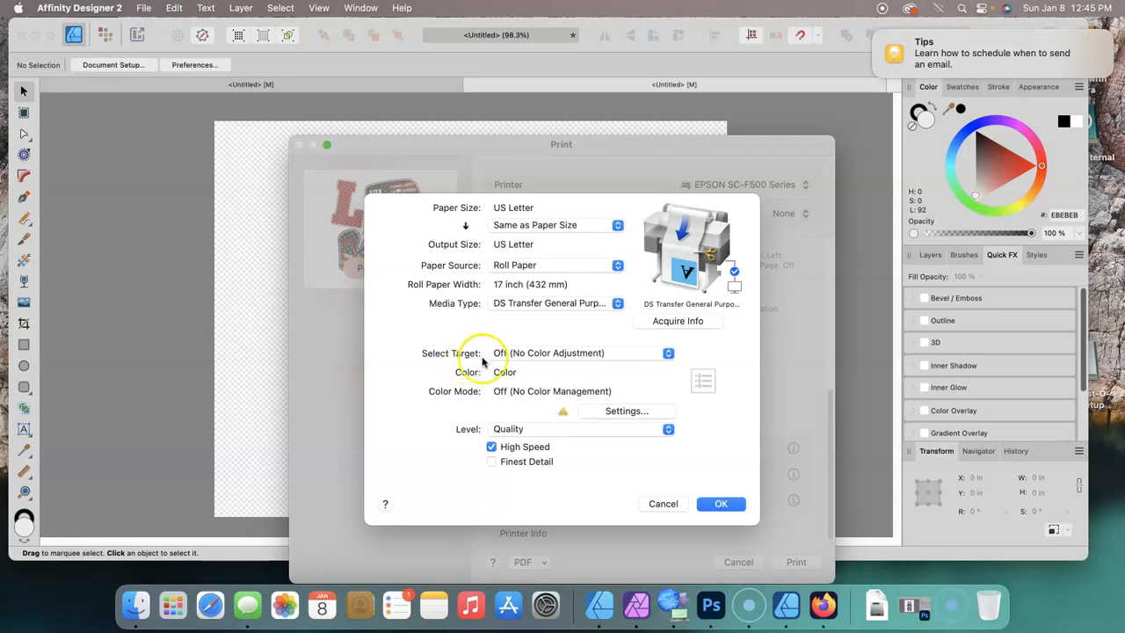
left_click(665, 353)
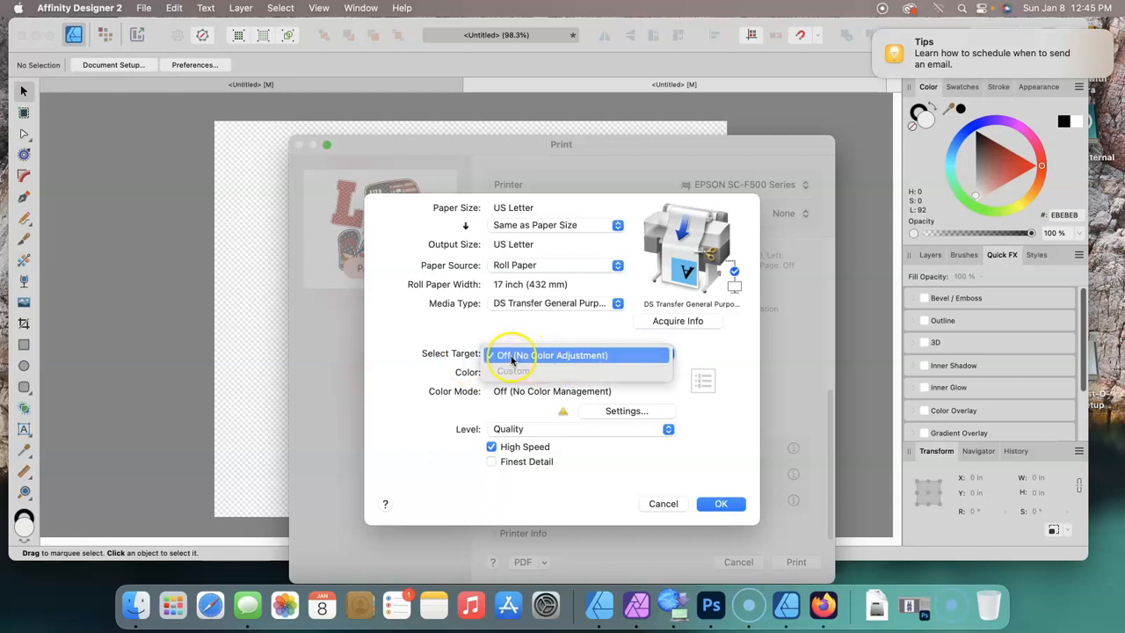
left_click(569, 355)
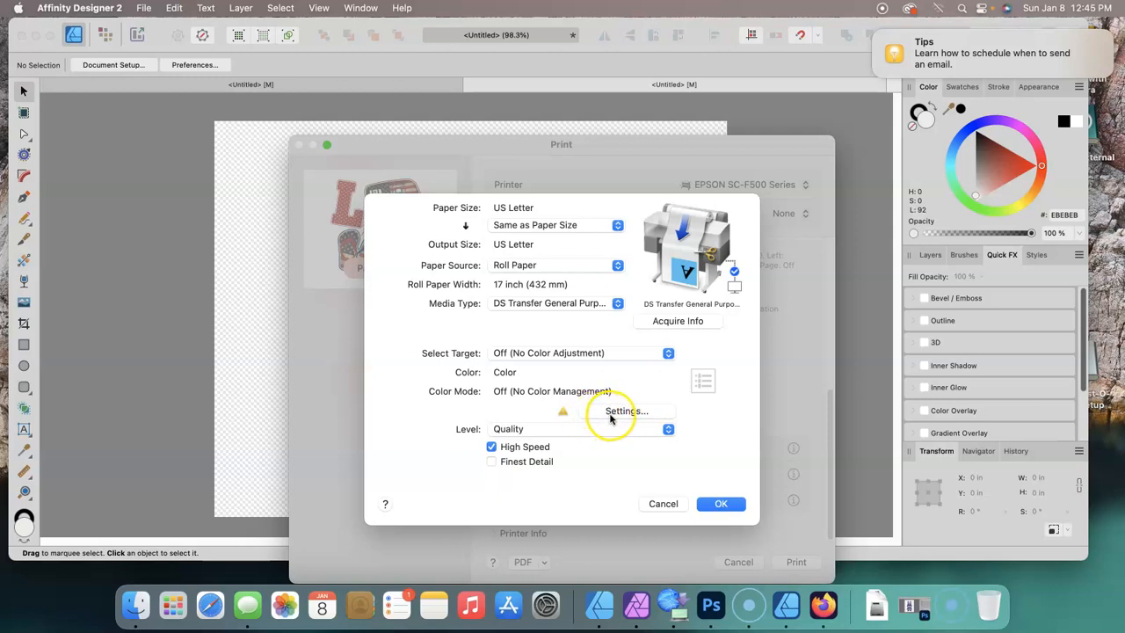
- Turn off High Speed printing, try the Max Quality level, and set the level back to Quality
left_click(493, 447)
left_click(668, 430)
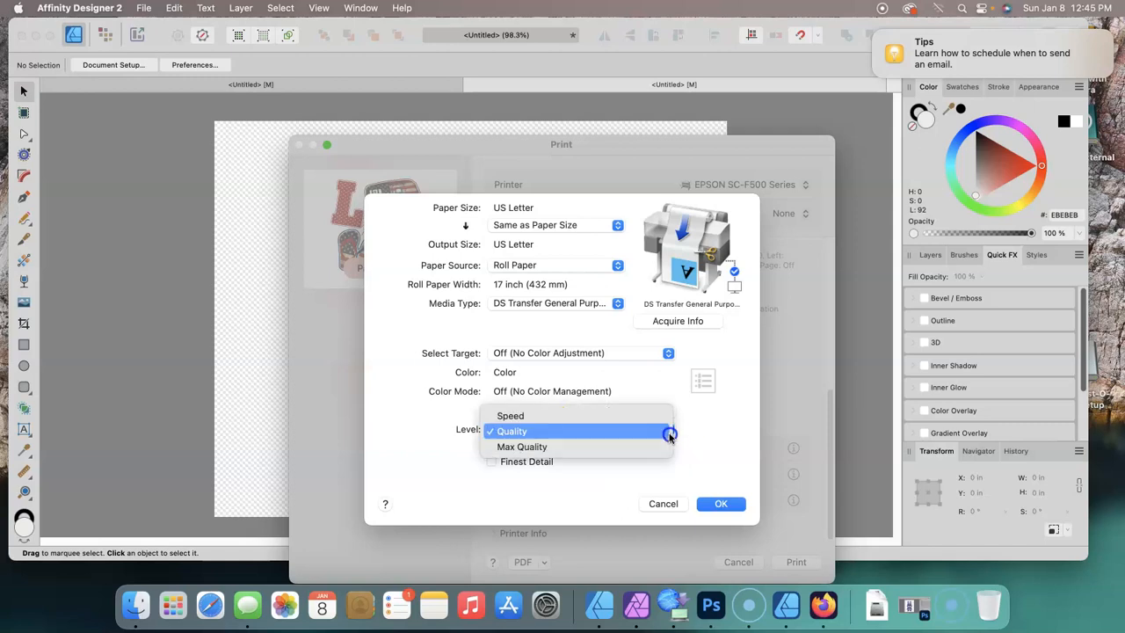
left_click(509, 447)
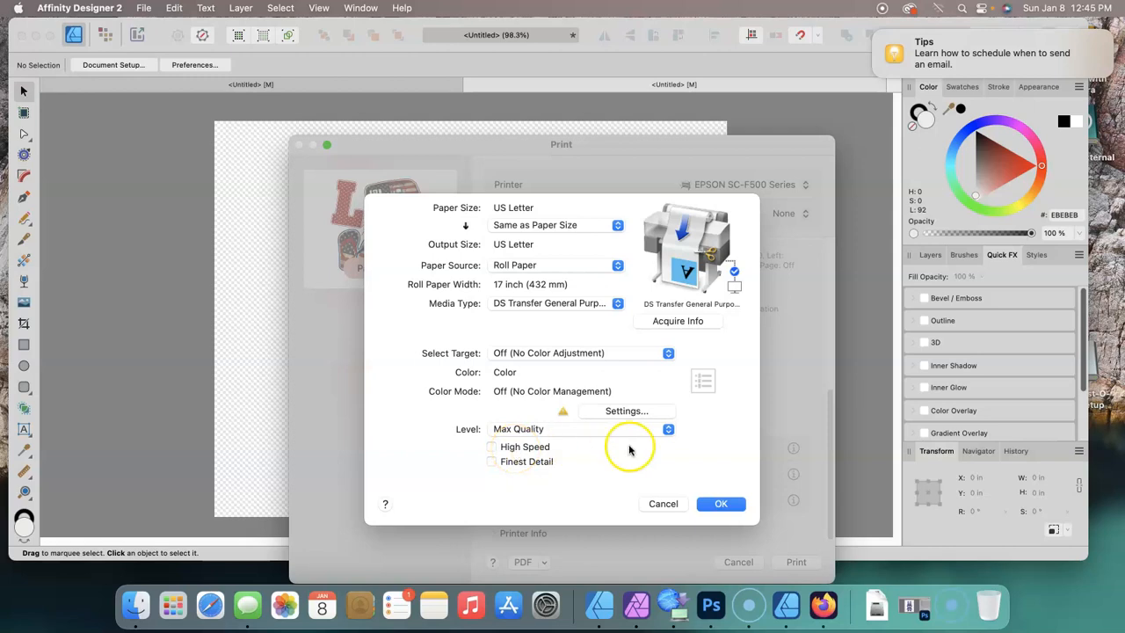
left_click(668, 430)
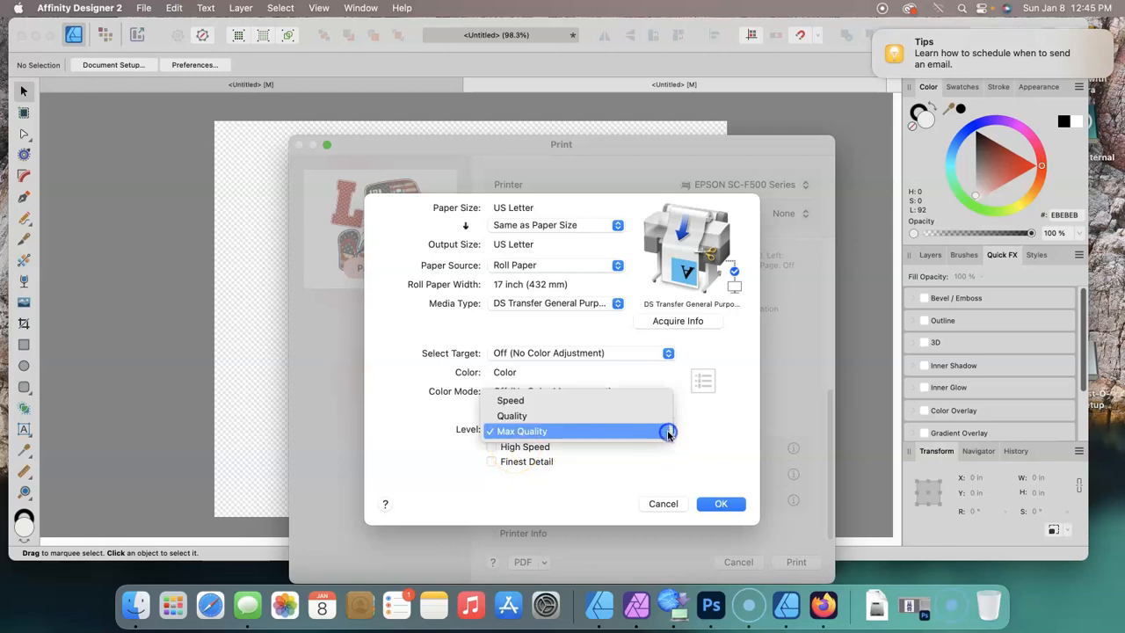
left_click(517, 420)
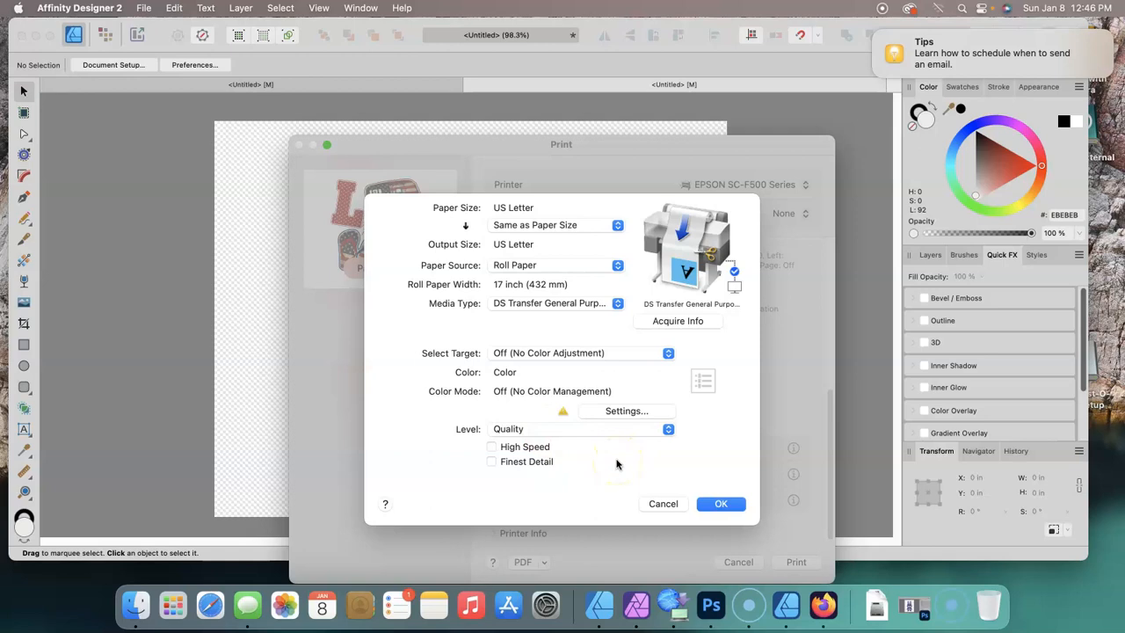
- Set the print level to Max Quality, try the Finest Detail option but leave it off, and accept the printer settings
left_click(668, 432)
left_click(536, 447)
left_click(494, 462)
left_click(489, 463)
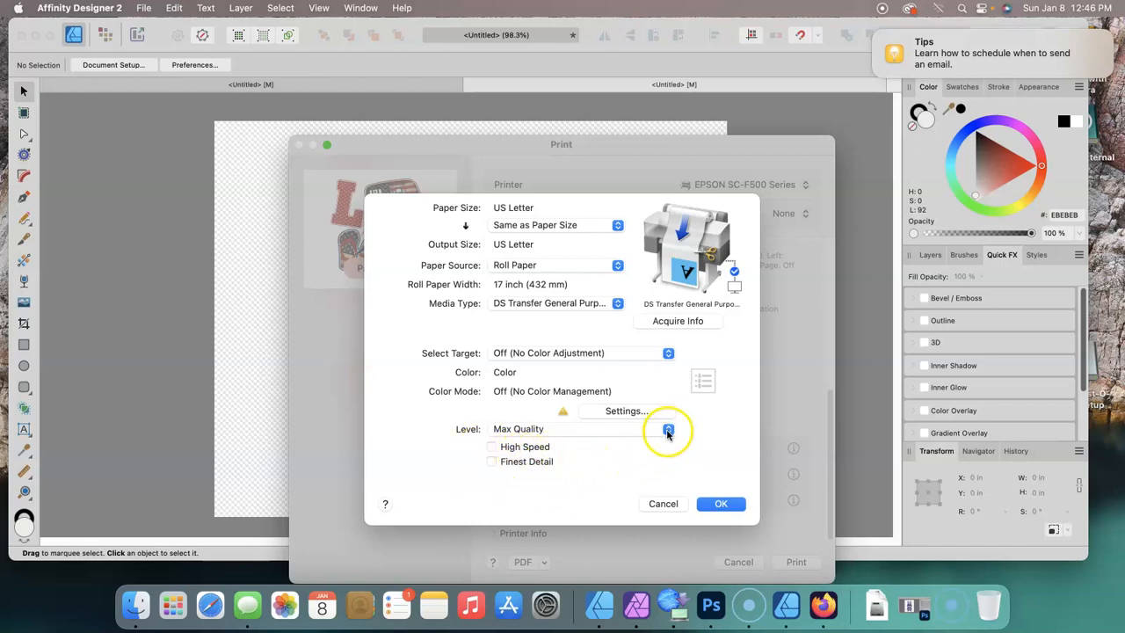
left_click(718, 497)
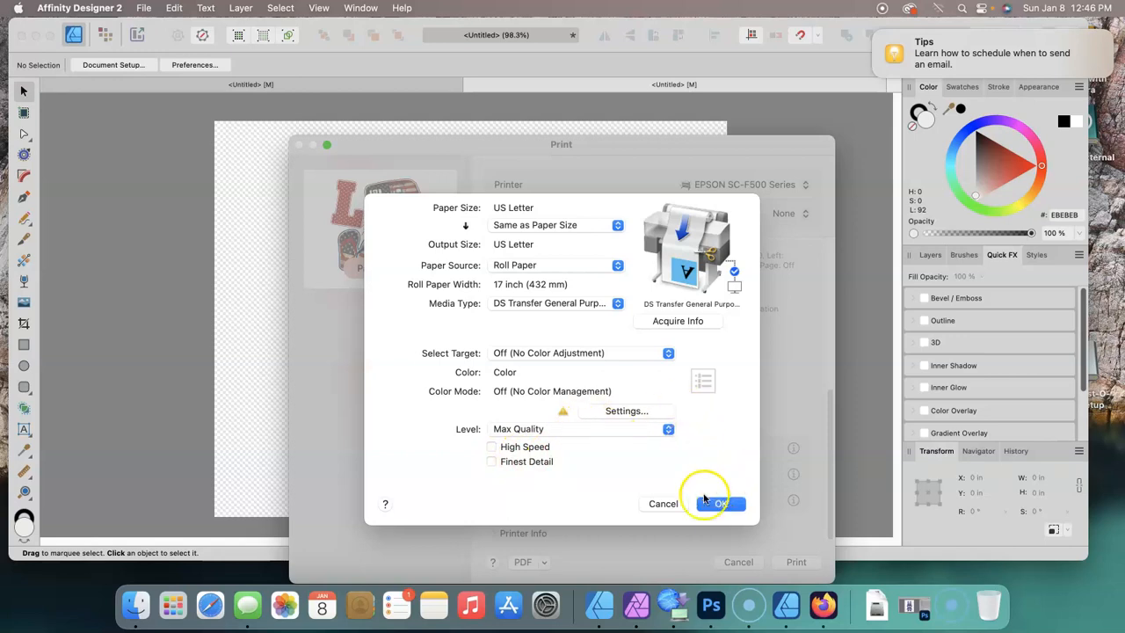
left_click(721, 506)
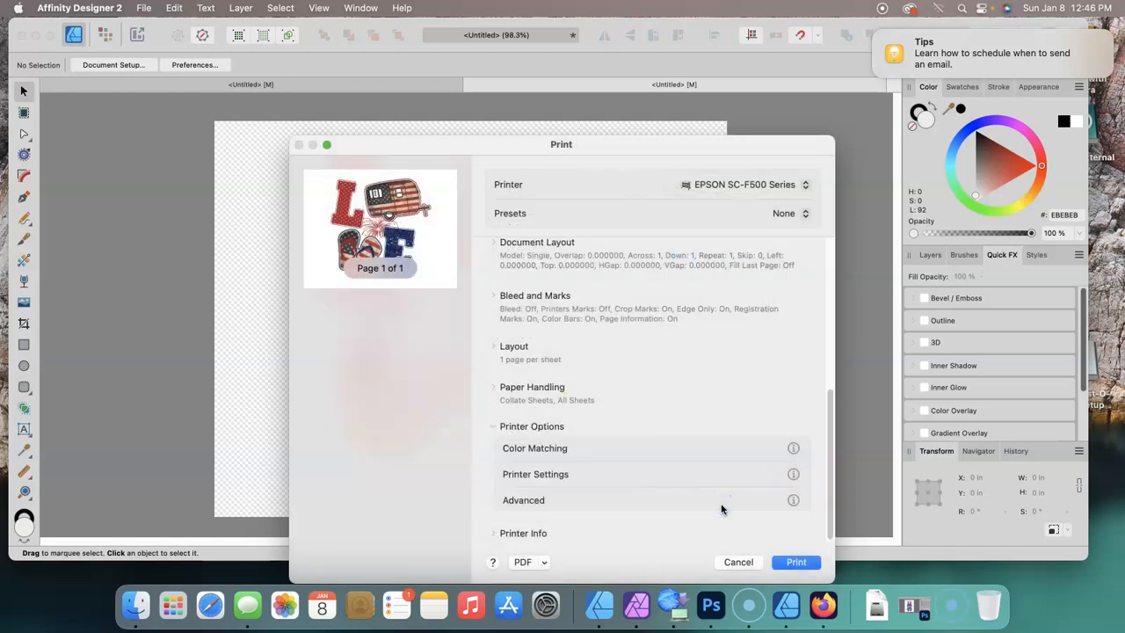
- Enable Save Roll Paper in the advanced printer options, accepting the Advanced Media Control color density at 0% for black and color
left_click(511, 503)
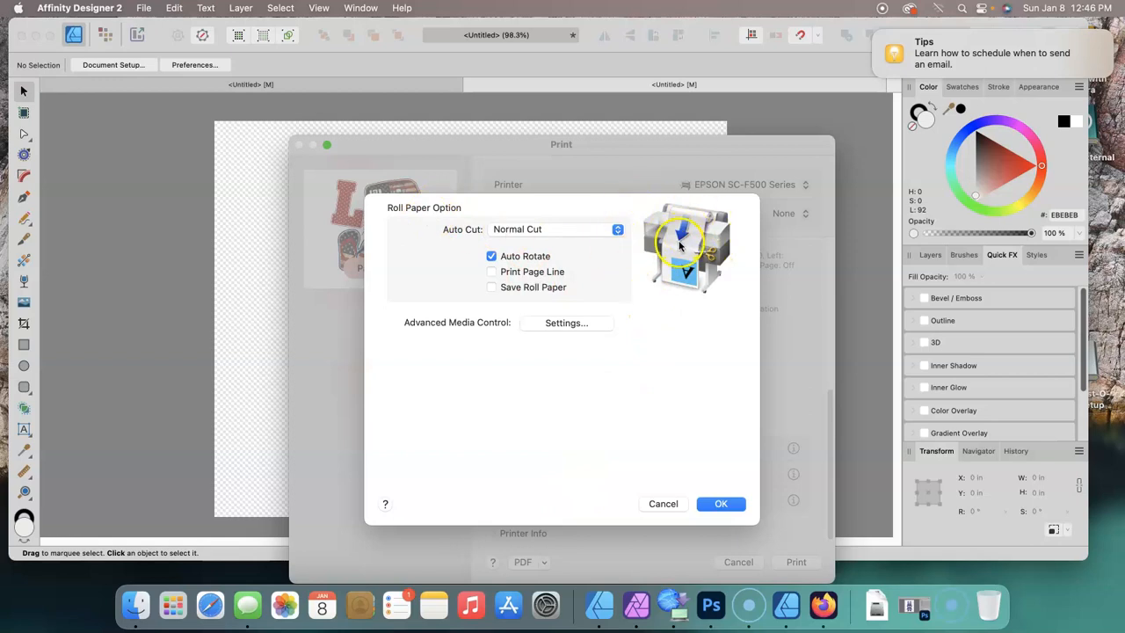
left_click(491, 287)
left_click(567, 325)
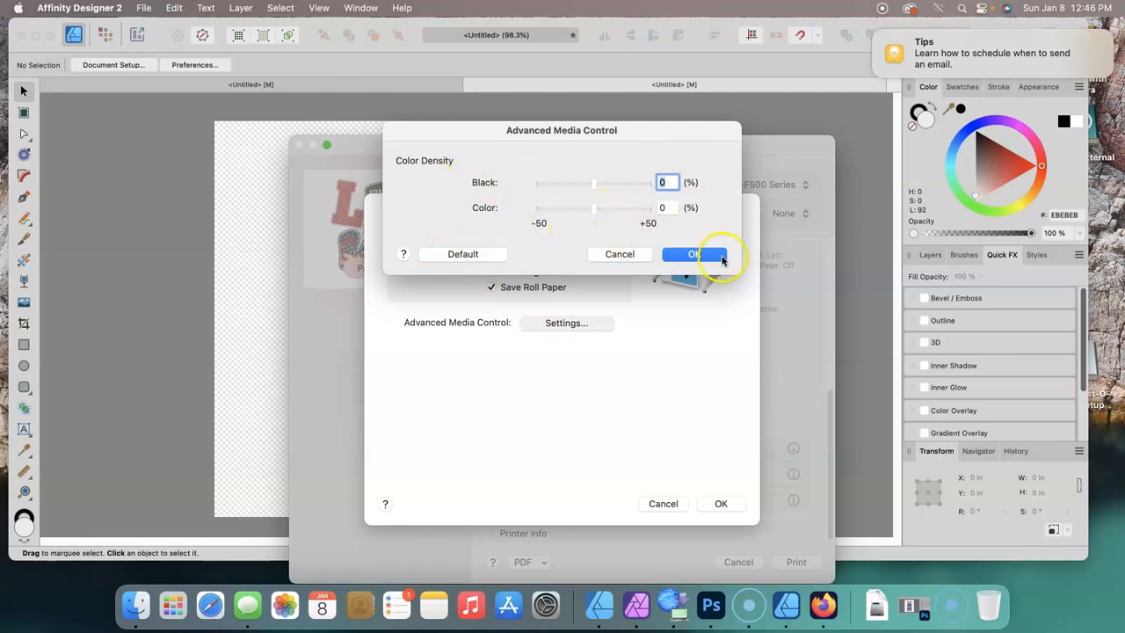
left_click(720, 257)
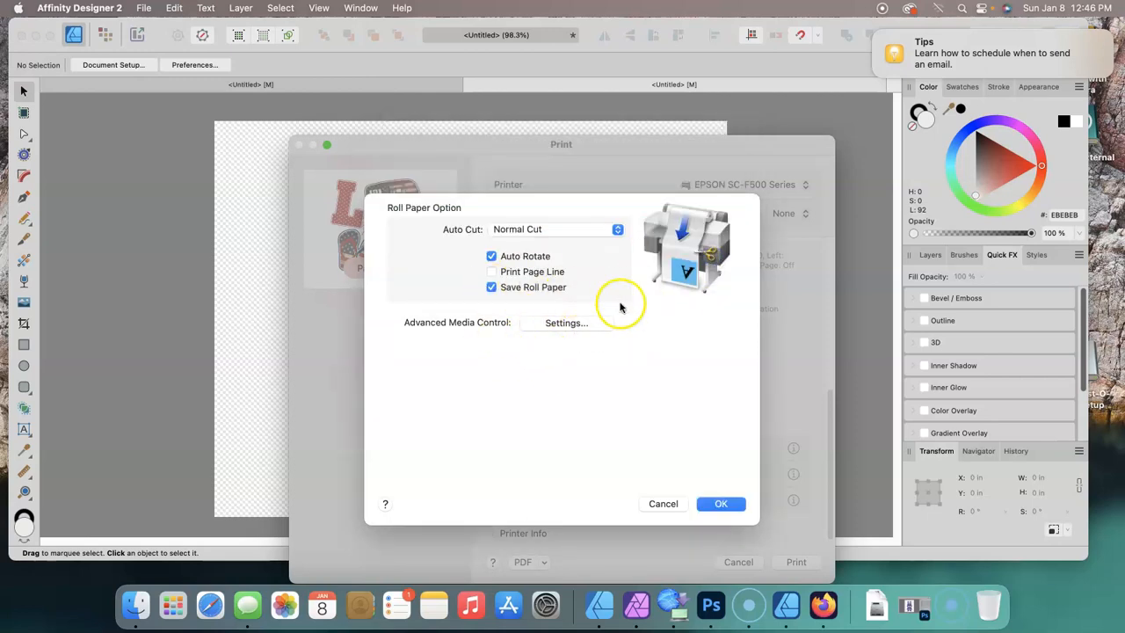
left_click(722, 503)
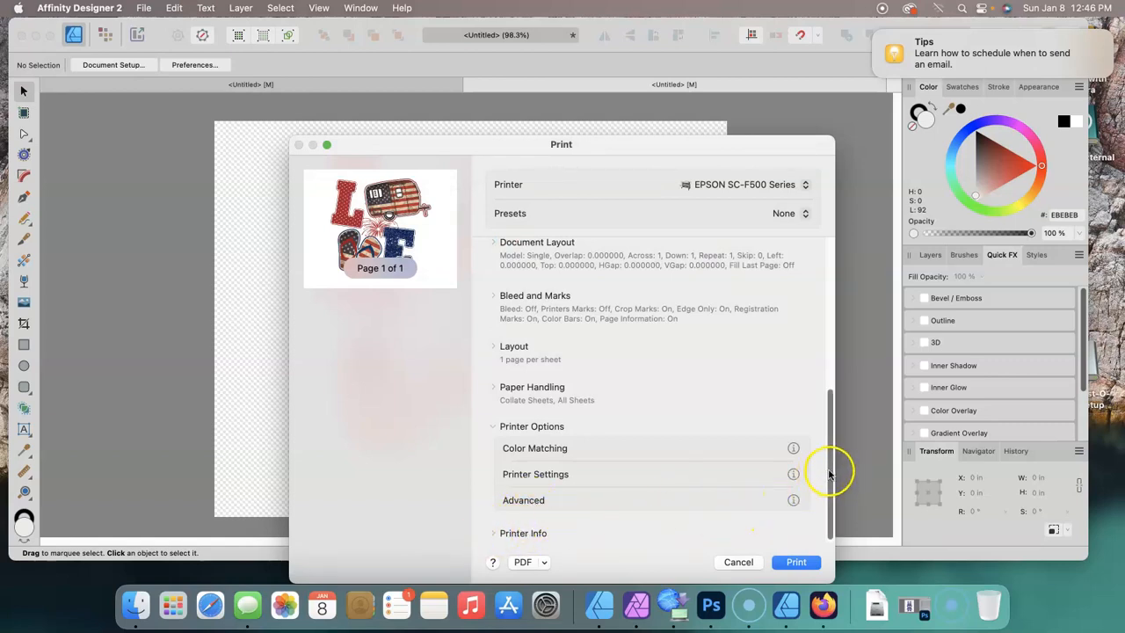
- Examine the printer info and ink supply levels, and close the print dialog without printing
left_click(493, 533)
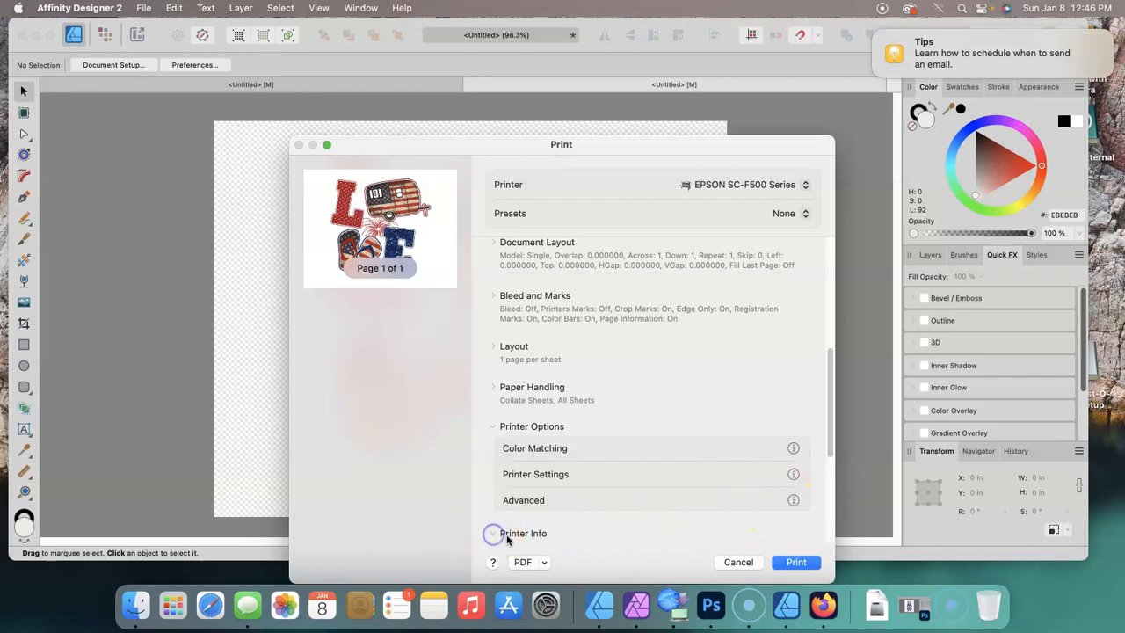
left_click(535, 534)
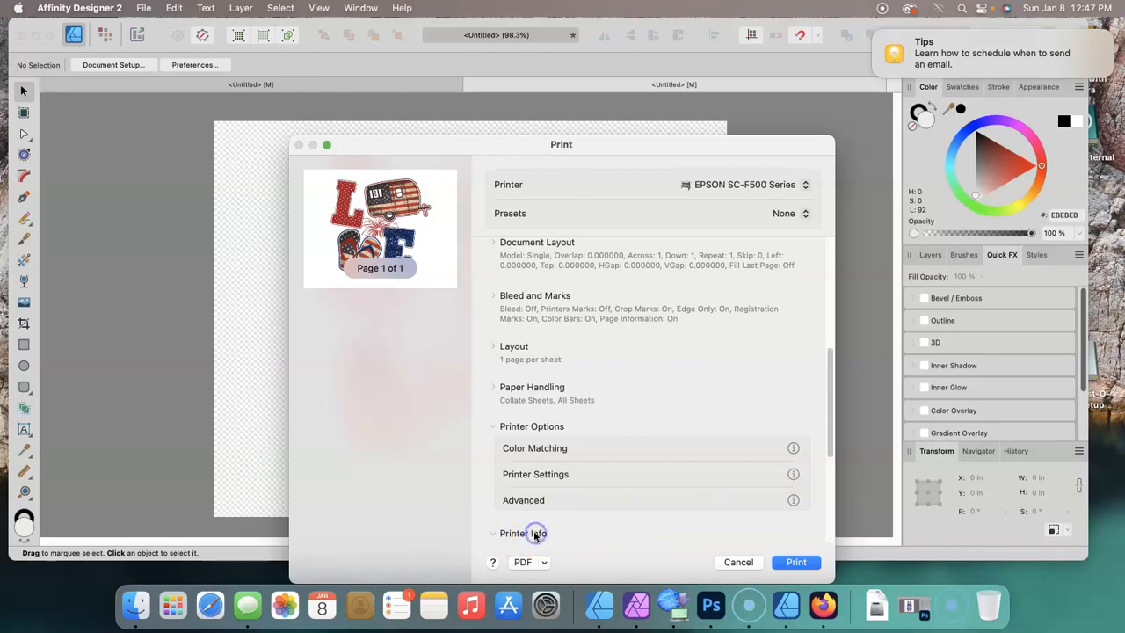
left_click_drag(835, 441, 824, 510)
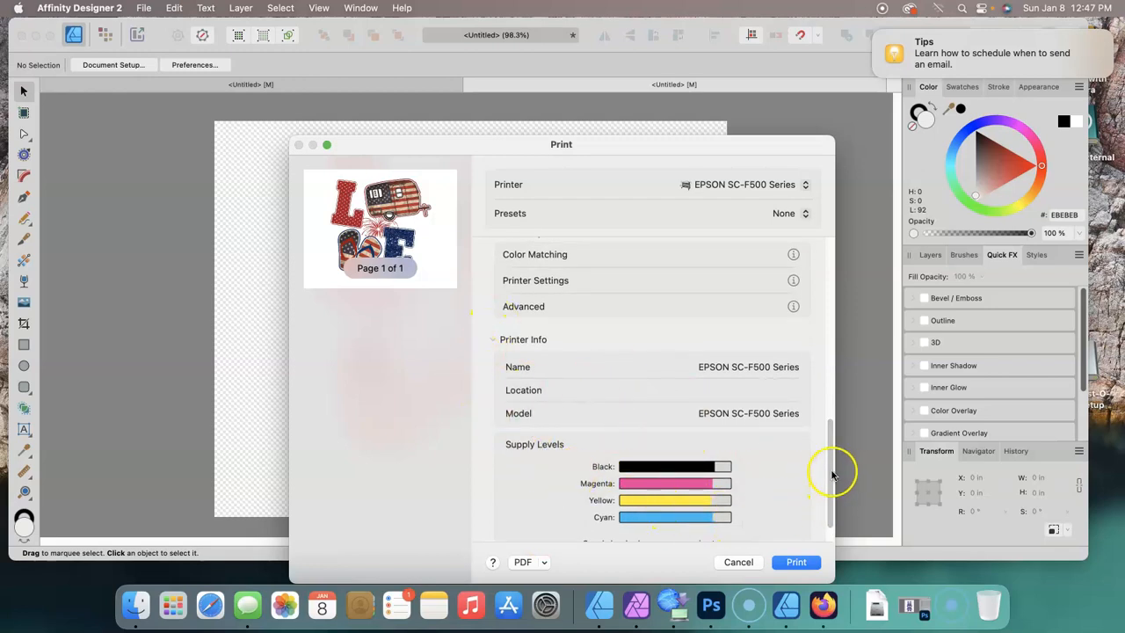
left_click_drag(833, 466, 835, 497)
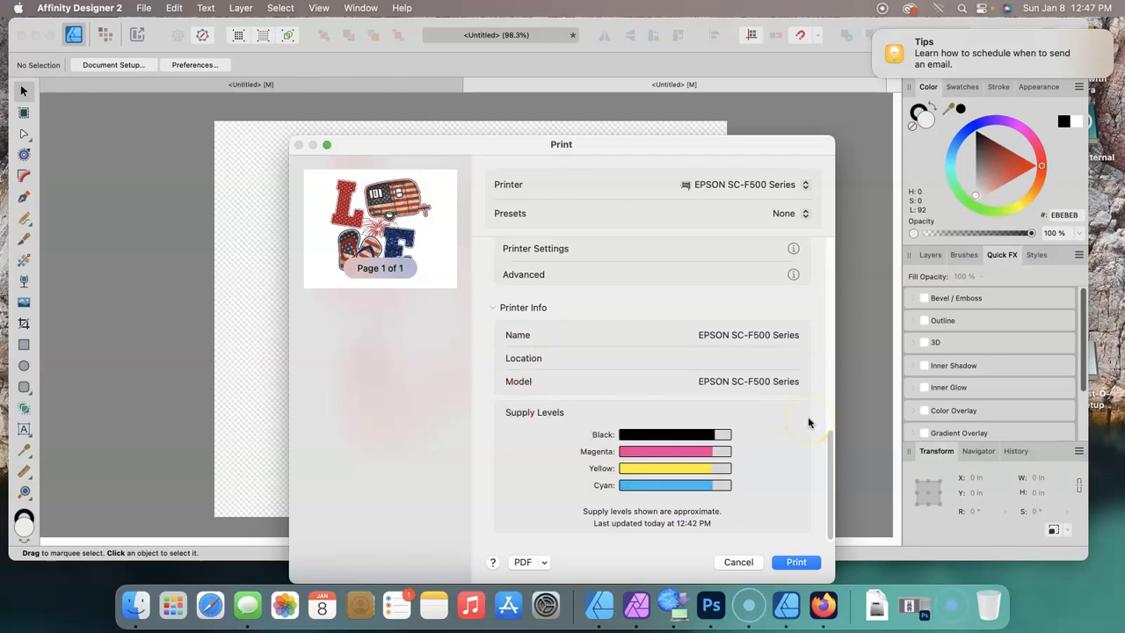
left_click(738, 562)
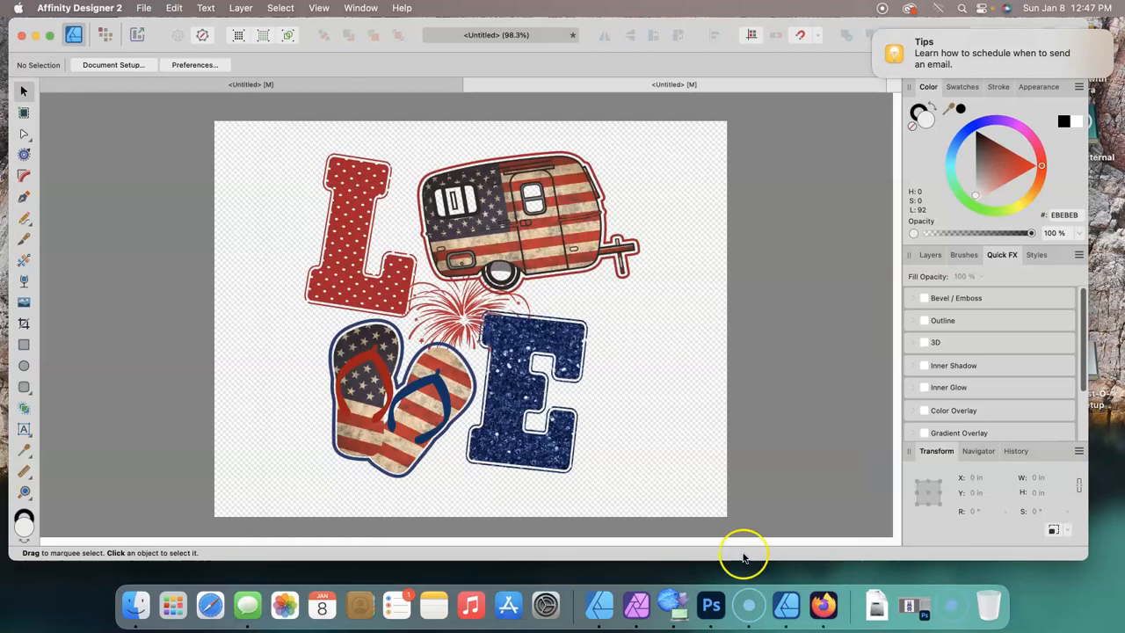